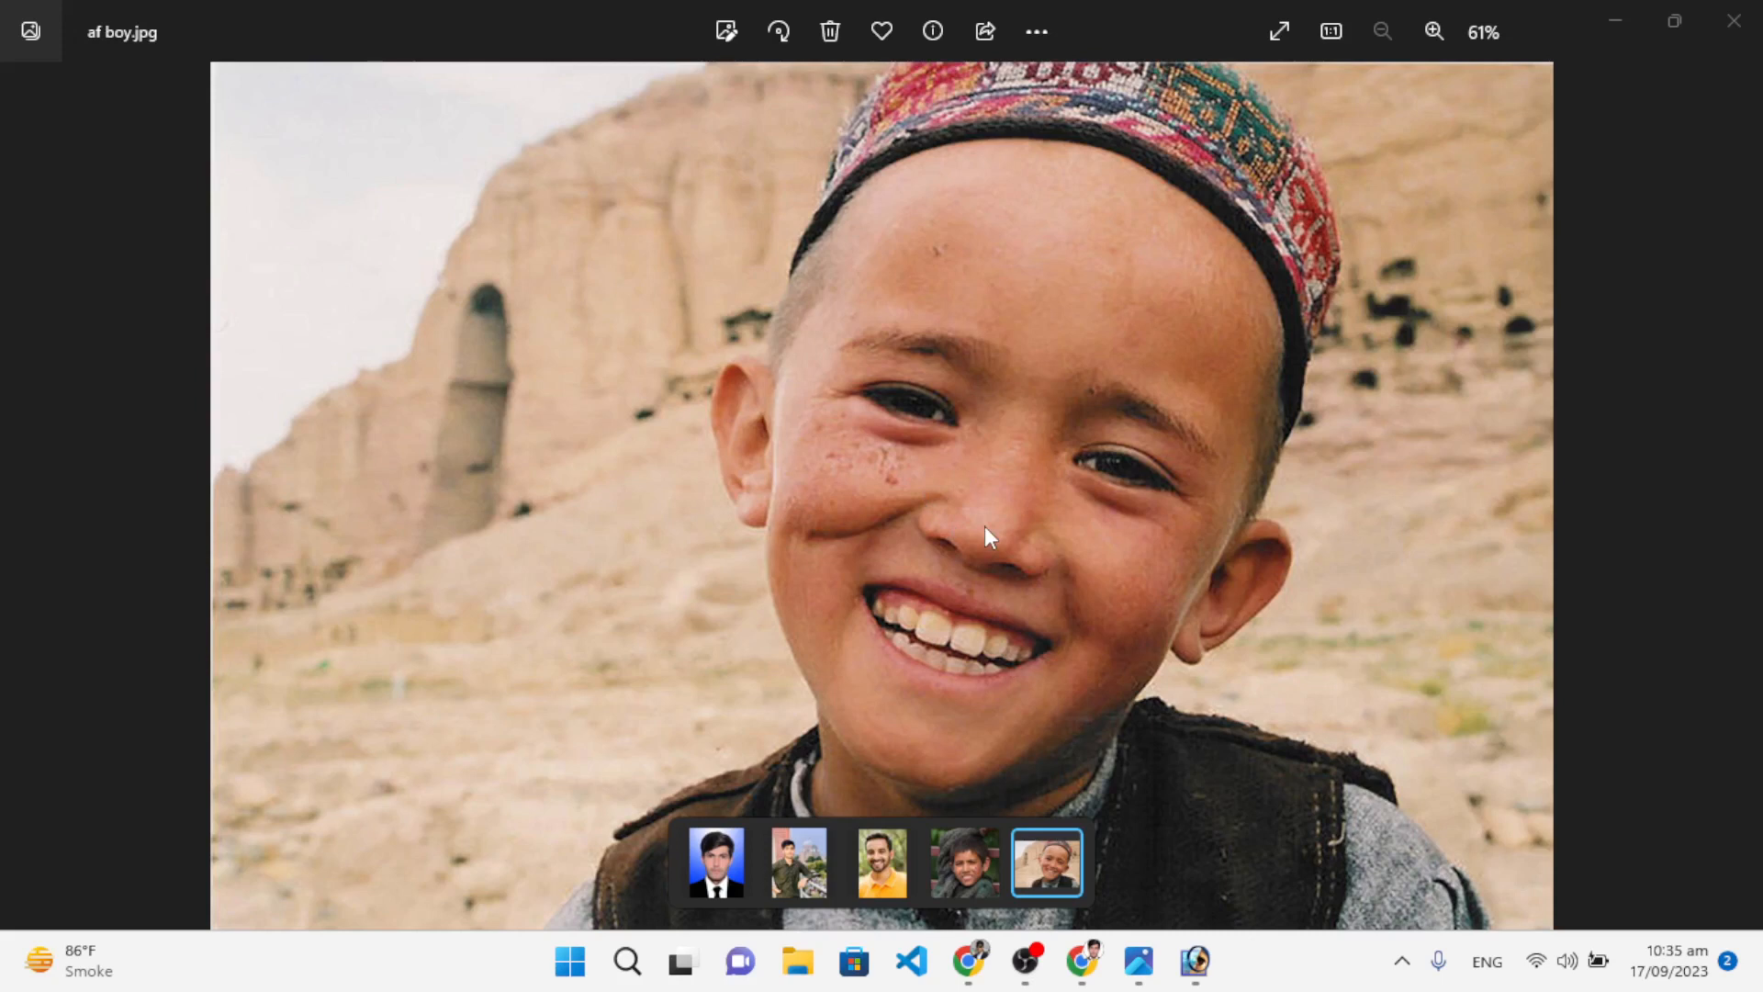
Step: Switch to Adobe Photoshop and open the "af boy" photo from the Desktop
left_click(1195, 960)
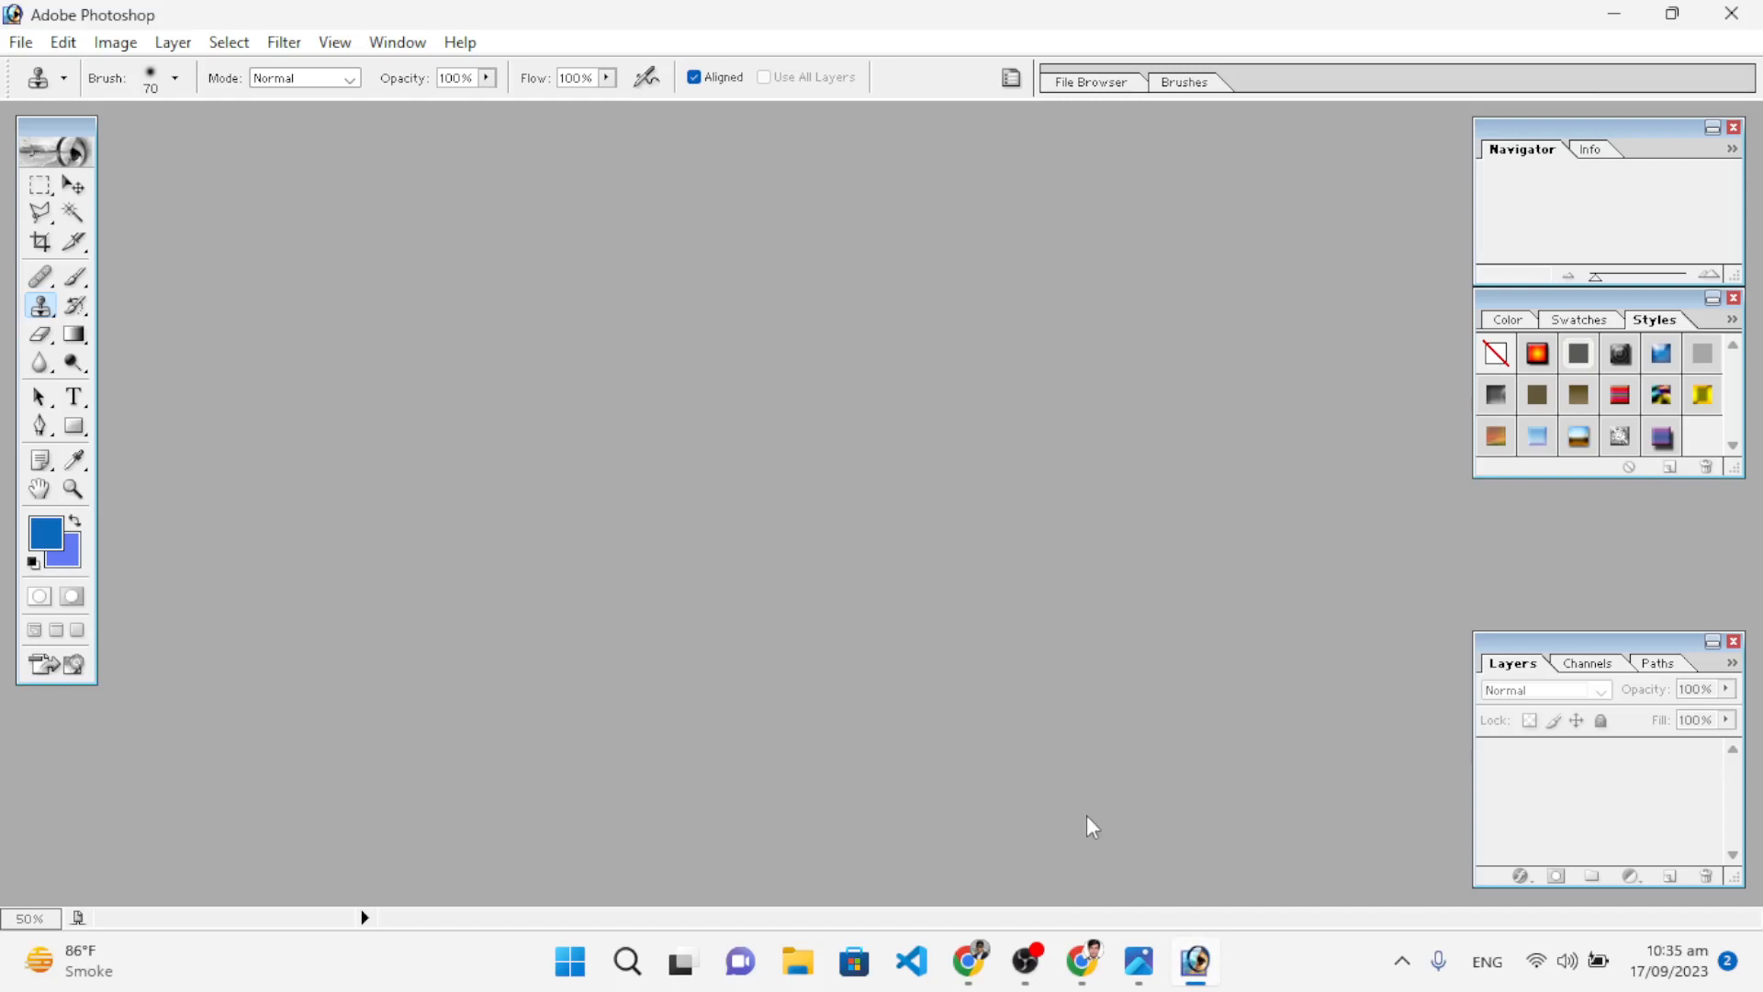
left_click(1140, 962)
left_click(1140, 963)
double_click(1135, 586)
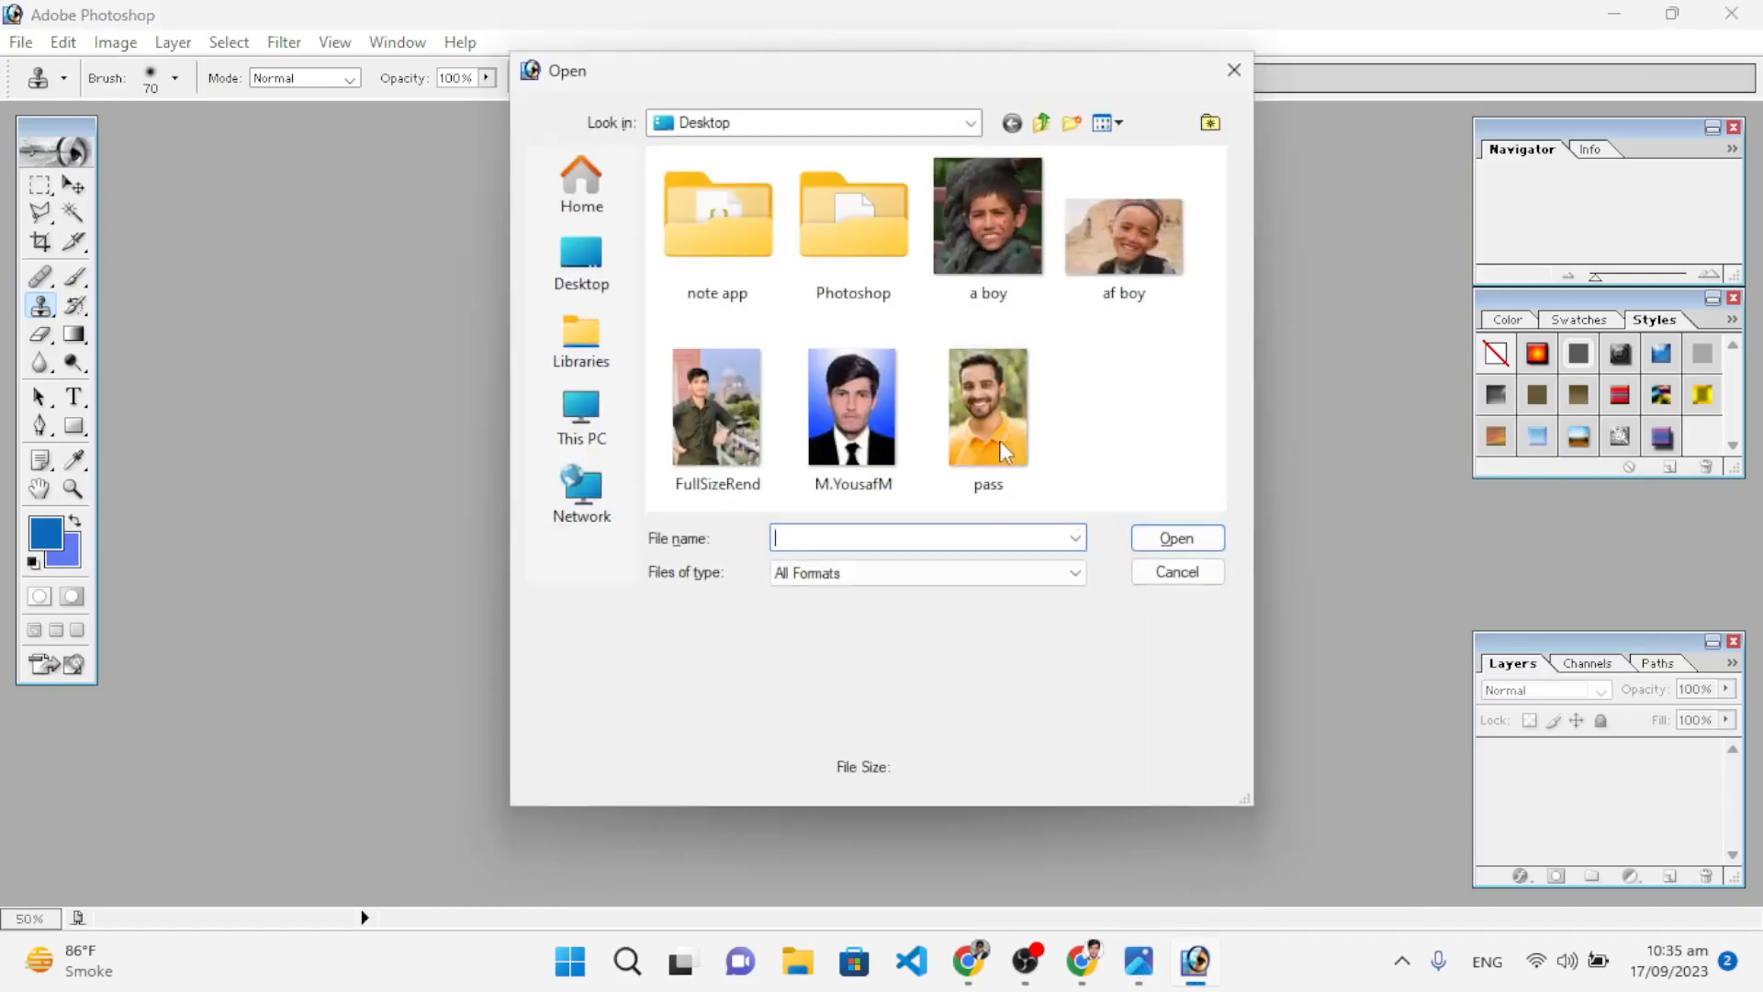
left_click(1115, 253)
double_click(1115, 253)
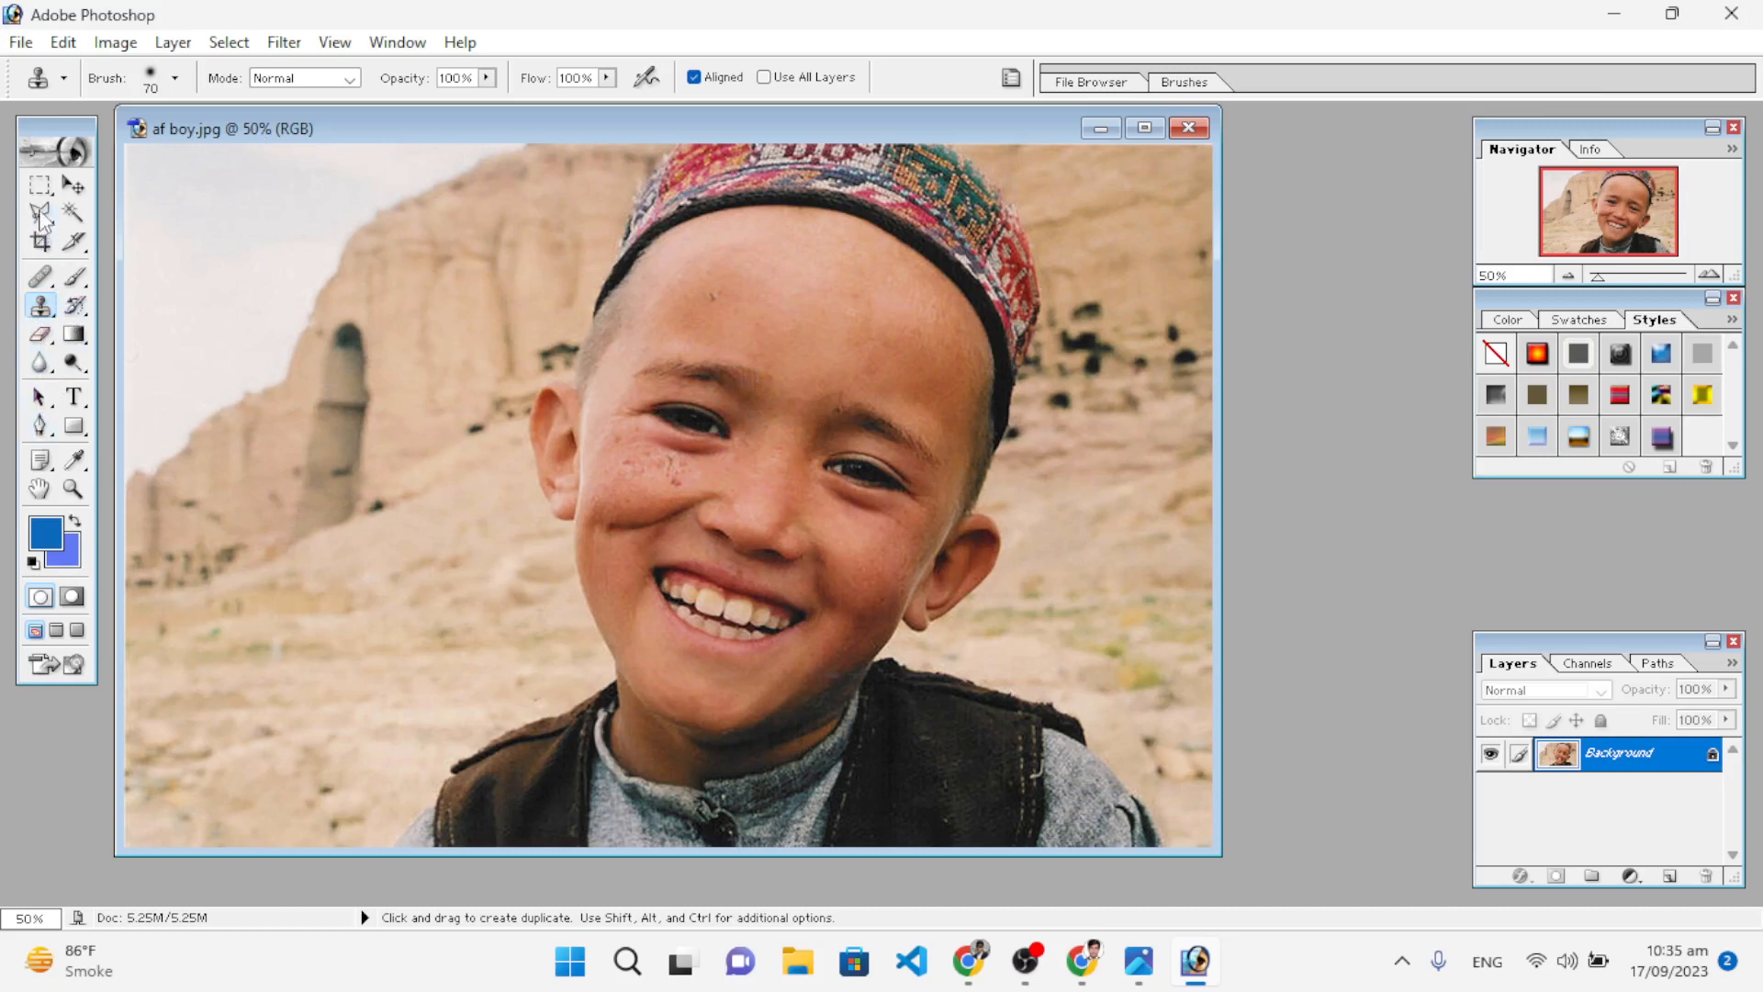
Step: Set the Crop tool to 4 in by 4 in at 300 pixels/inch and frame the boy's face with a square crop
left_click(41, 241)
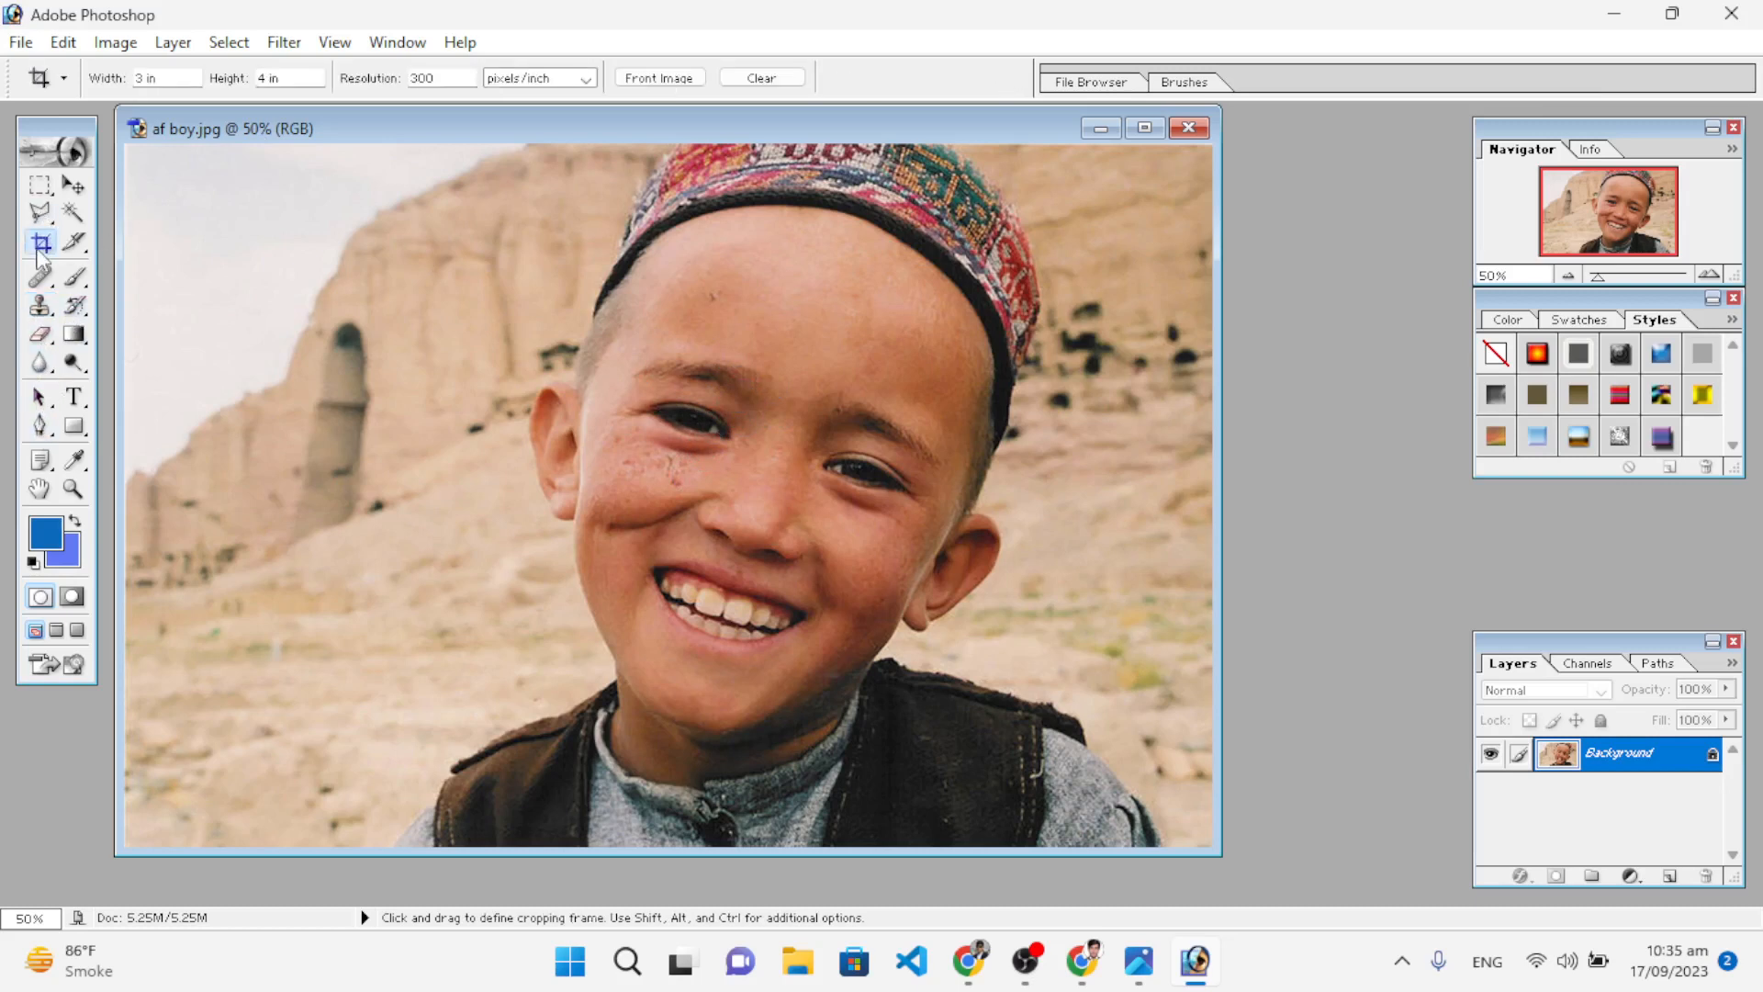
double_click(141, 79)
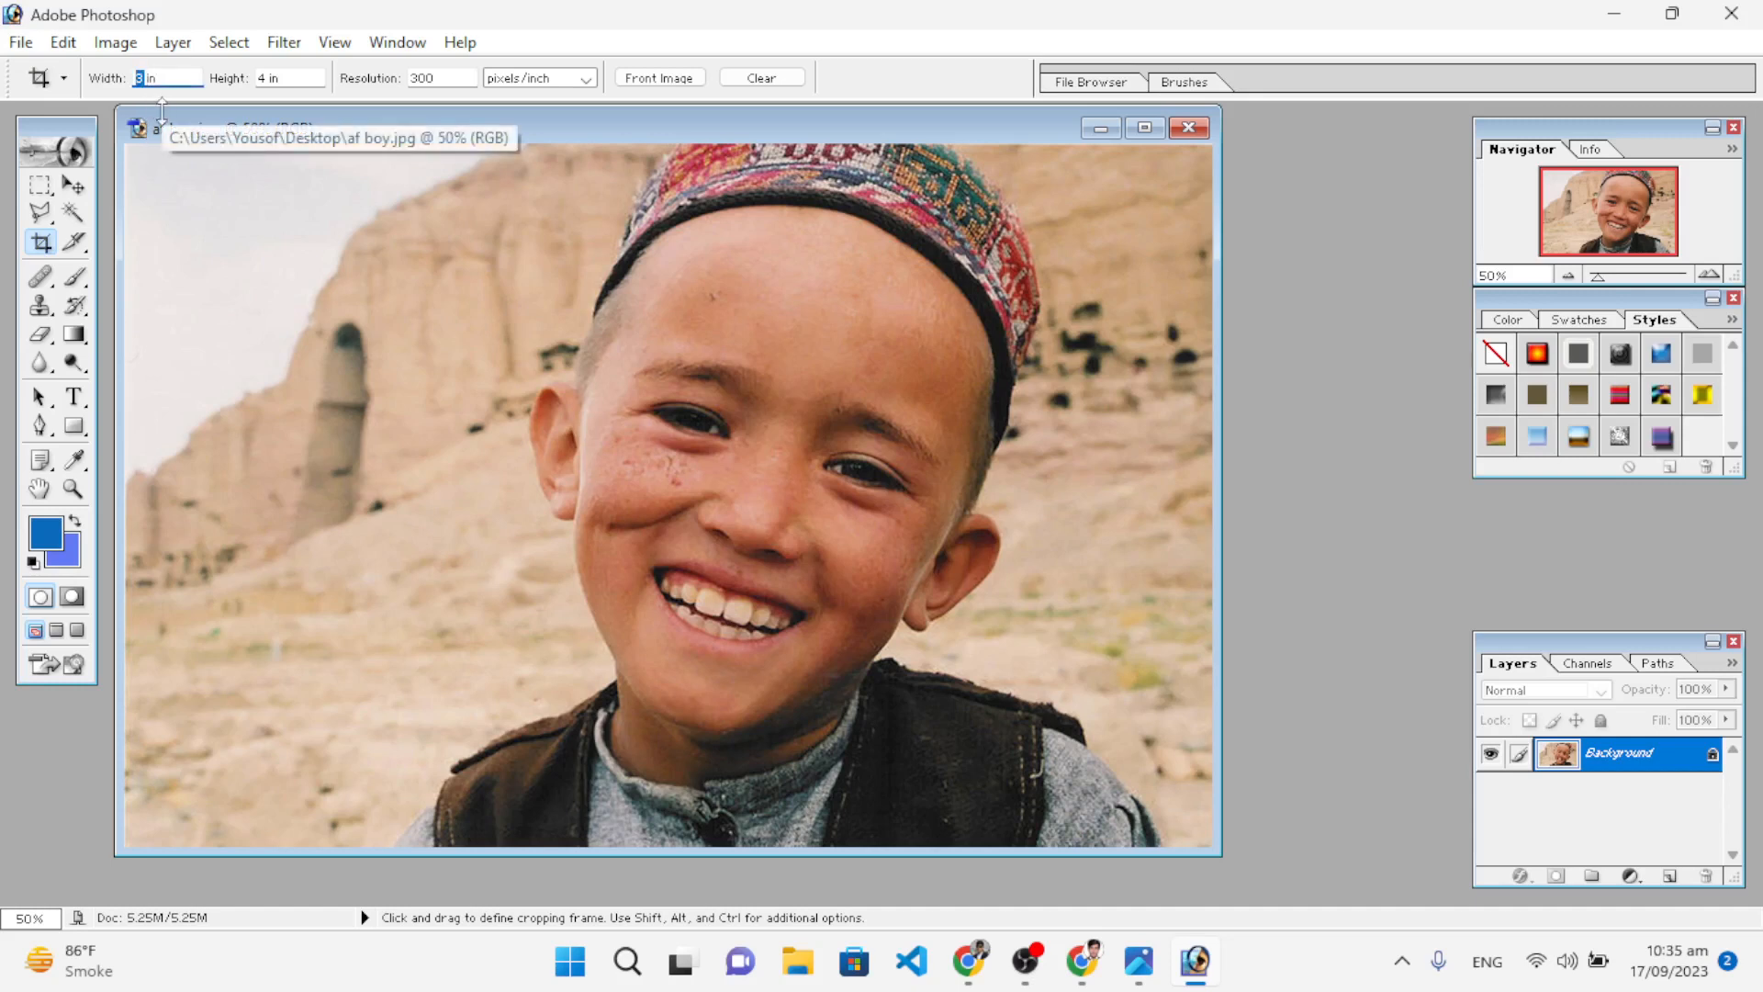
left_click(267, 80)
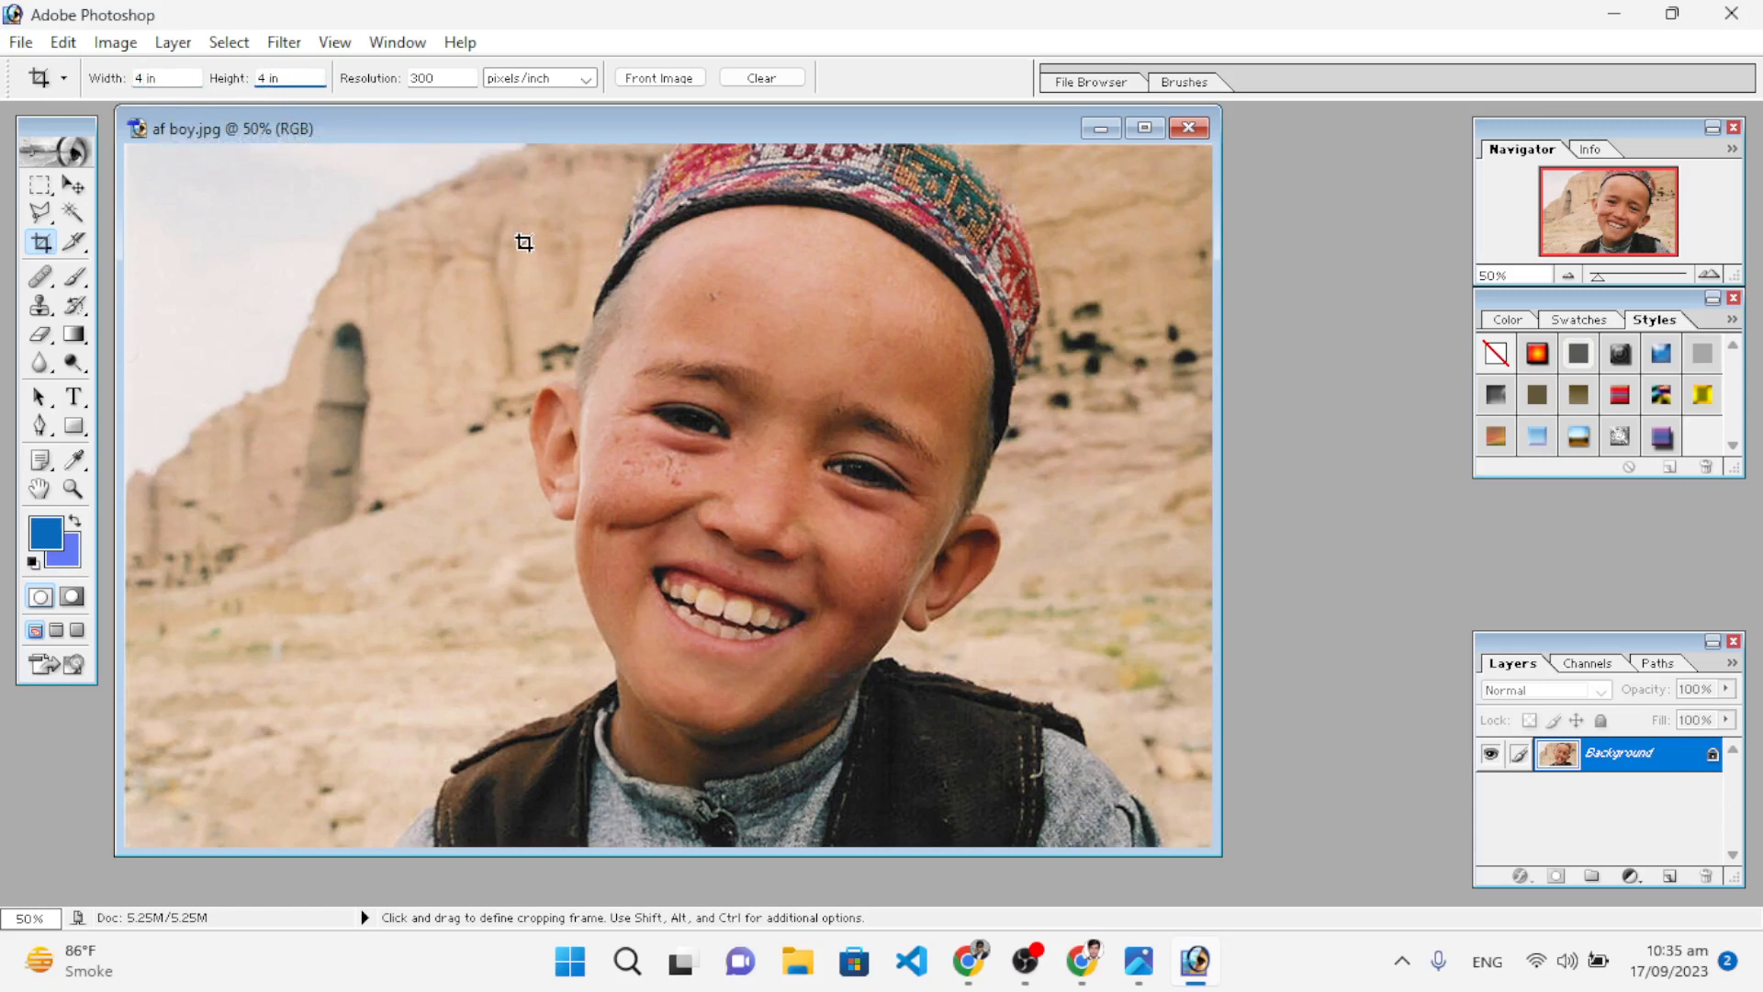
left_click_drag(510, 226, 1315, 747)
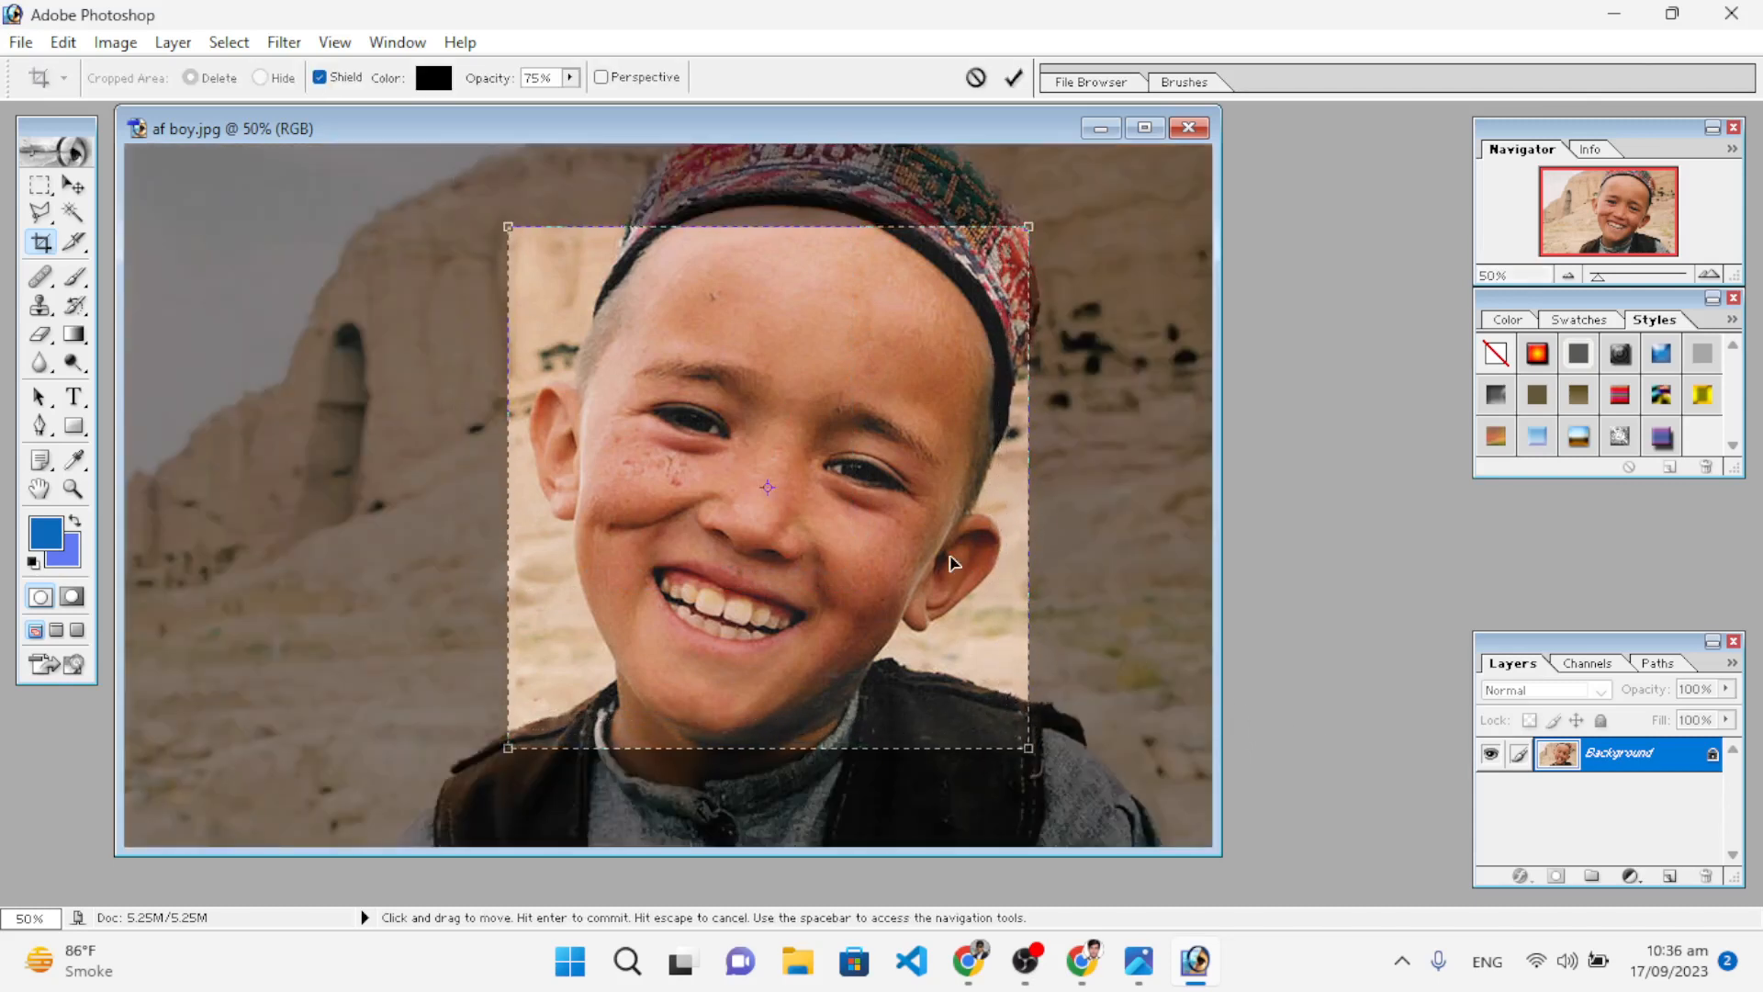
Step: Nudge the crop frame slightly upward to include more of the cap, and apply the crop
key("Right")
key("Up")
key("Up")
key("Up")
key("Up")
key("Up")
key("Up")
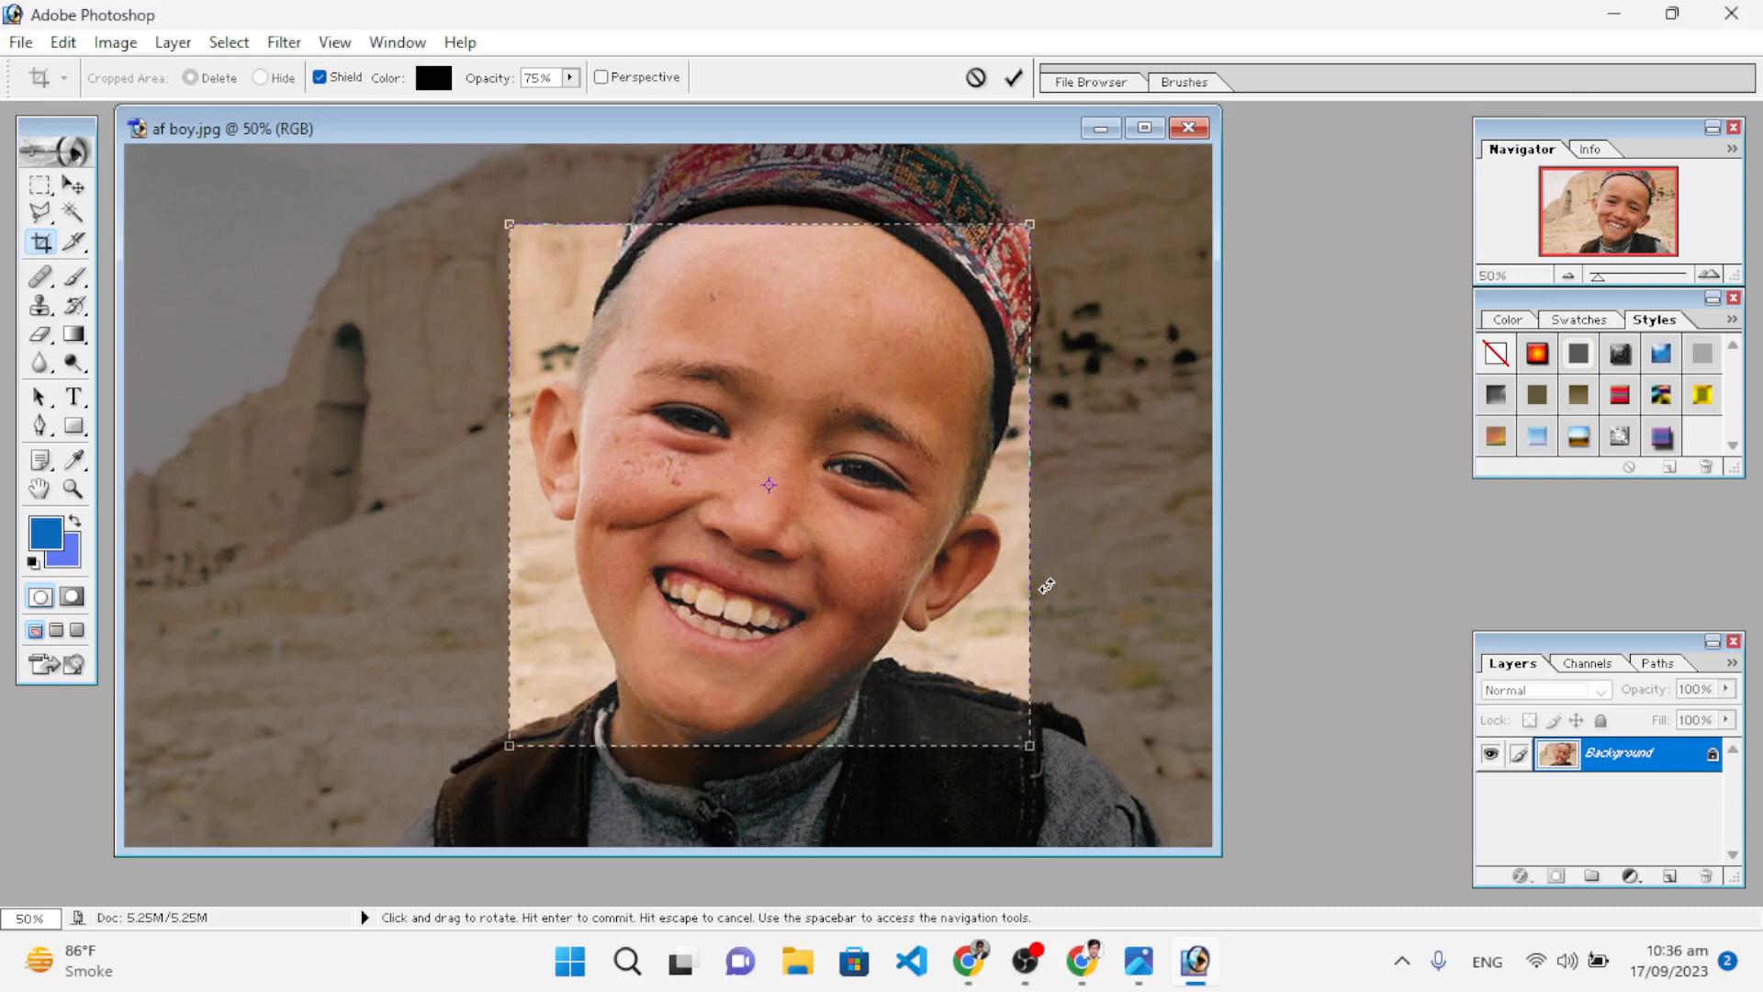
key("Up")
key("Right")
key("Left")
key("Right")
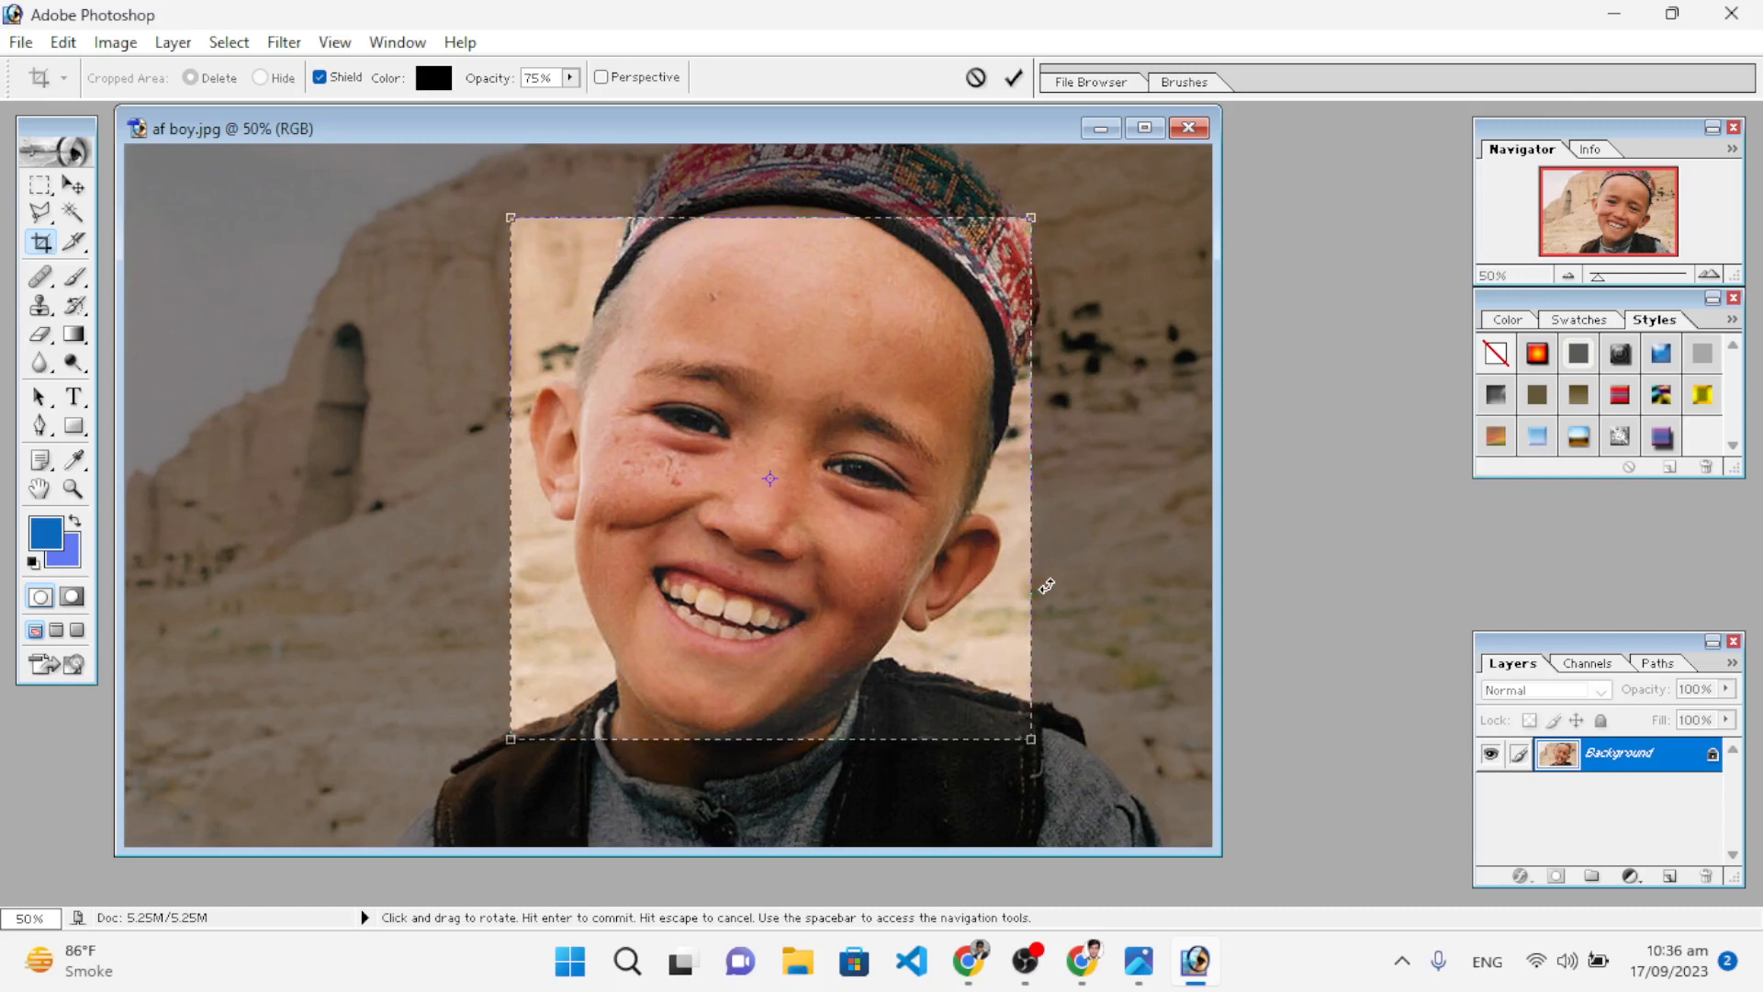
key("Left")
key("Left")
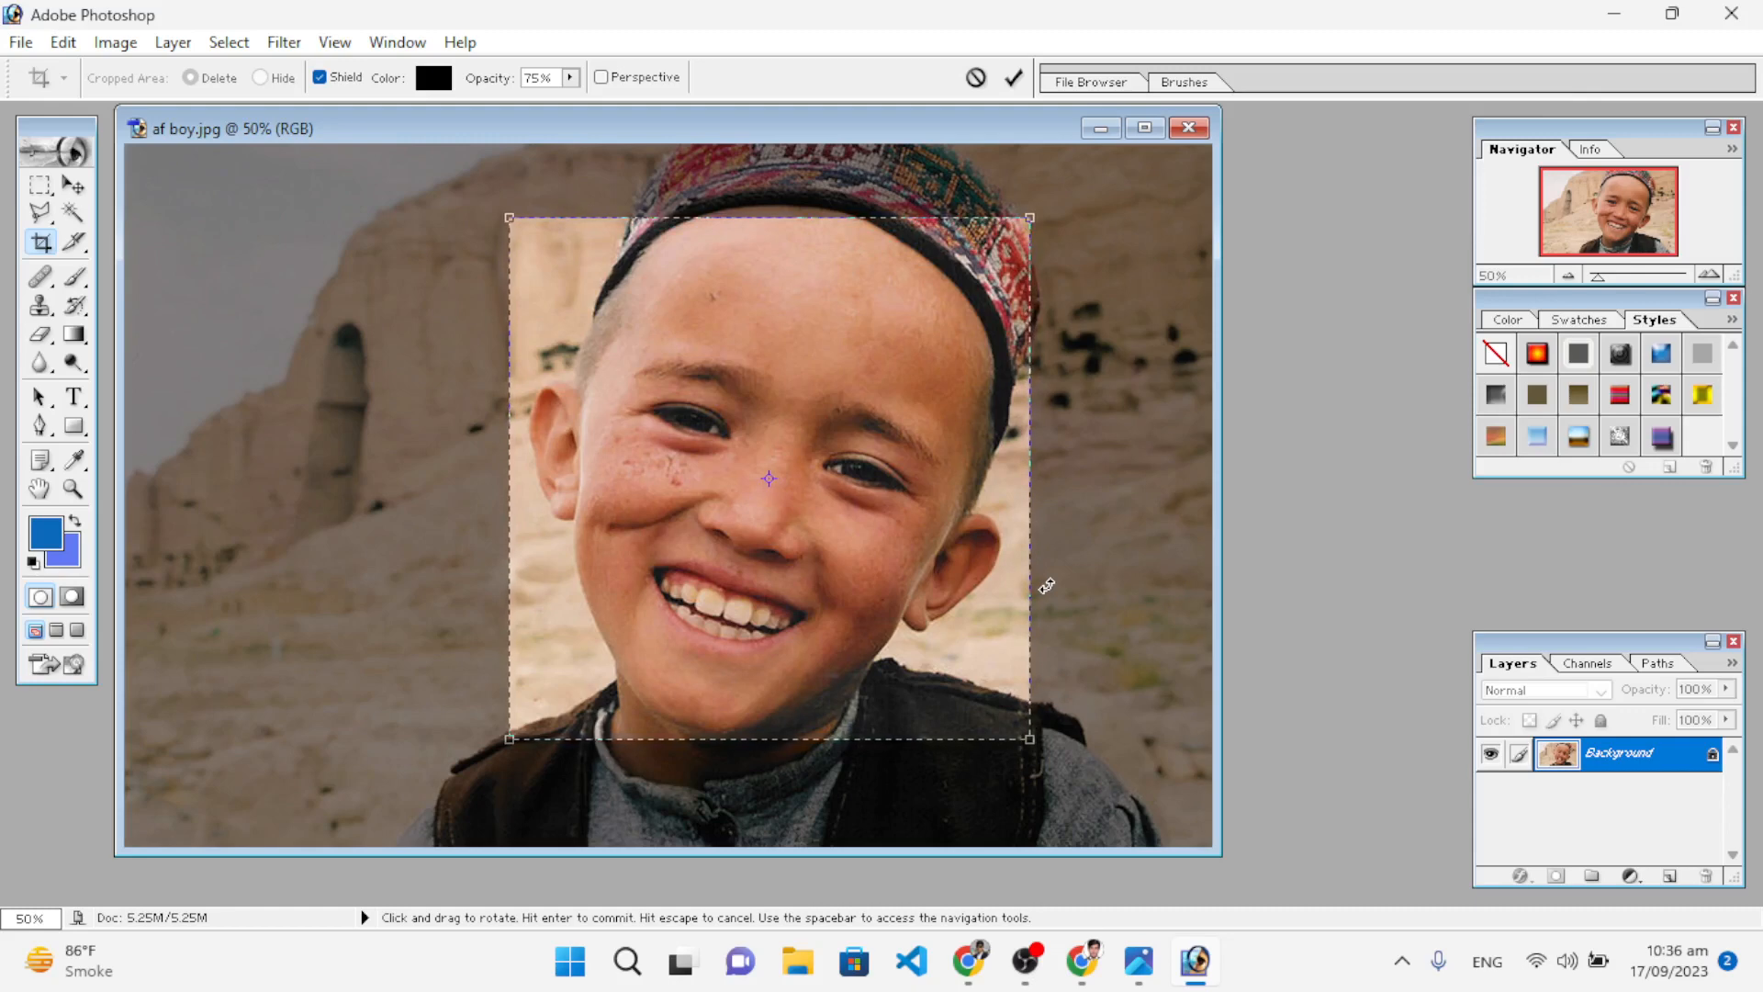
key("Return")
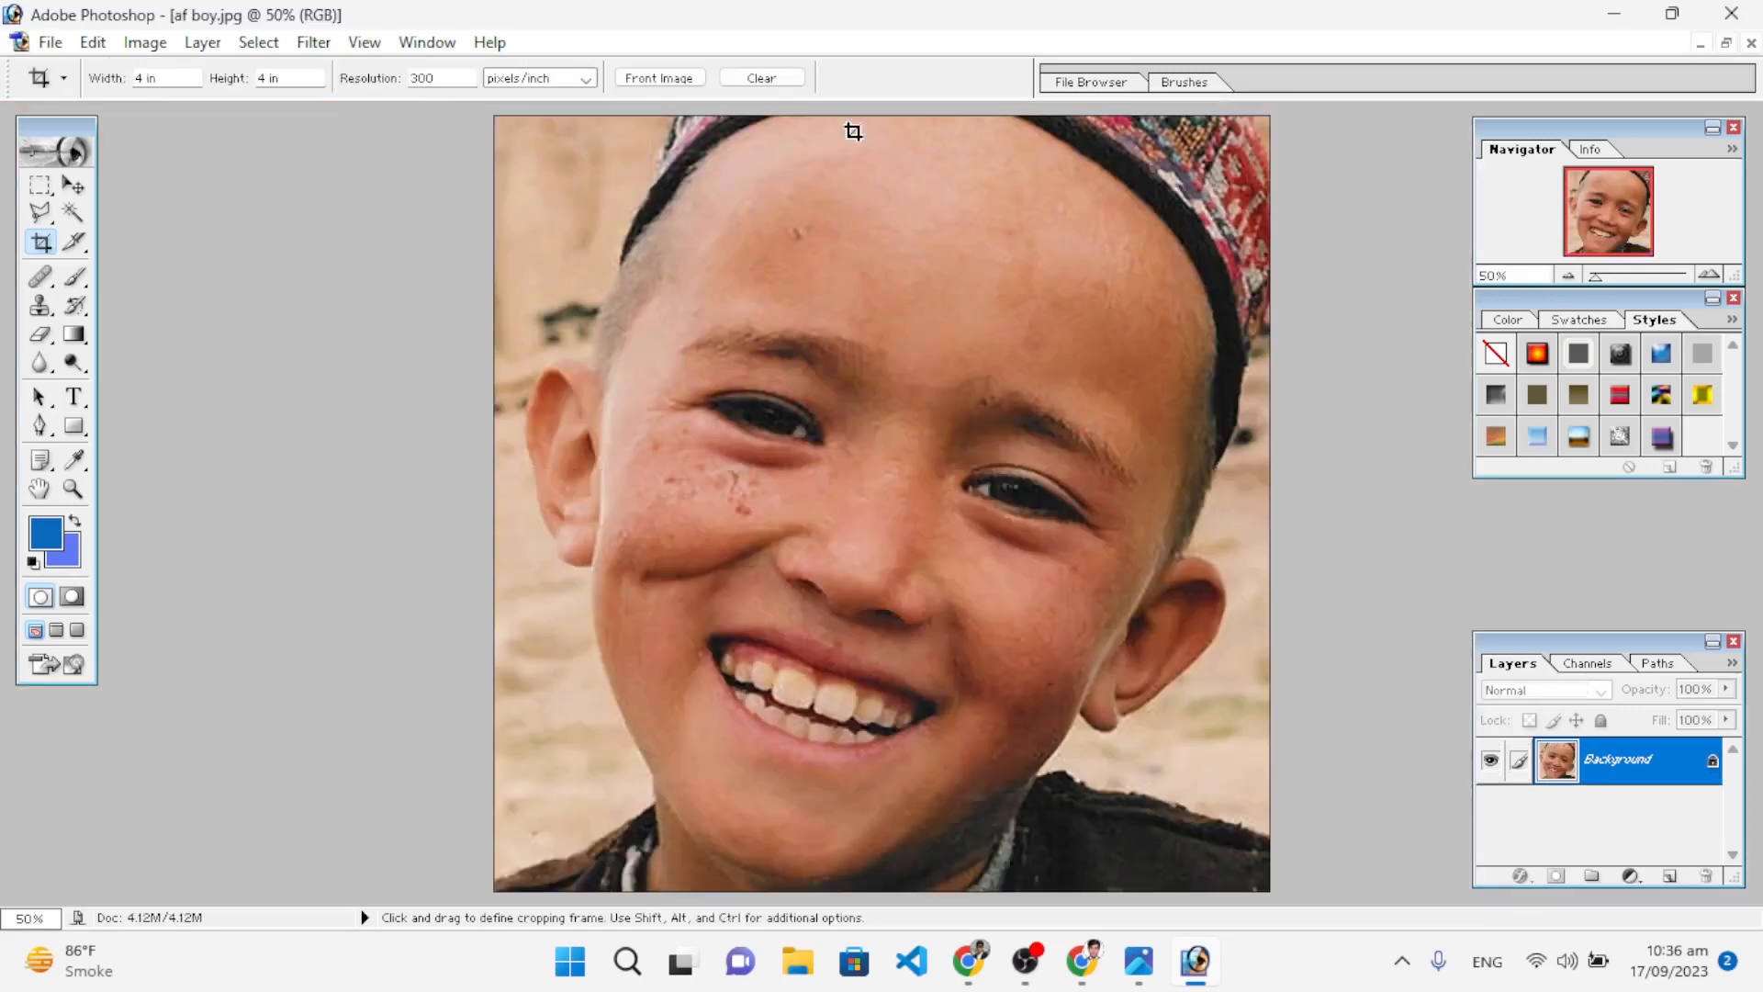
Step: Brighten the photo's midtones with Curves, moving the RGB curve's midpoint to input 114, output 137
left_click(852, 128)
key("ctrl+m")
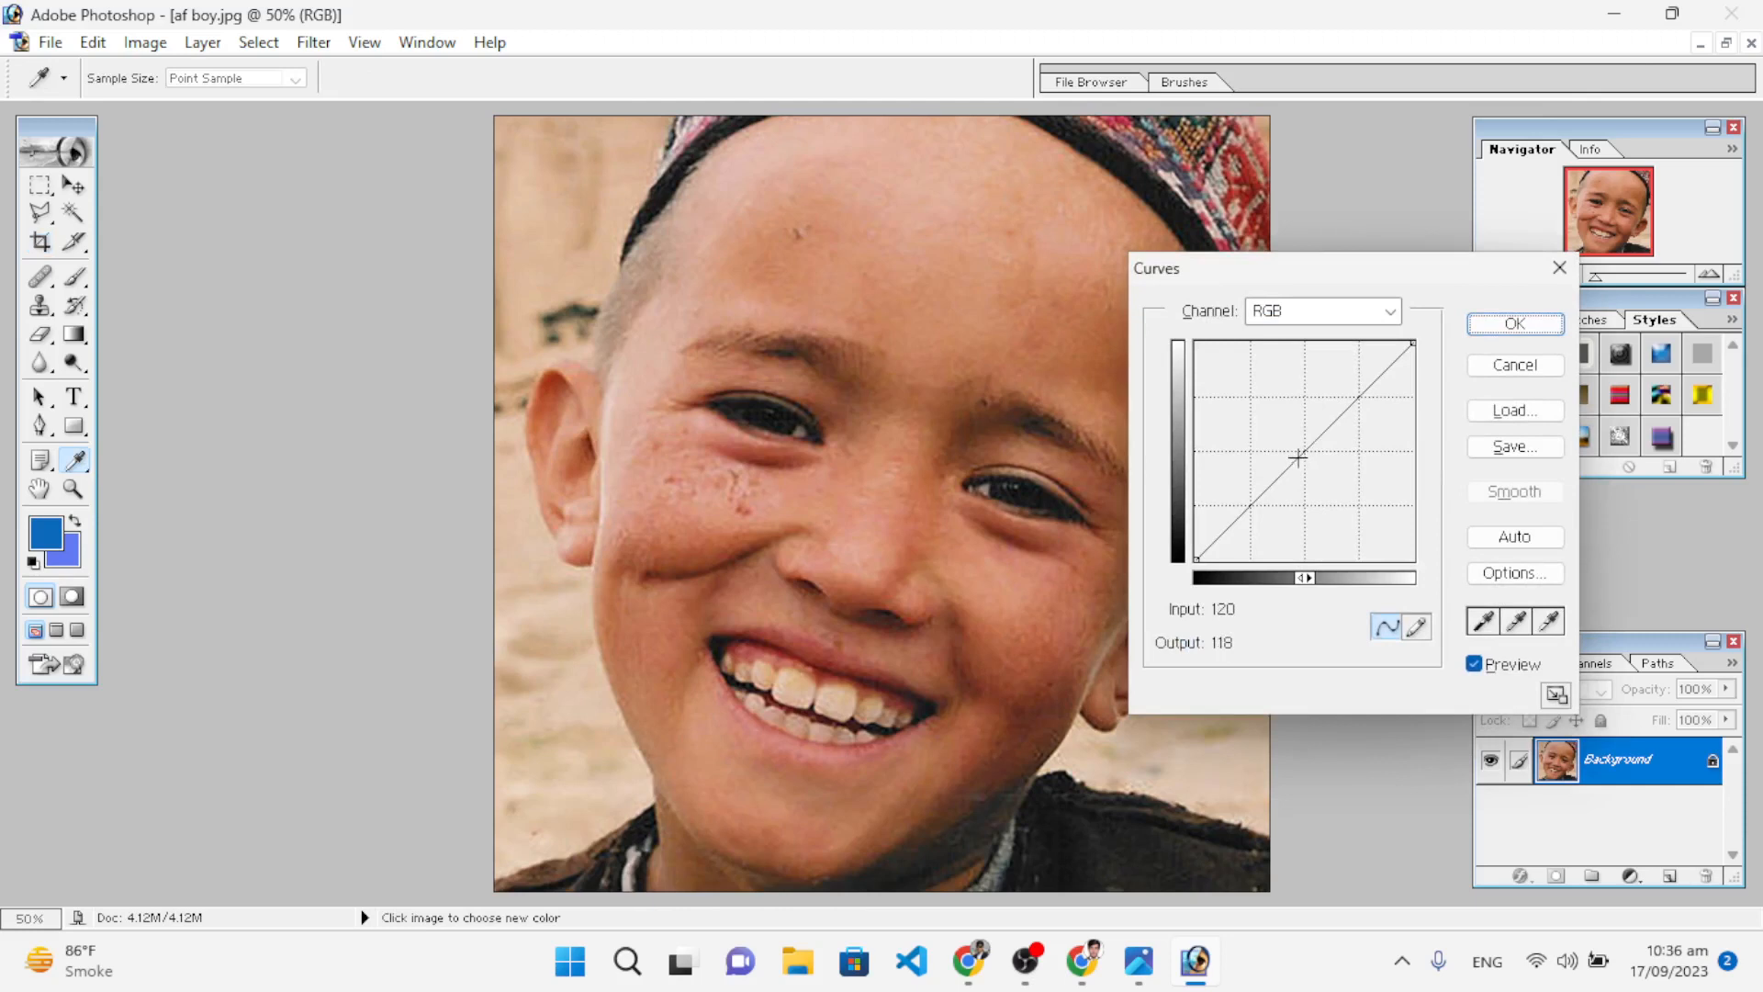
left_click(1303, 450)
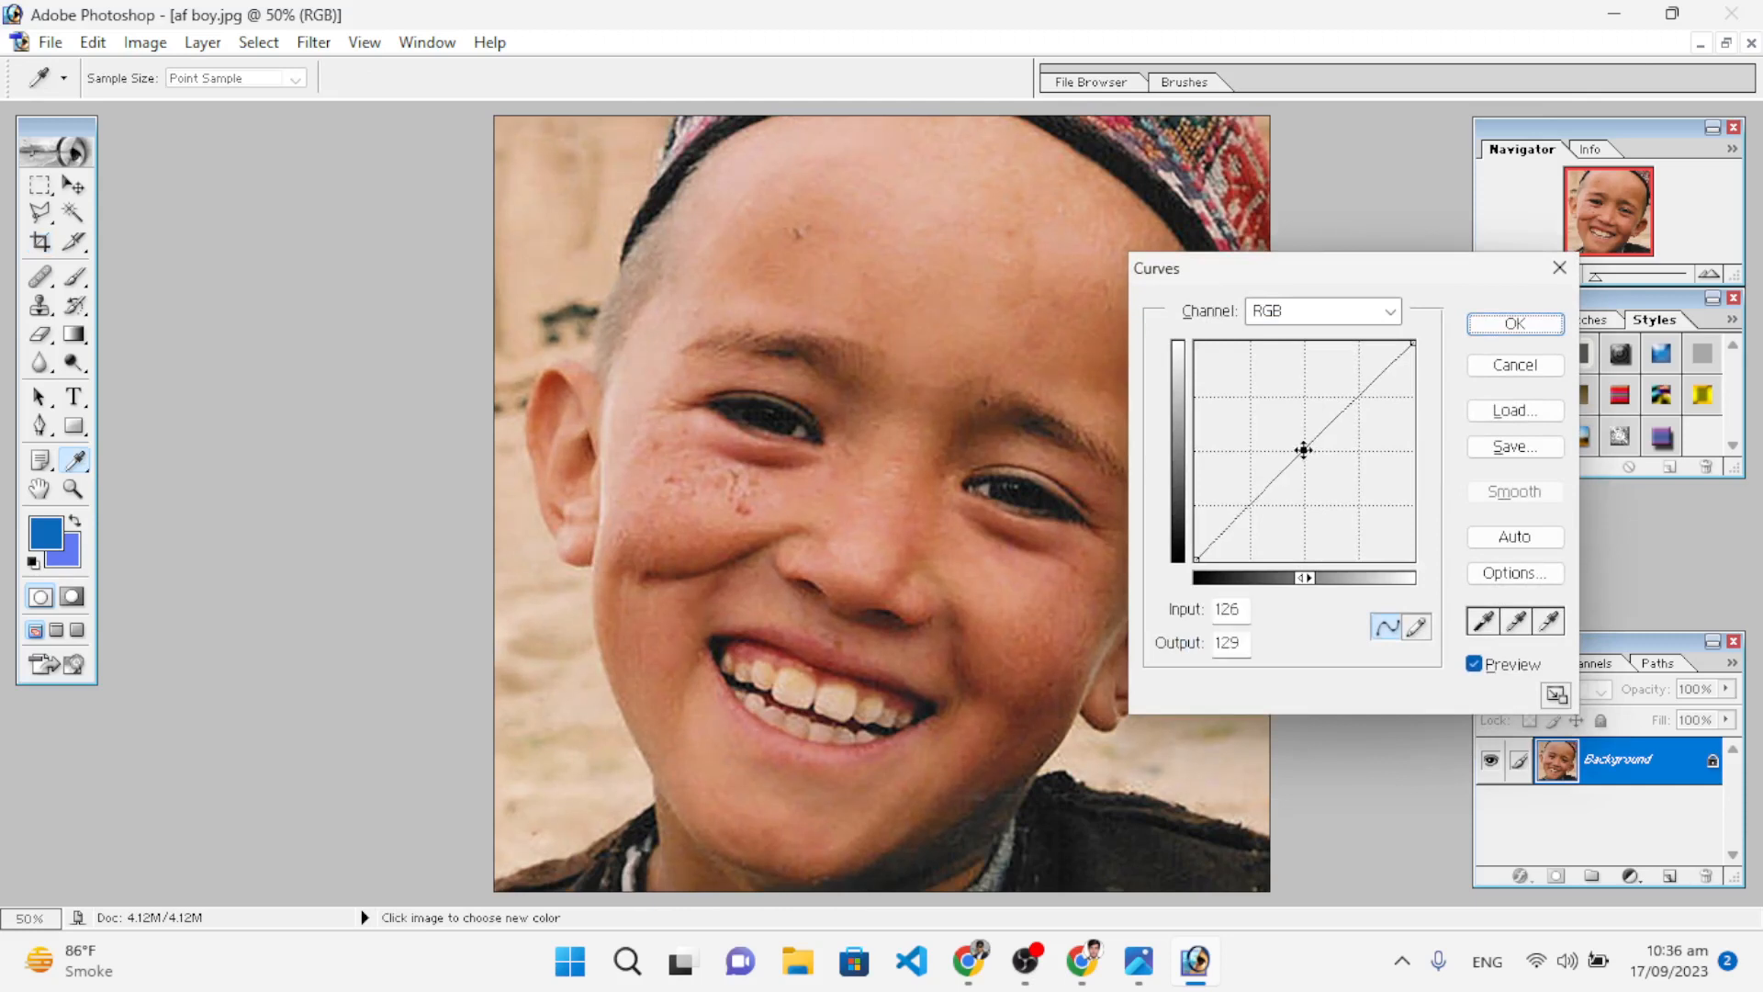
left_click_drag(1303, 450, 1293, 443)
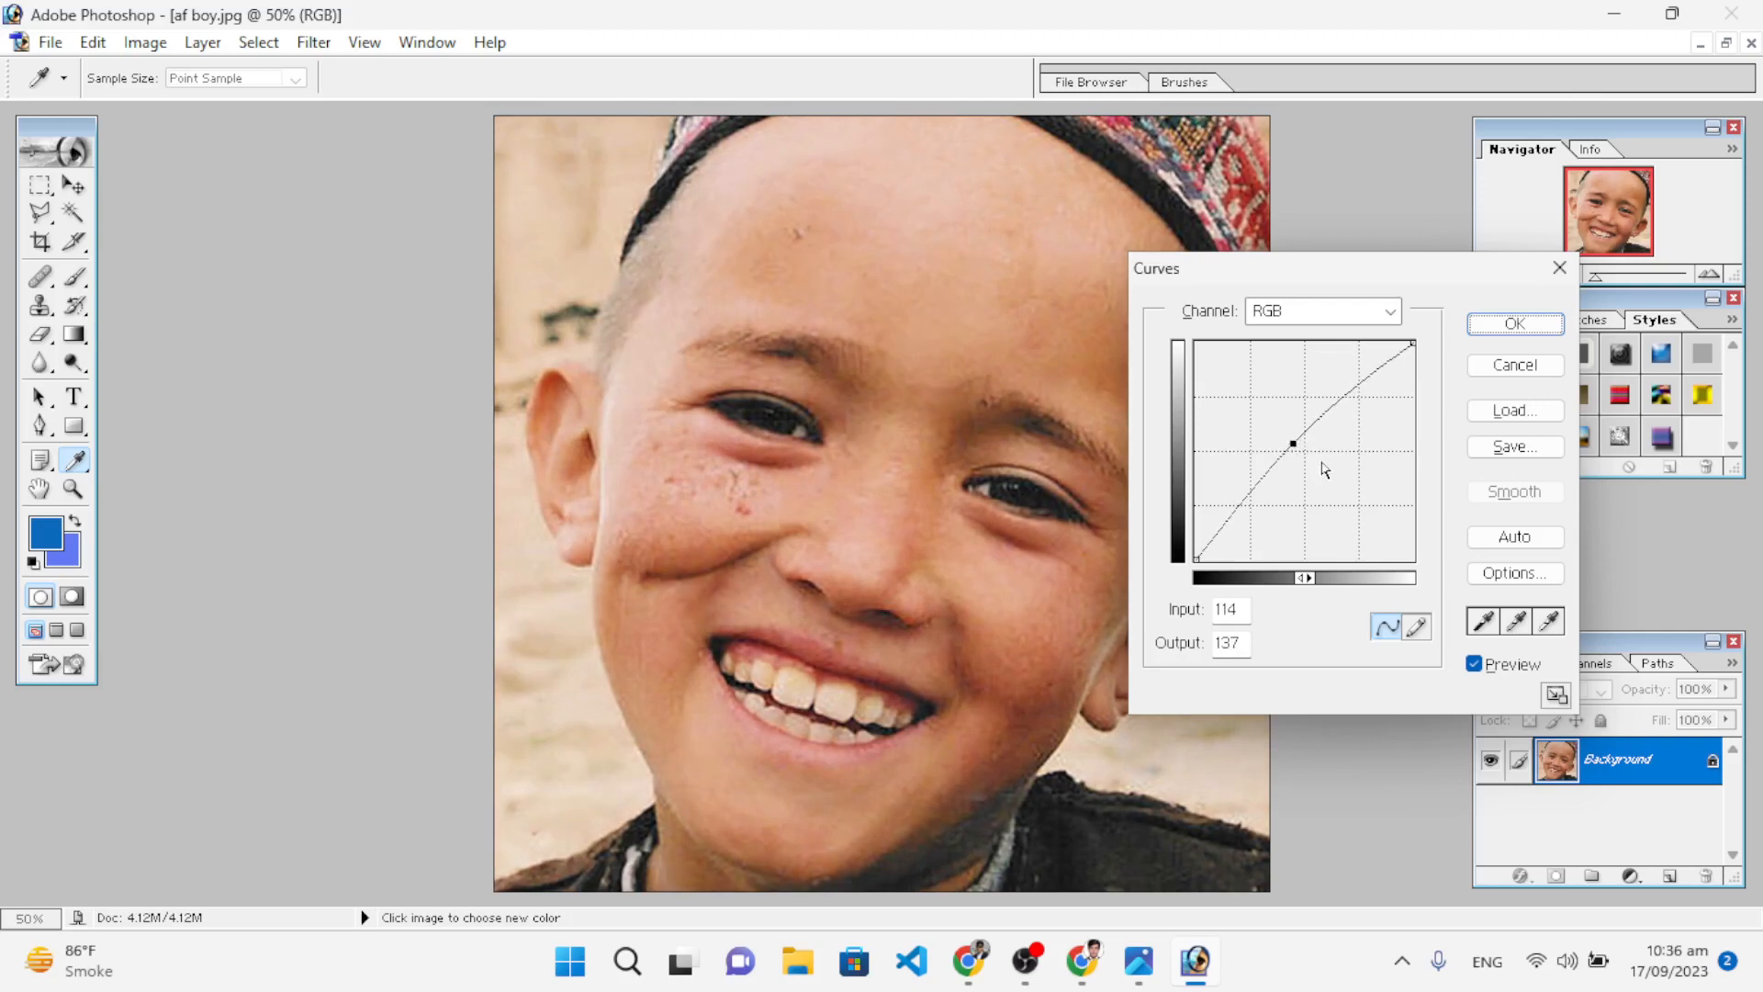
left_click(1513, 325)
key("c")
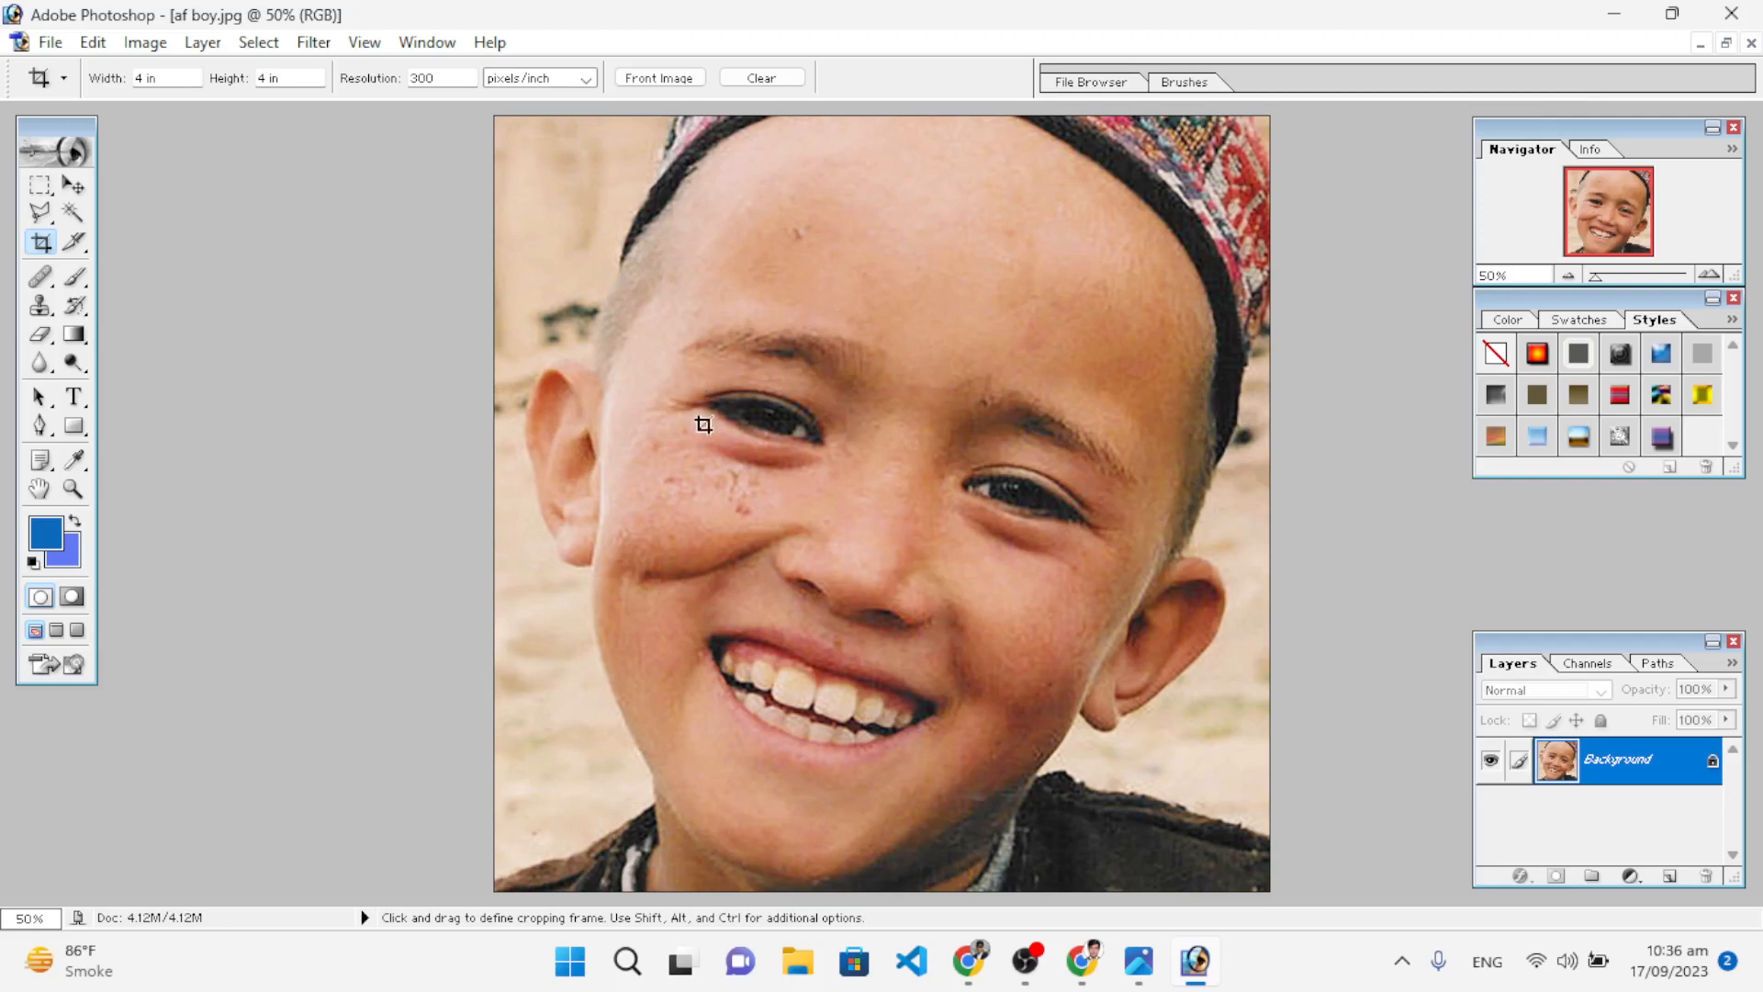
Step: Set up the Clone Stamp tool with a soft round brush at a size of 60 px
left_click(42, 308)
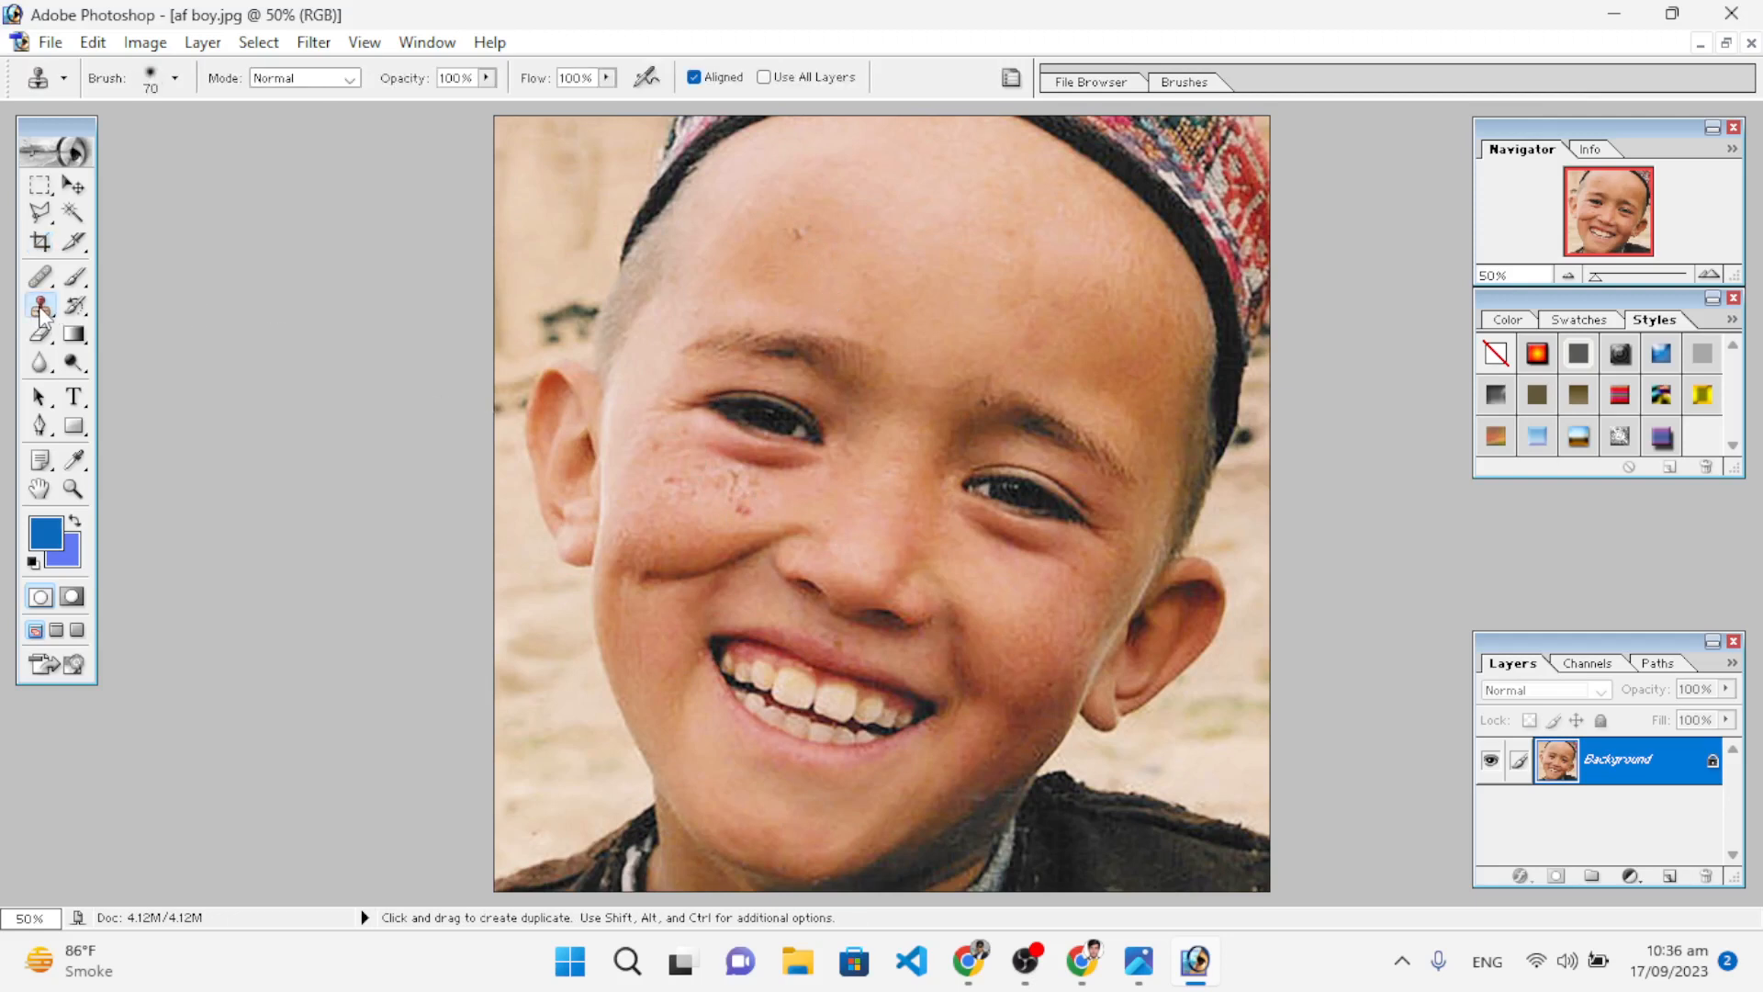
left_click(175, 79)
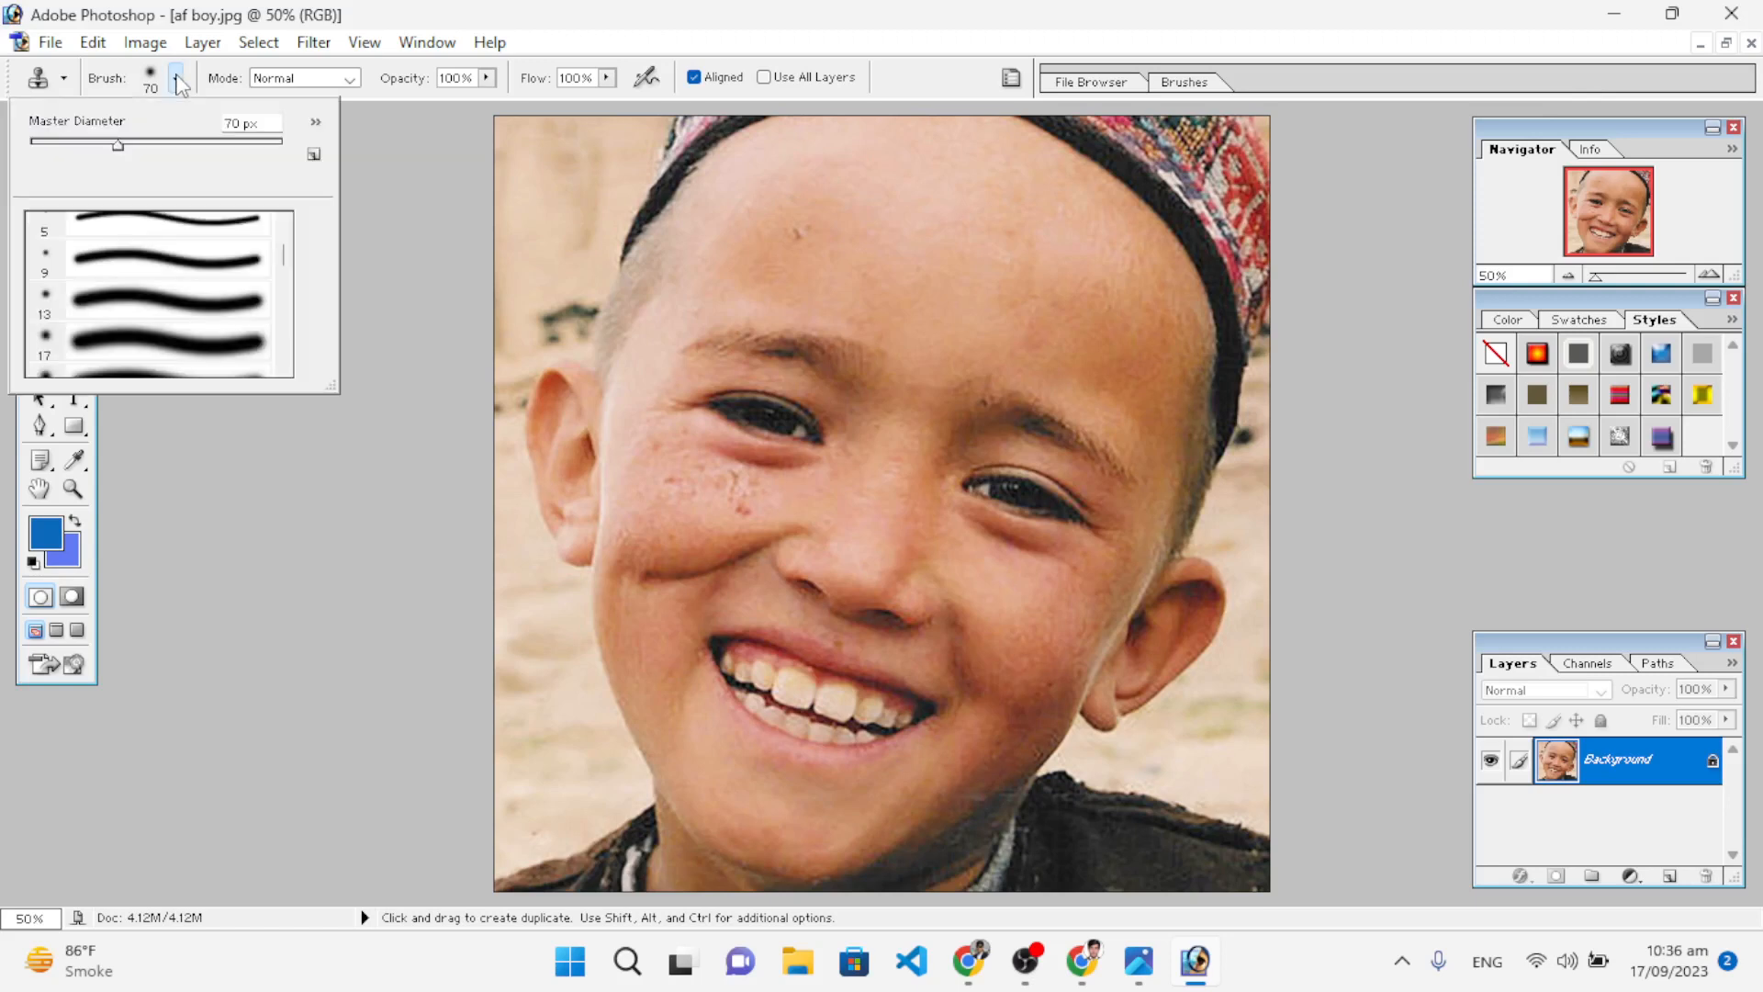
left_click(186, 308)
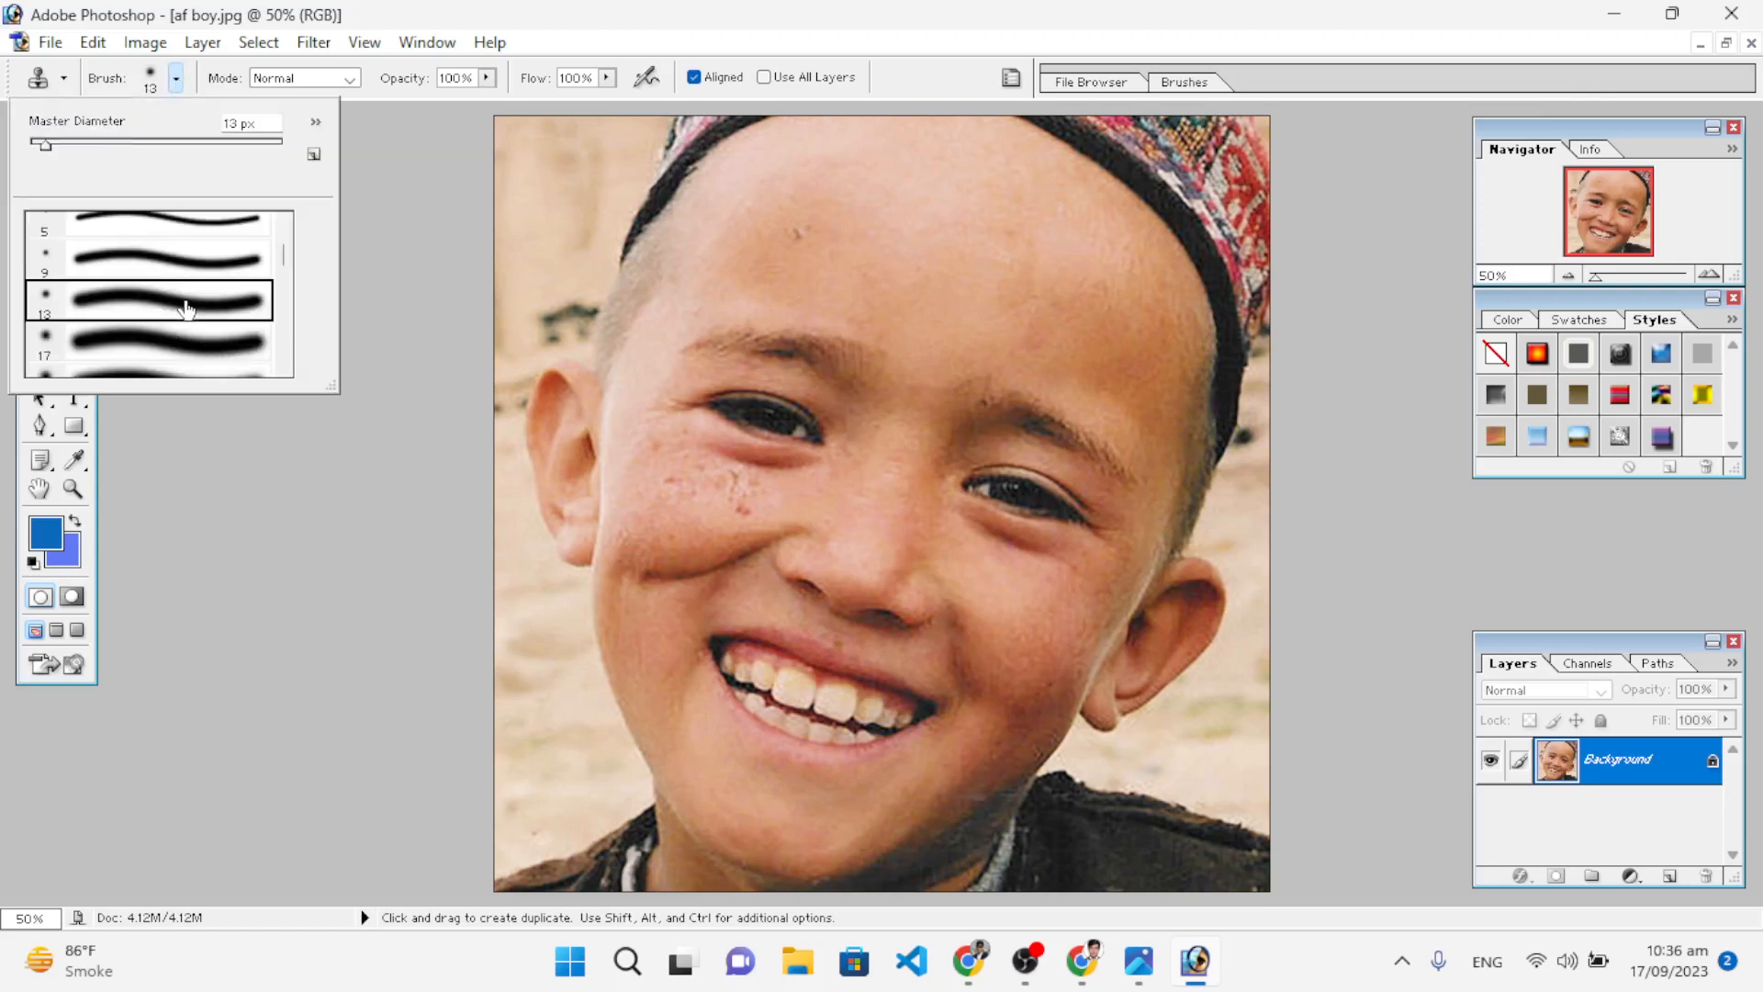
double_click(198, 301)
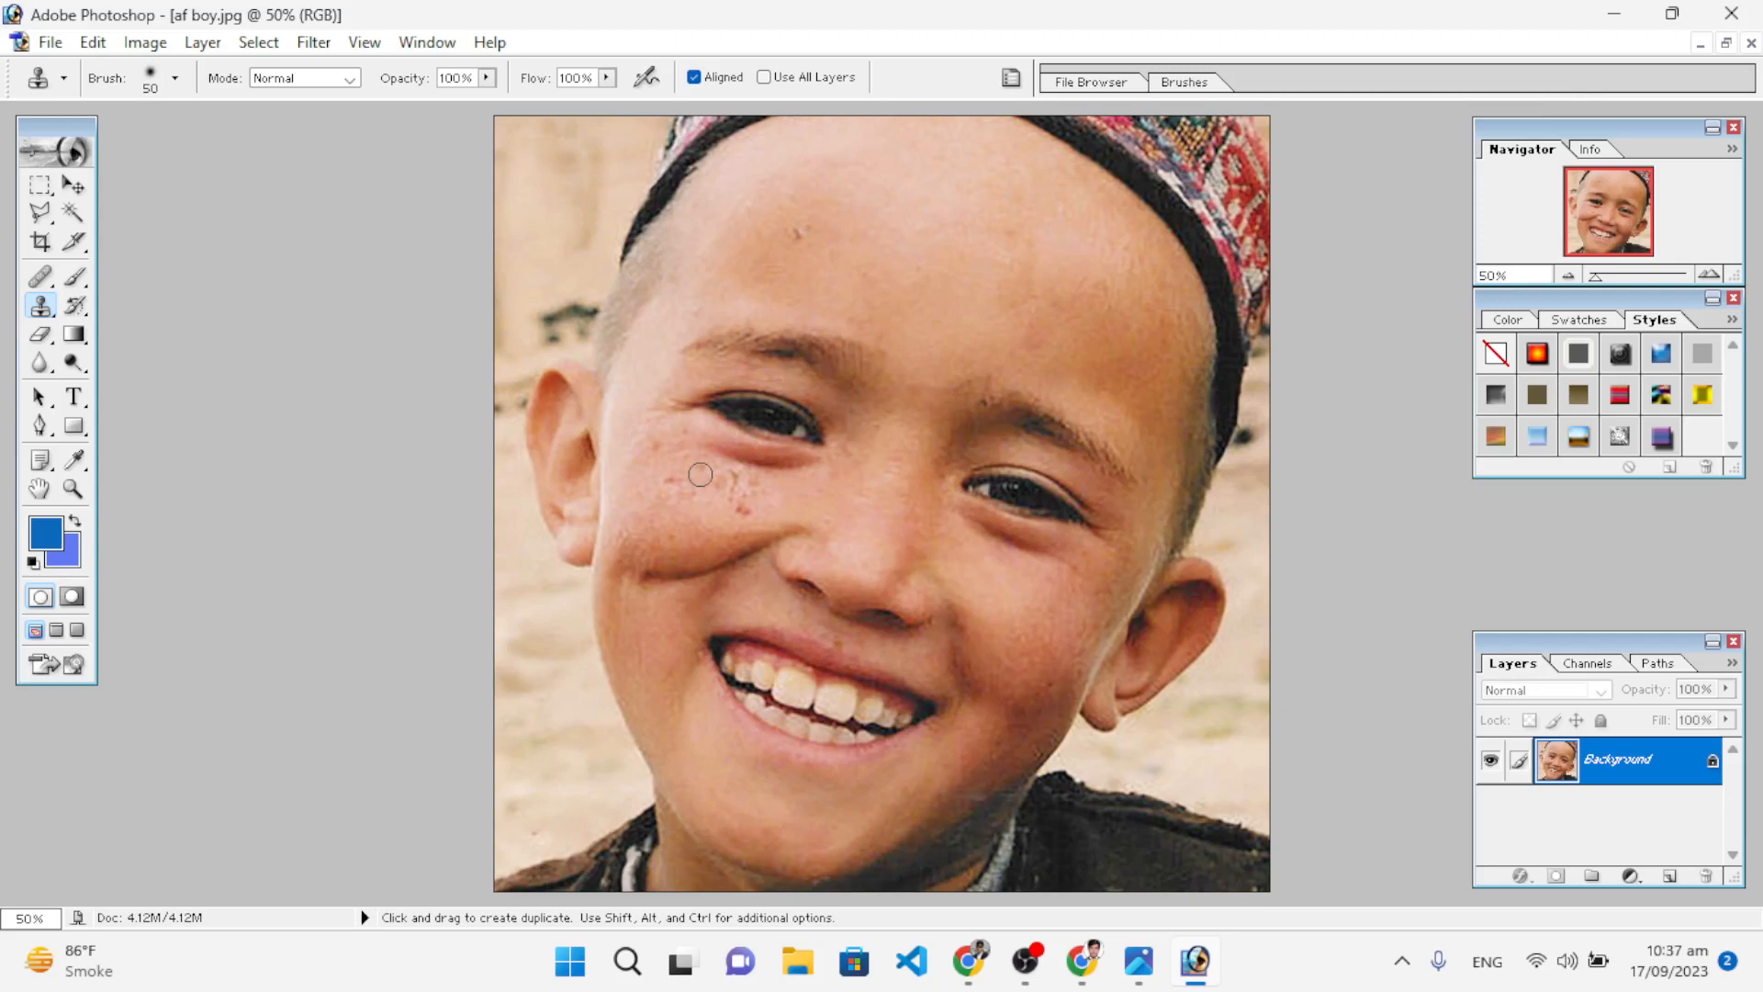
key("bracketright")
Step: Clone clean skin sampled beside the nose over the red marks on the cheek below the boy's eye
left_click(731, 486)
left_click(737, 483)
key("alt")
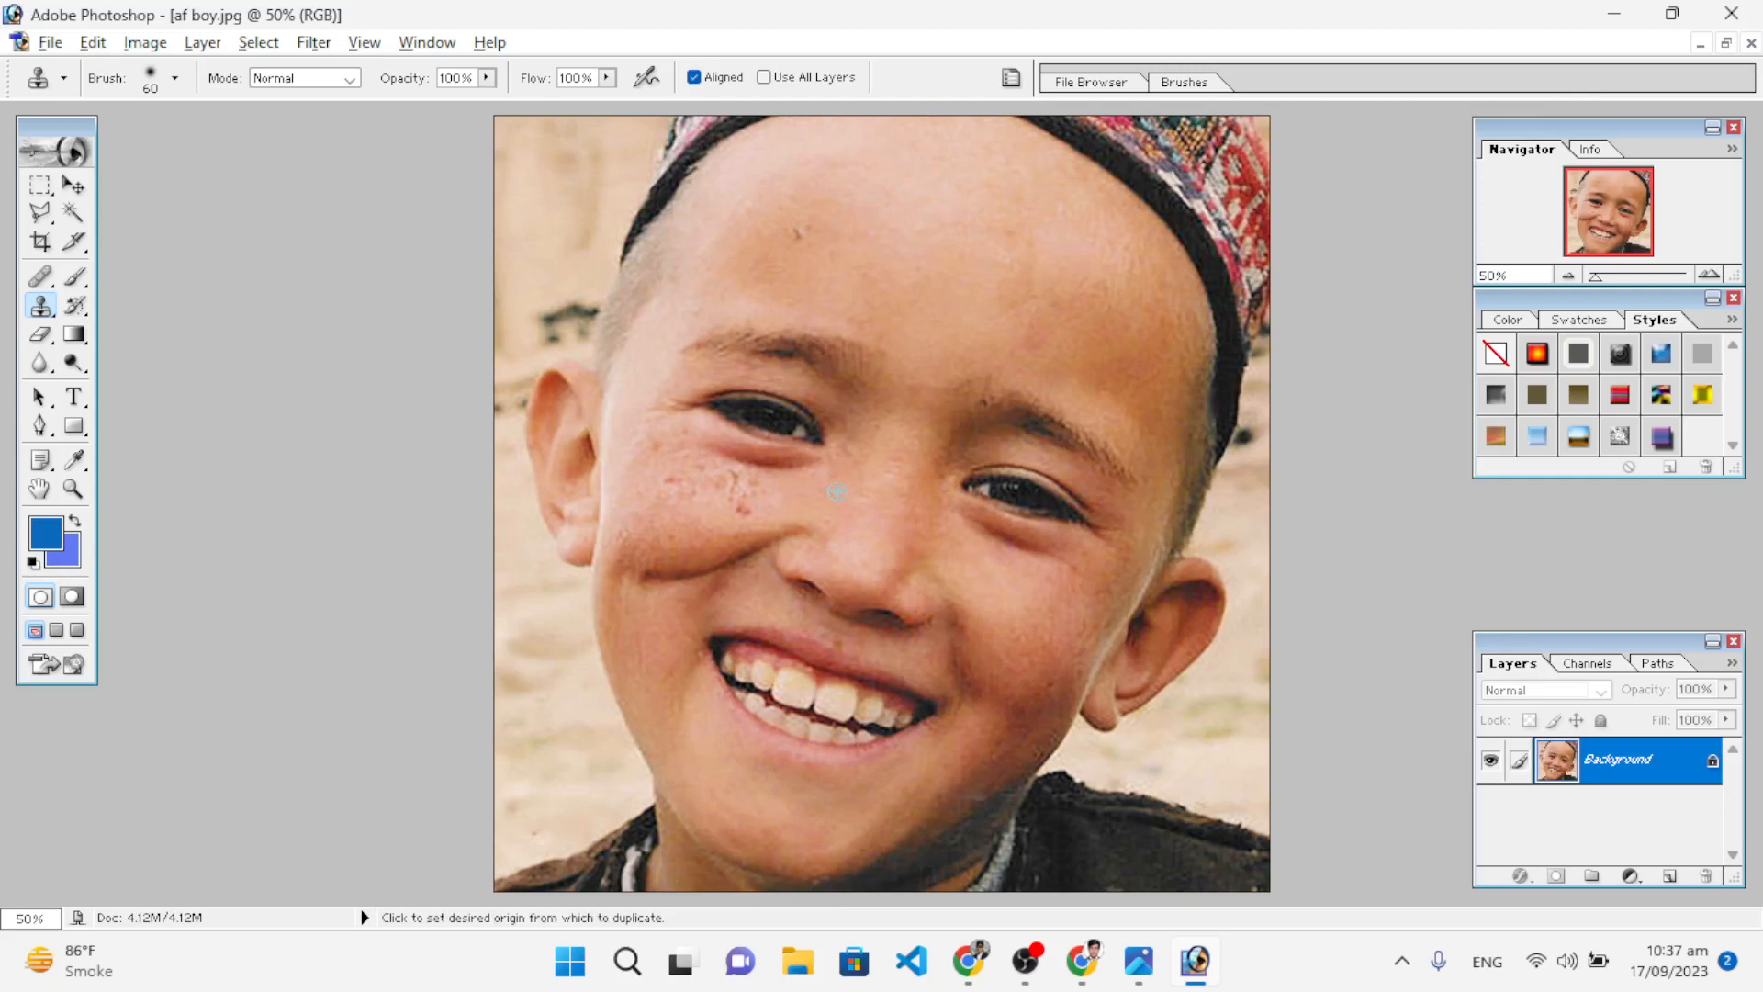
left_click(837, 491, "alt")
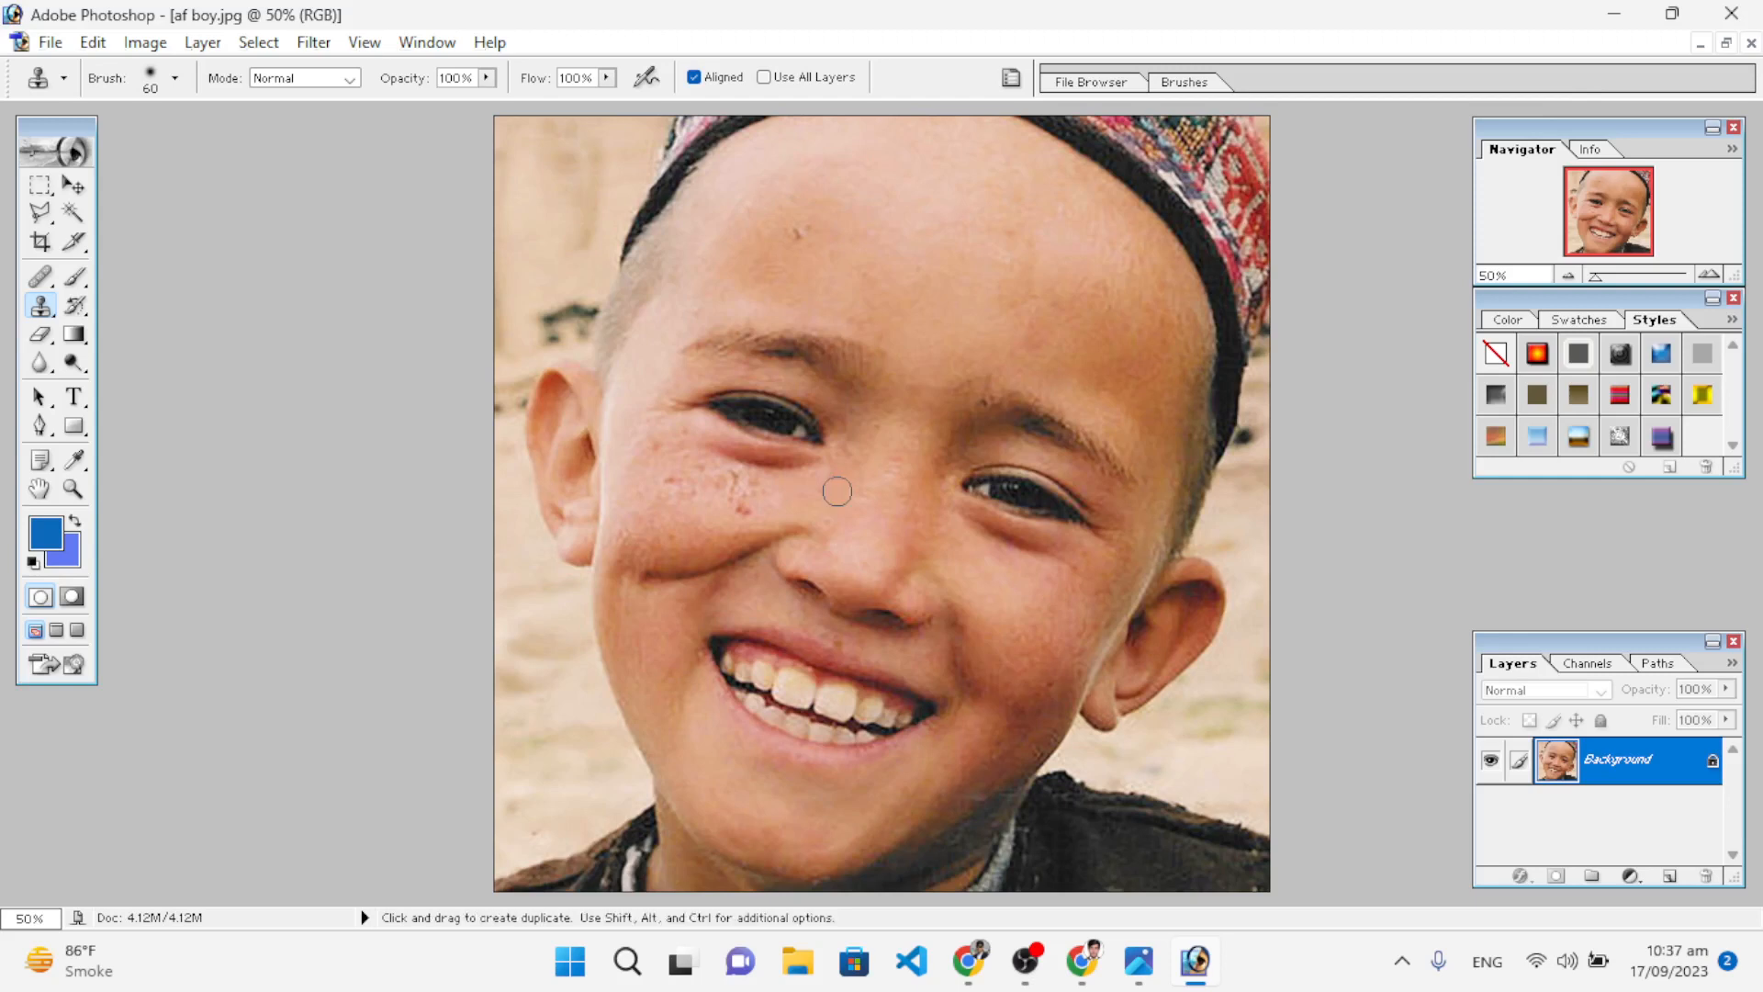
left_click(745, 511)
left_click_drag(759, 481, 729, 484)
left_click(795, 508, "alt")
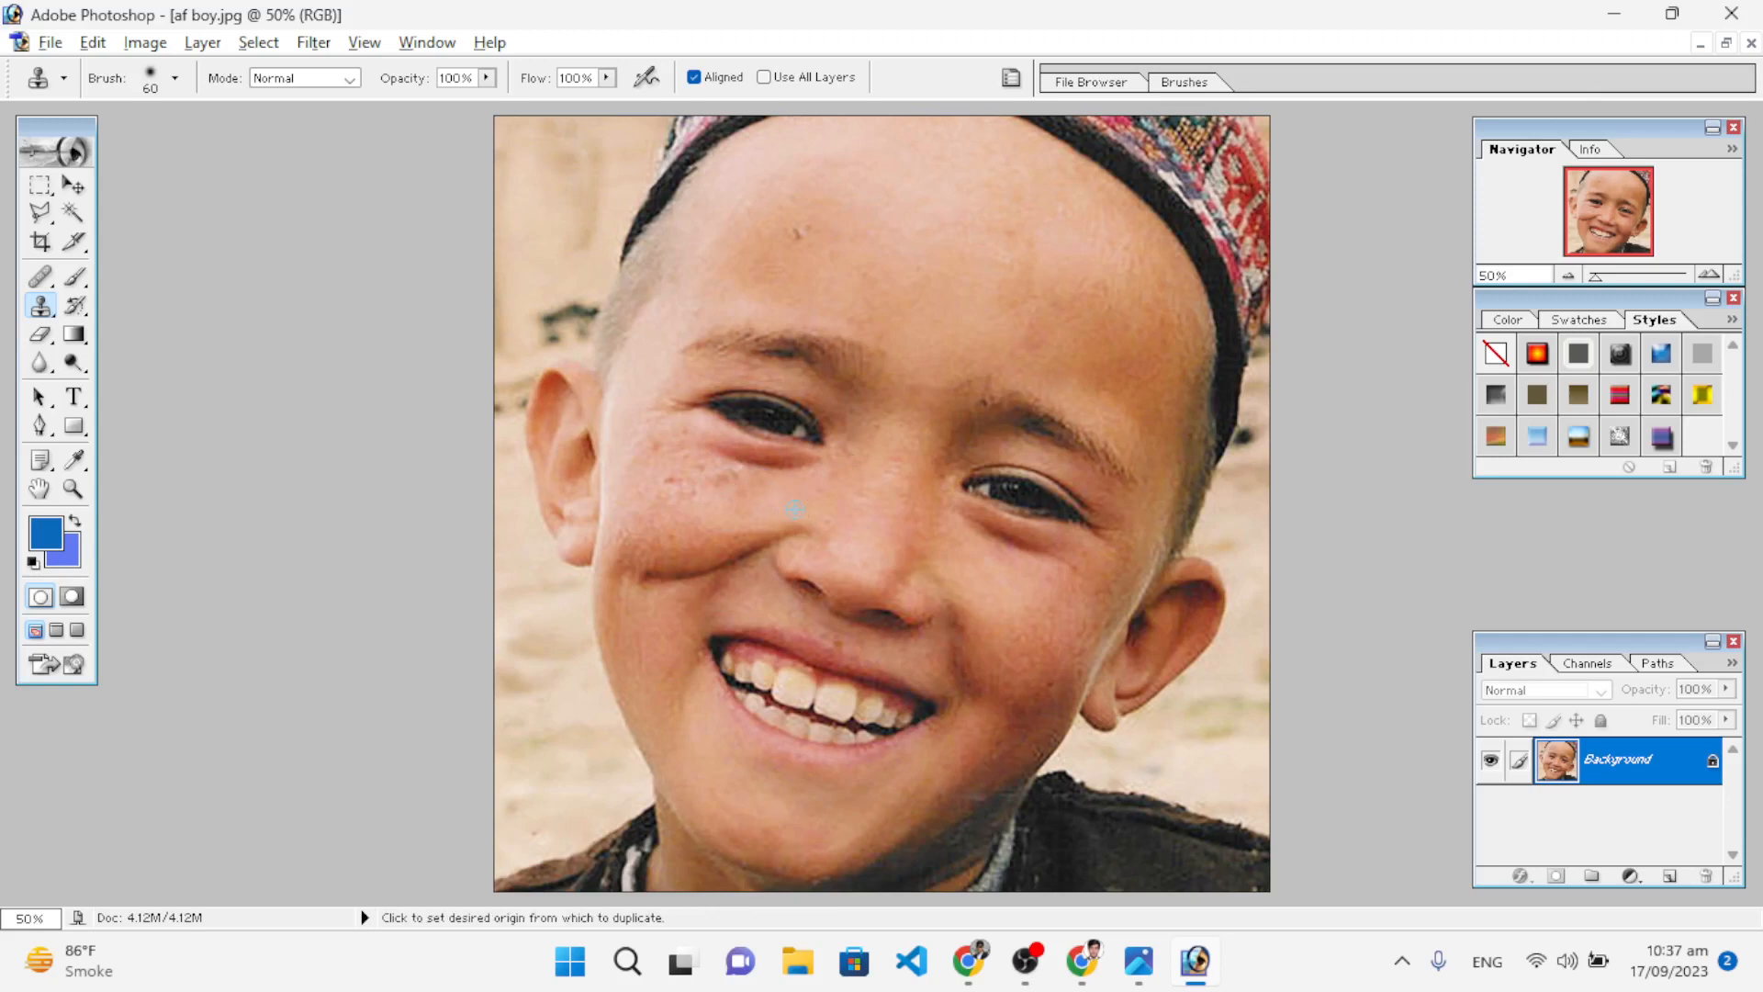
left_click(722, 491)
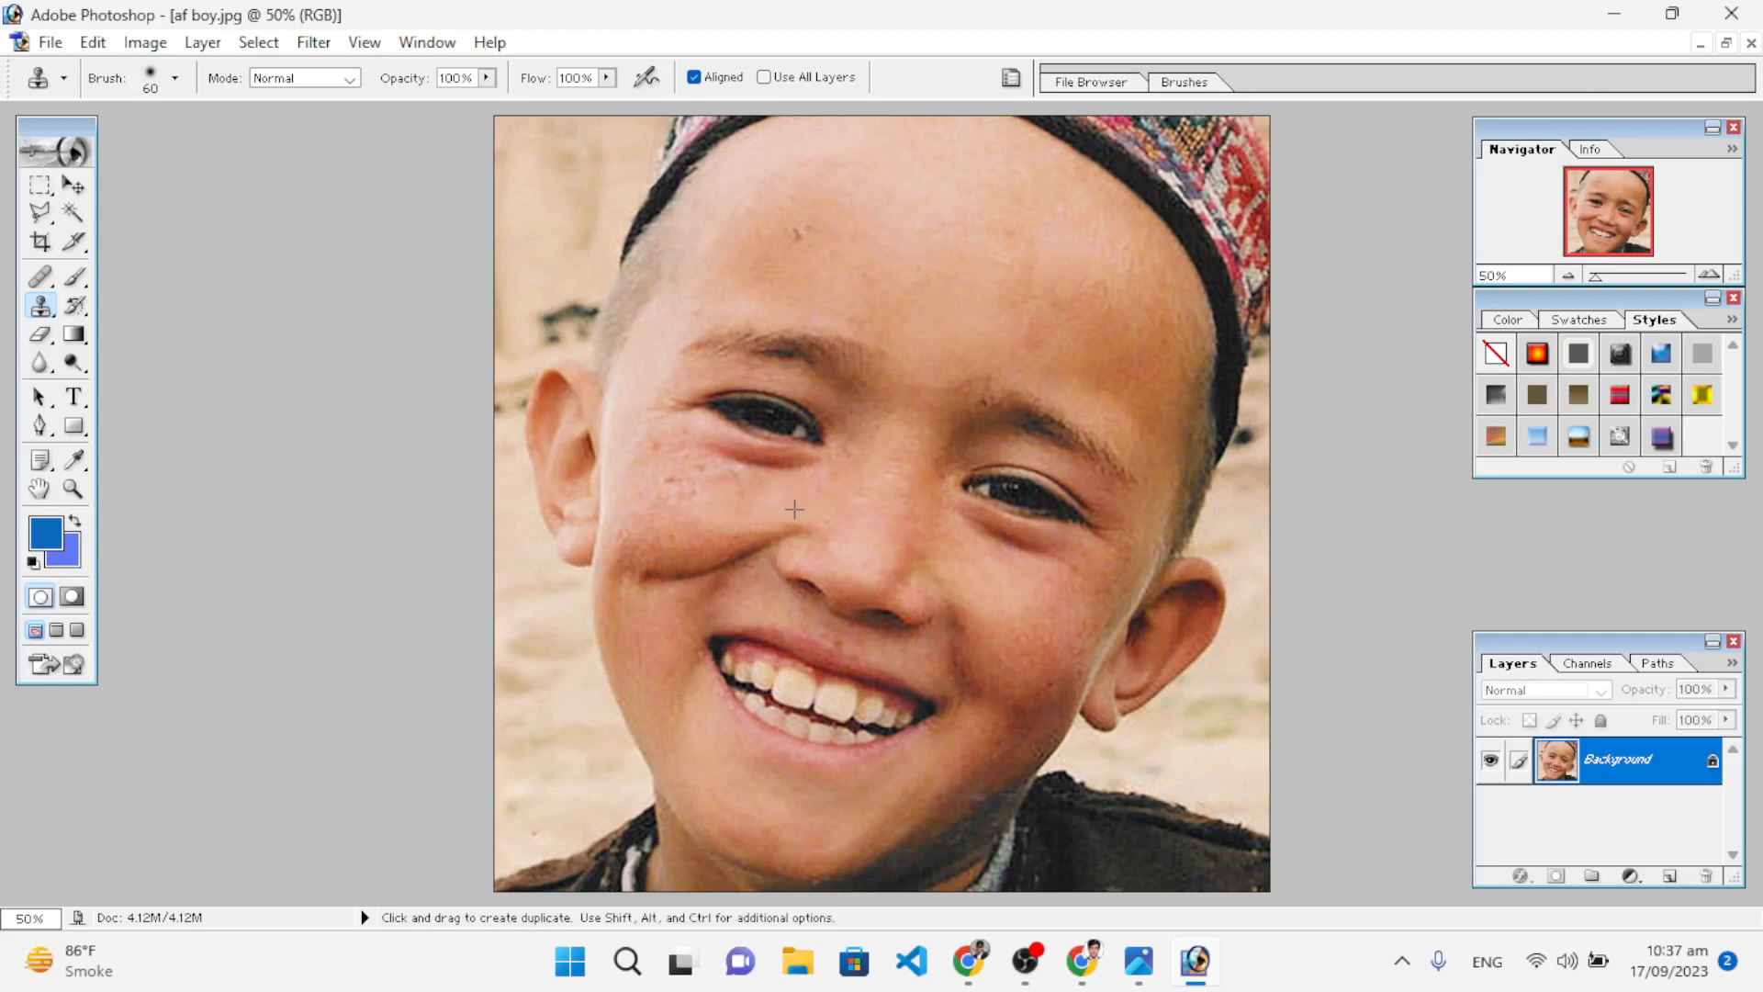
left_click(740, 496)
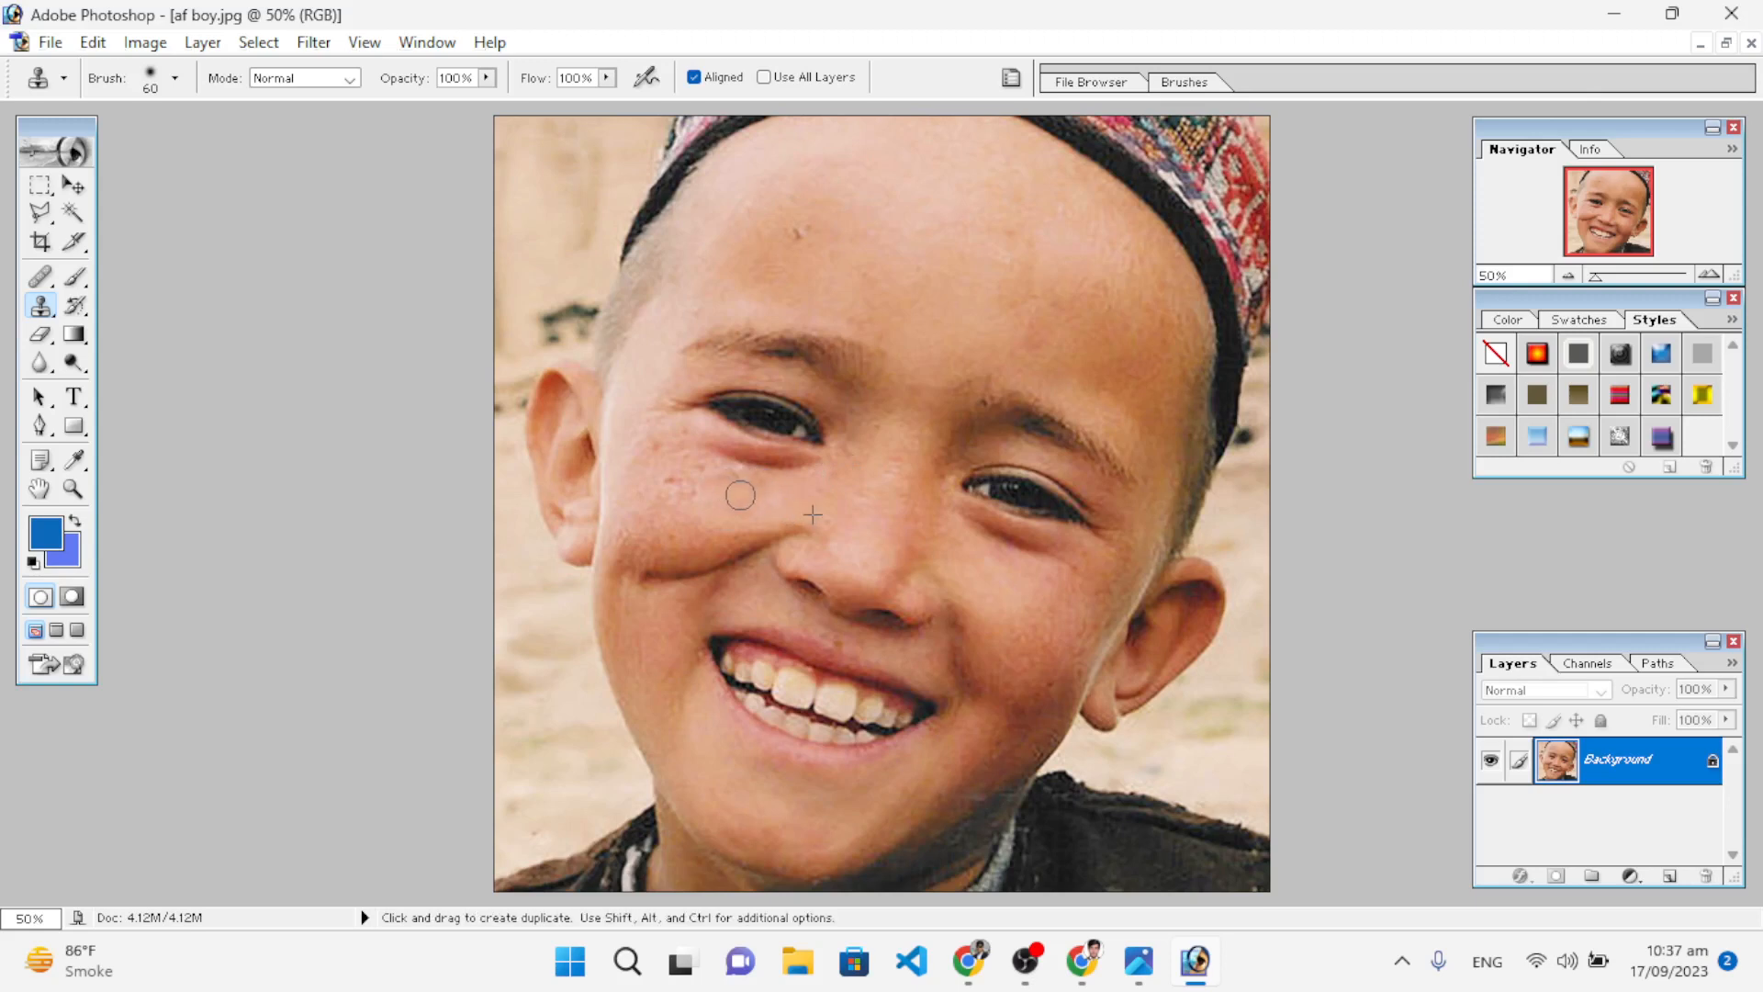
left_click(815, 505, "alt")
left_click(677, 482)
Step: Clone nearby clean forehead skin over the small dark spot on the boy's forehead
left_click(797, 233)
key("alt")
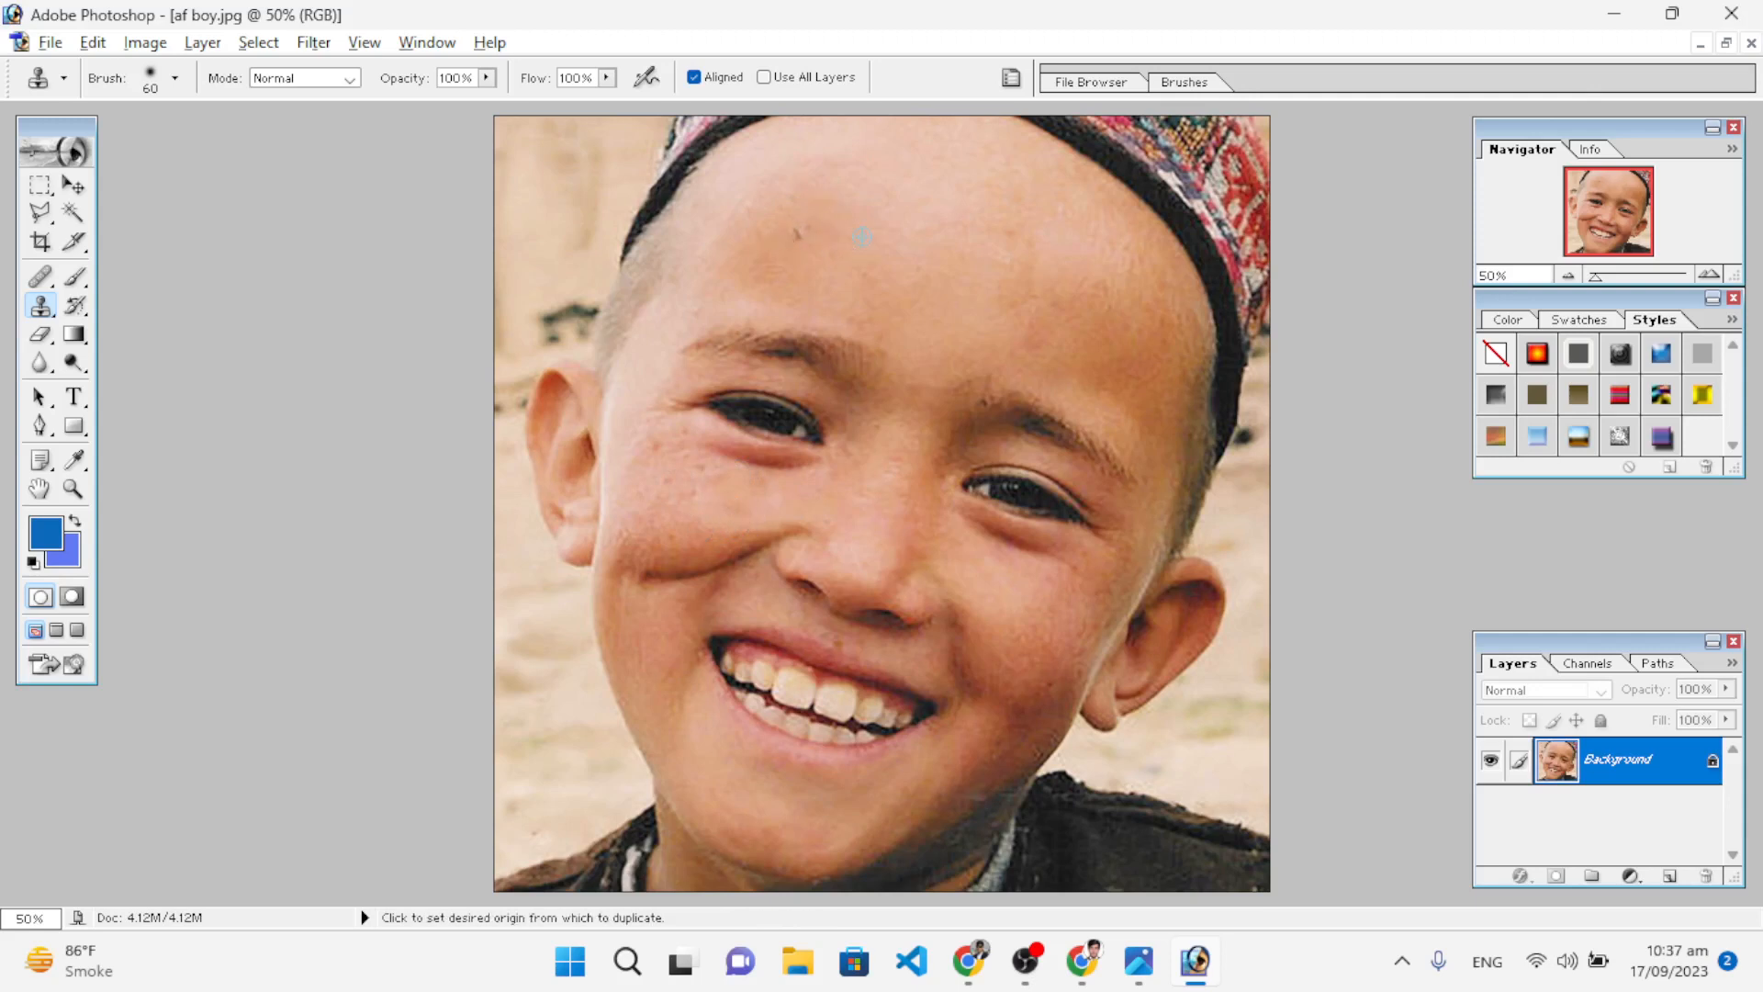
left_click(861, 237, "alt")
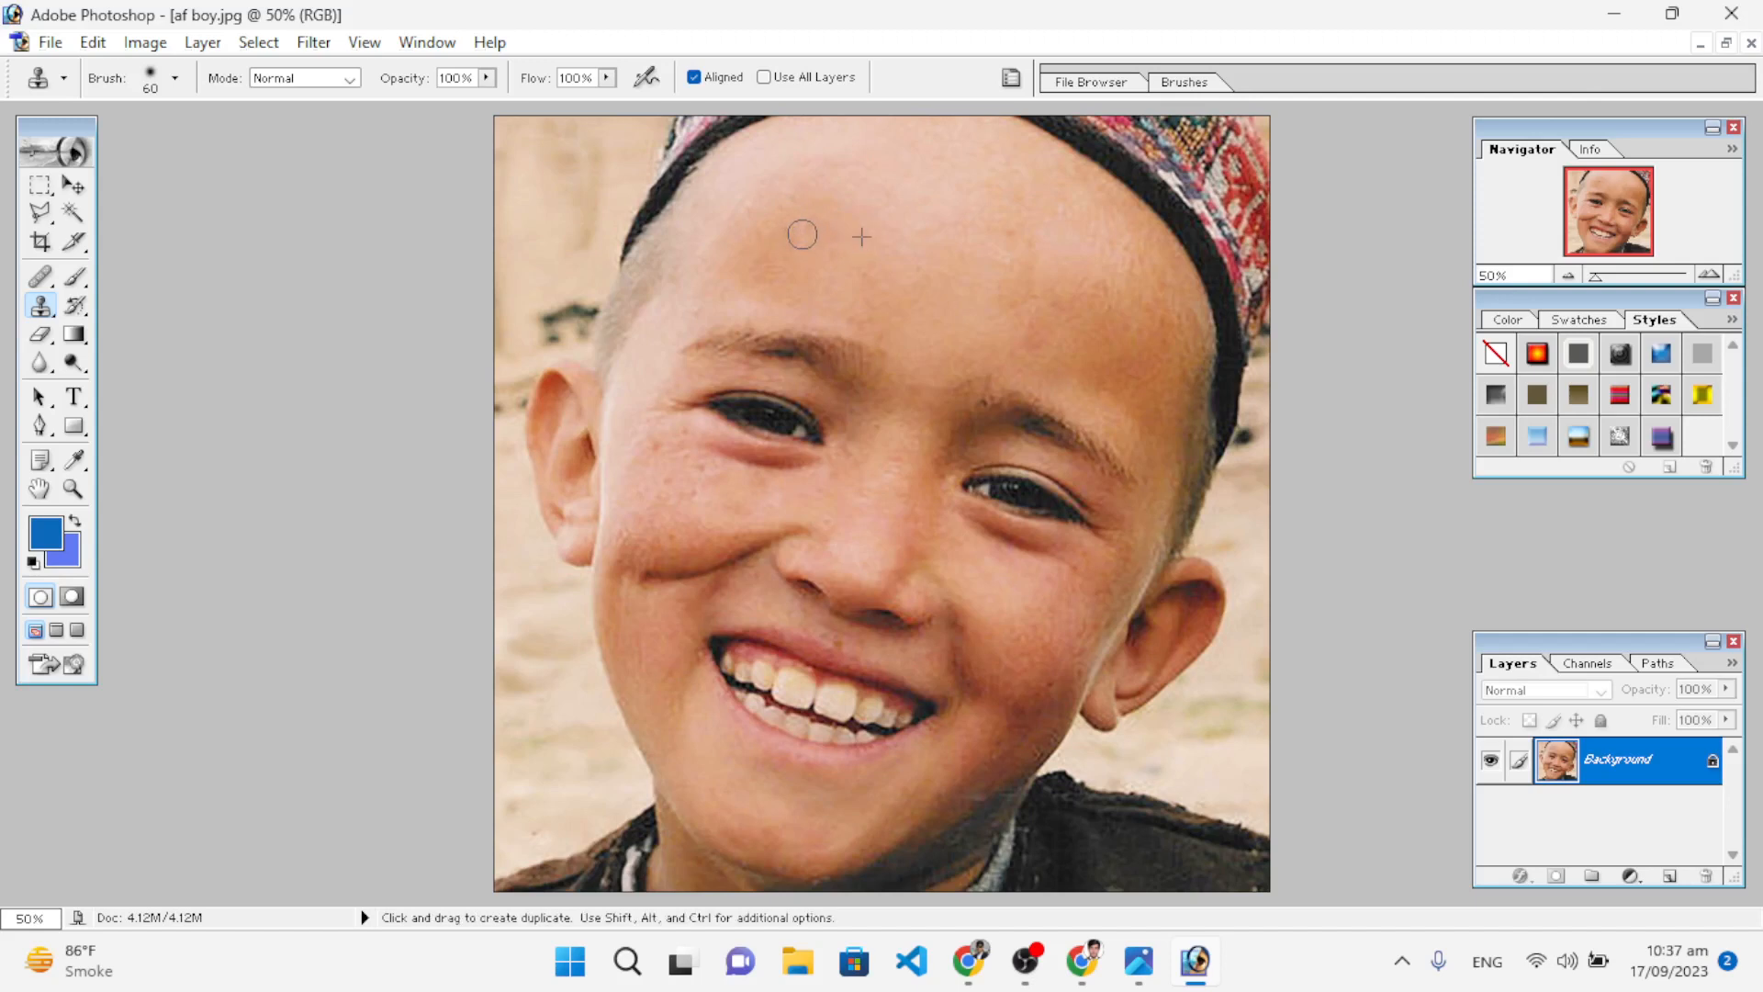
Step: Resample clean skin on the same cheek and clone it over the remaining faint marks near the ear
left_click(637, 479, "alt")
left_click(689, 521, "alt")
left_click(670, 480)
left_click(698, 461)
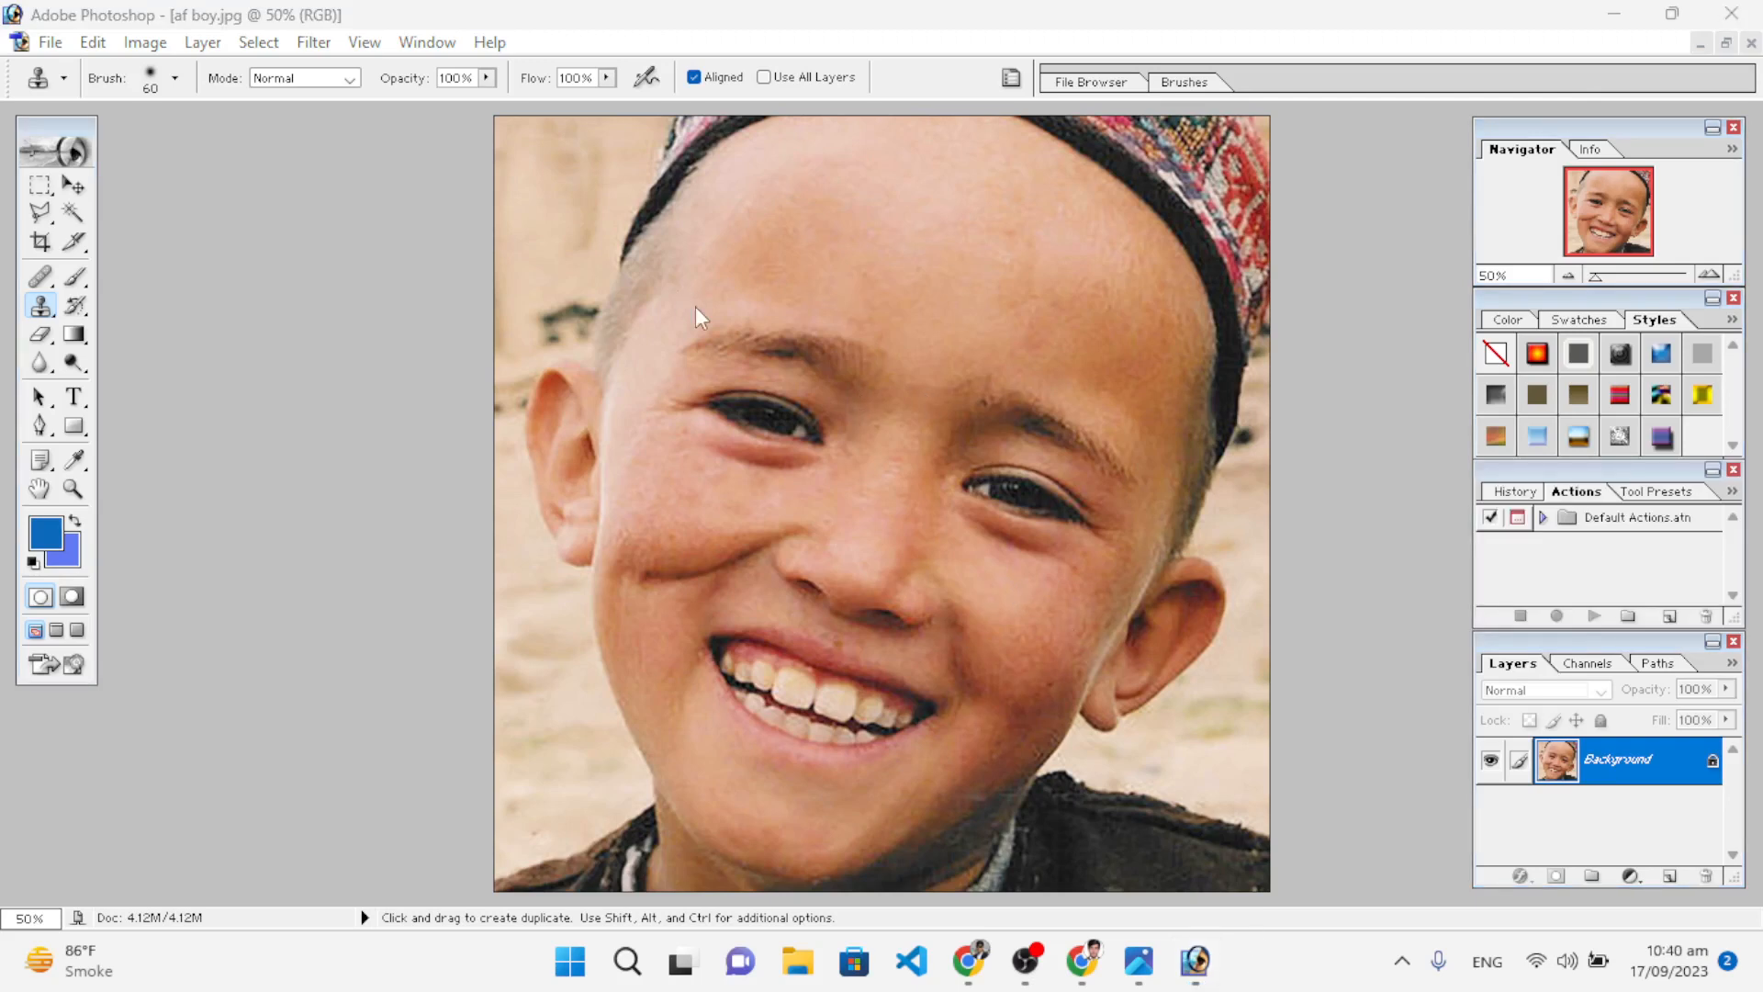
Step: Open the Replace Color adjustment and move its dialog clear of the boy's face
left_click(145, 42)
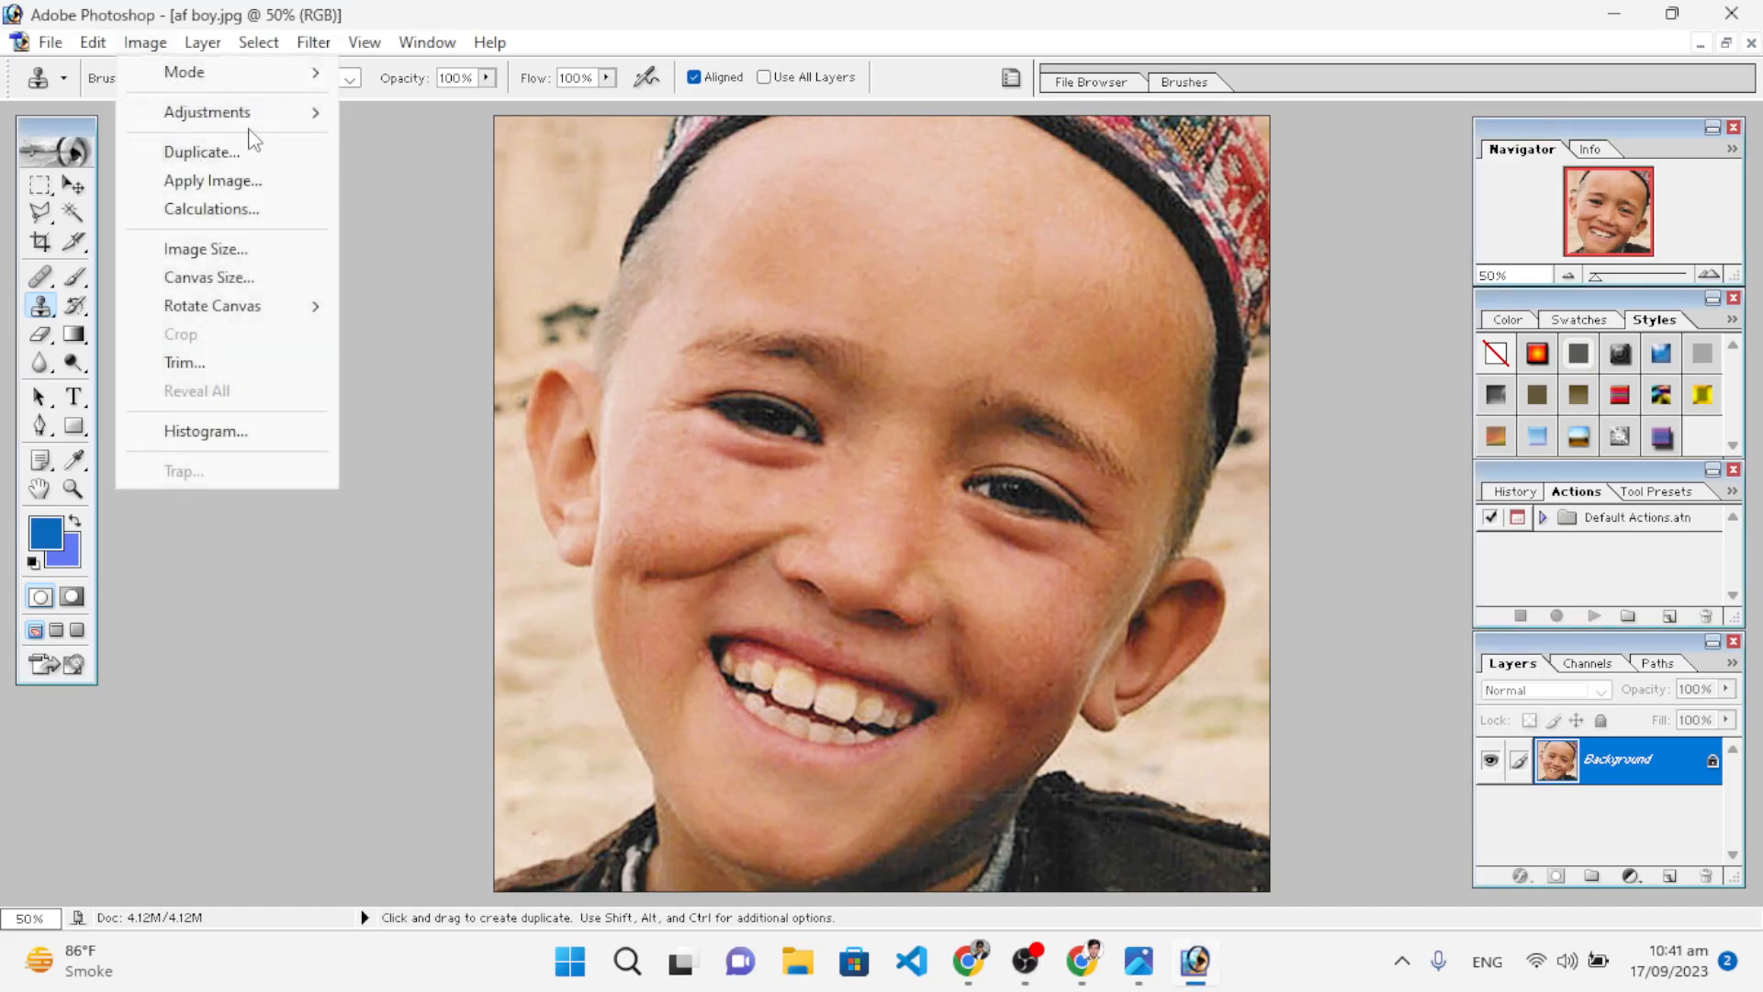
mouse_move(280, 123)
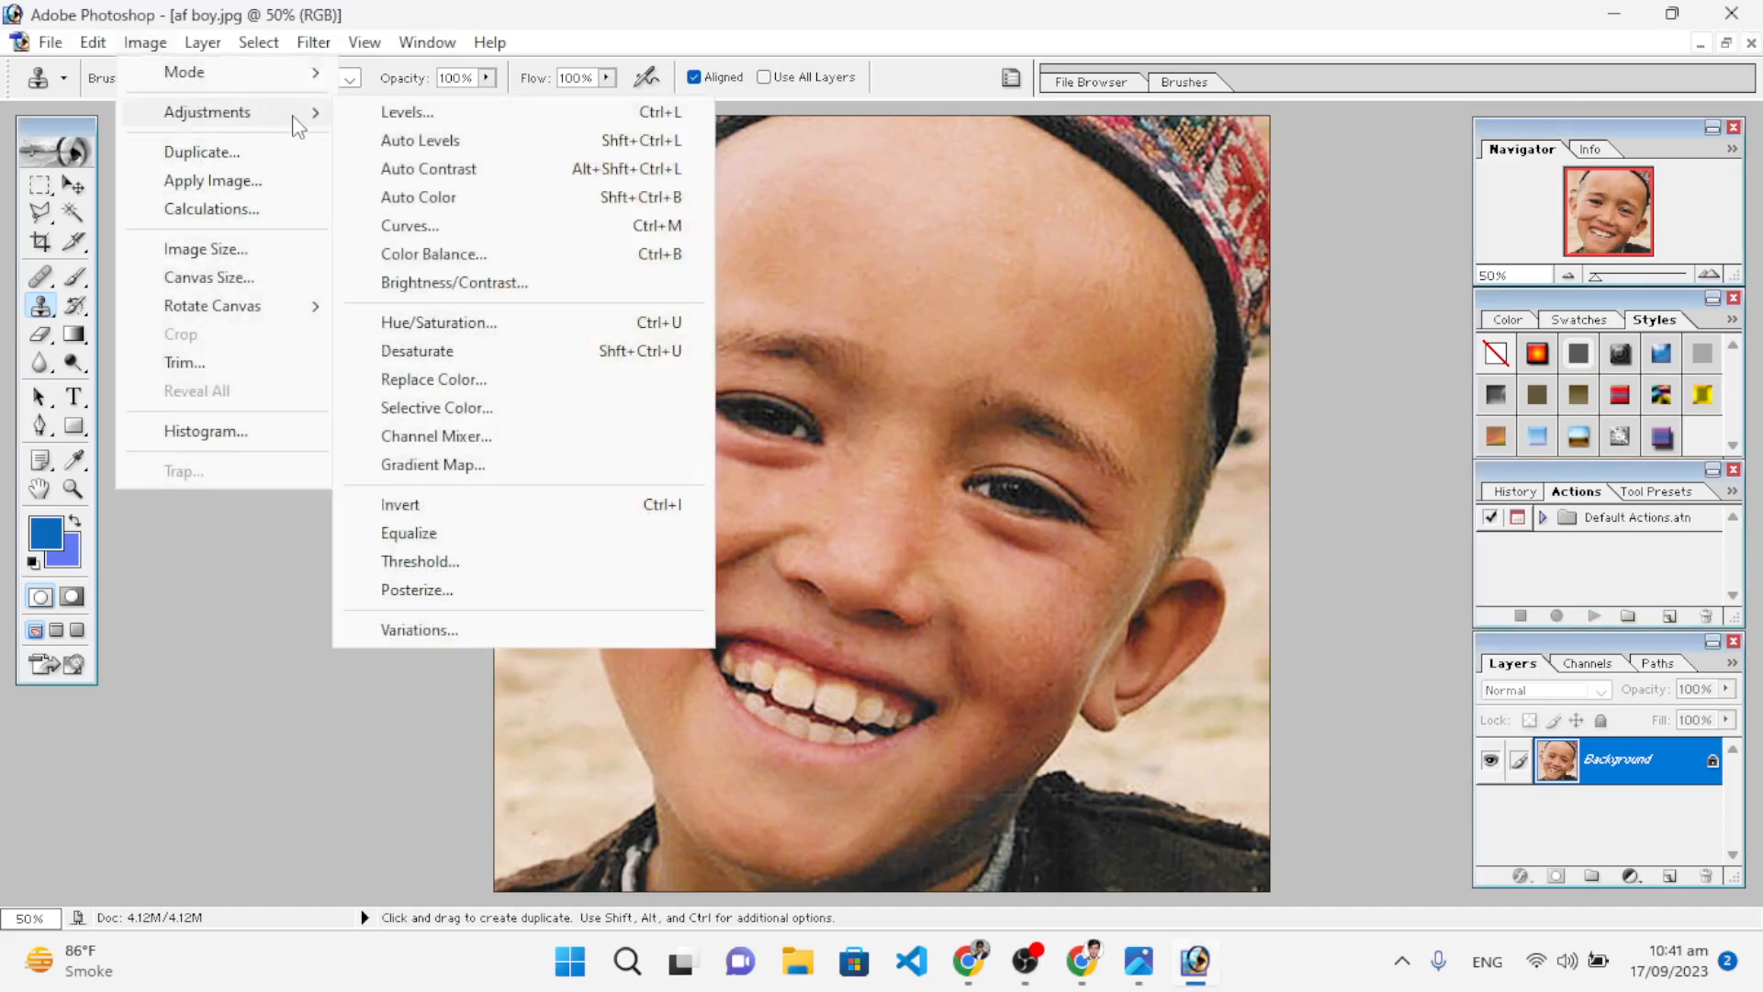
left_click(449, 384)
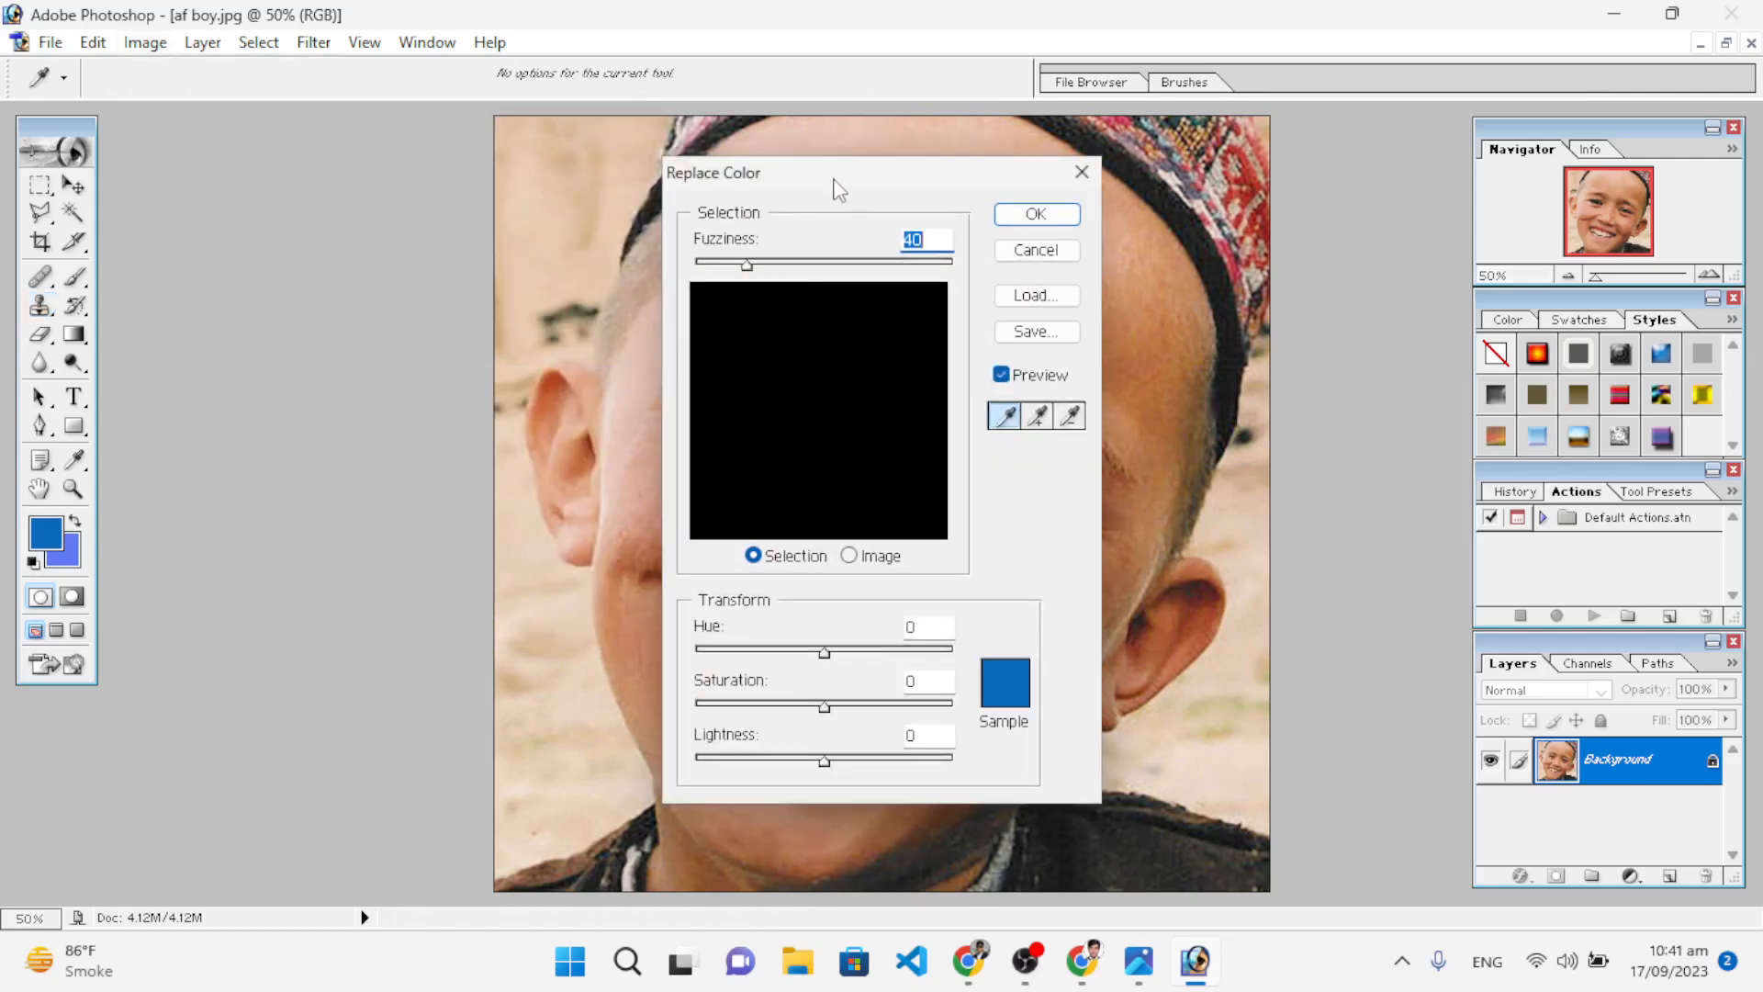
left_click_drag(826, 189, 1364, 210)
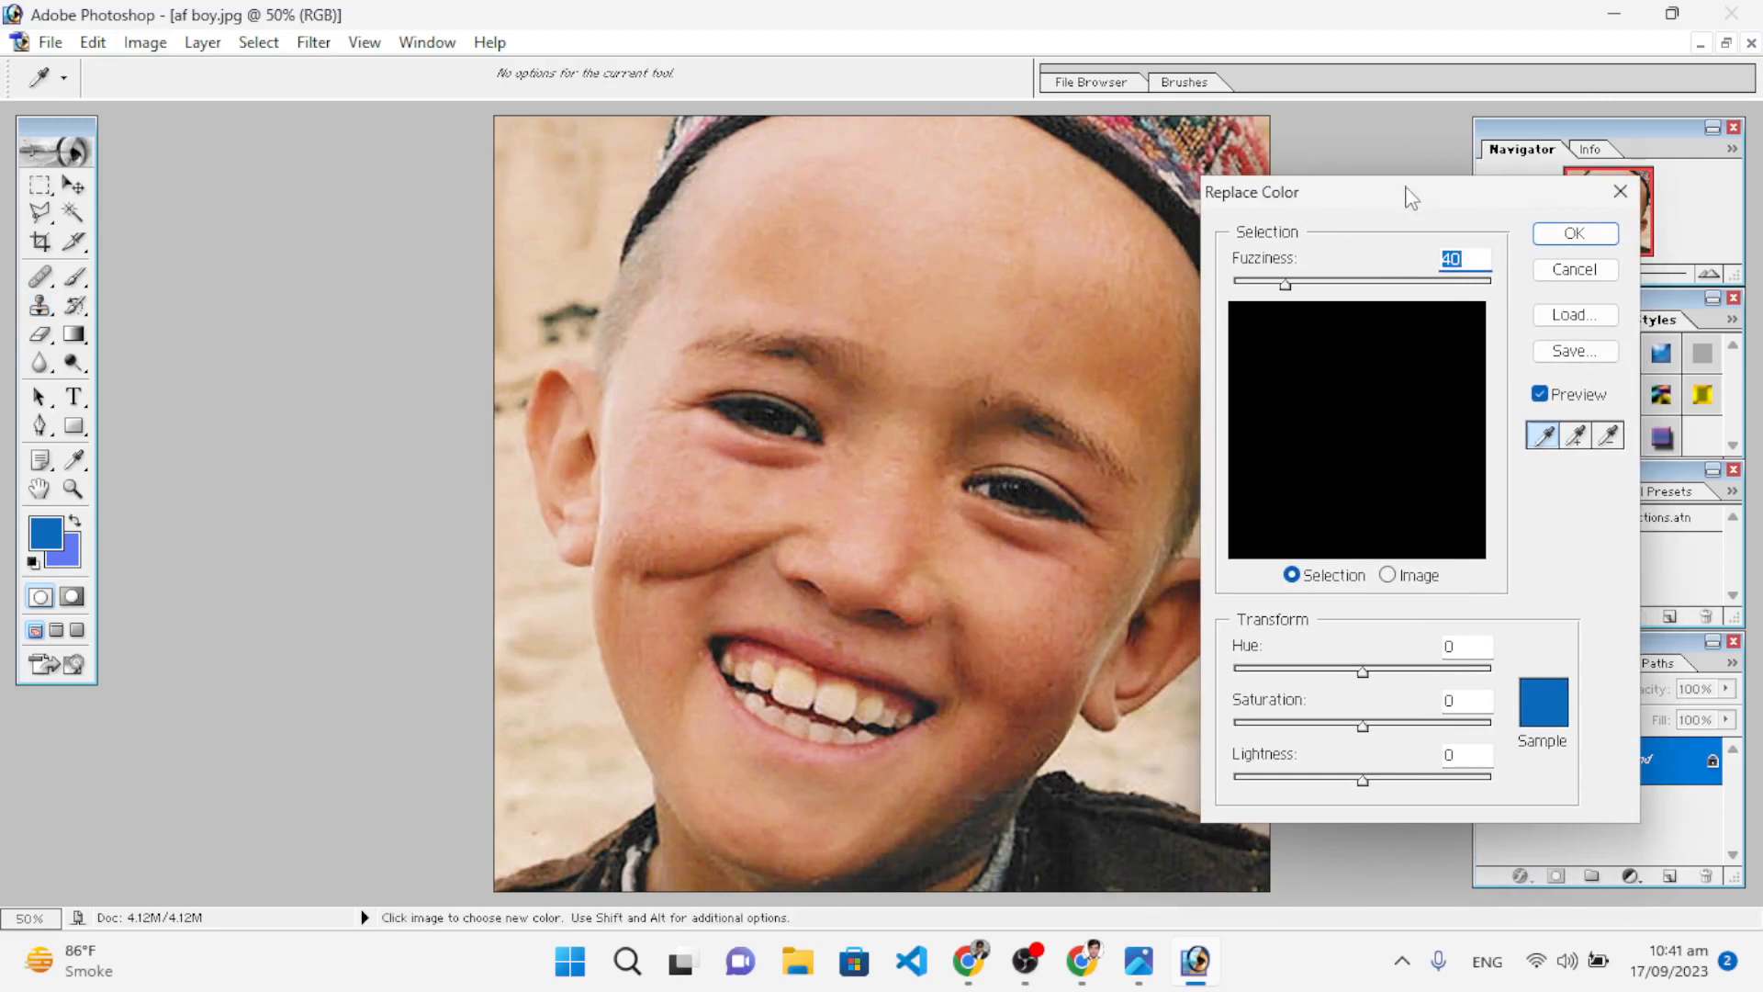
left_click_drag(1411, 208, 1500, 242)
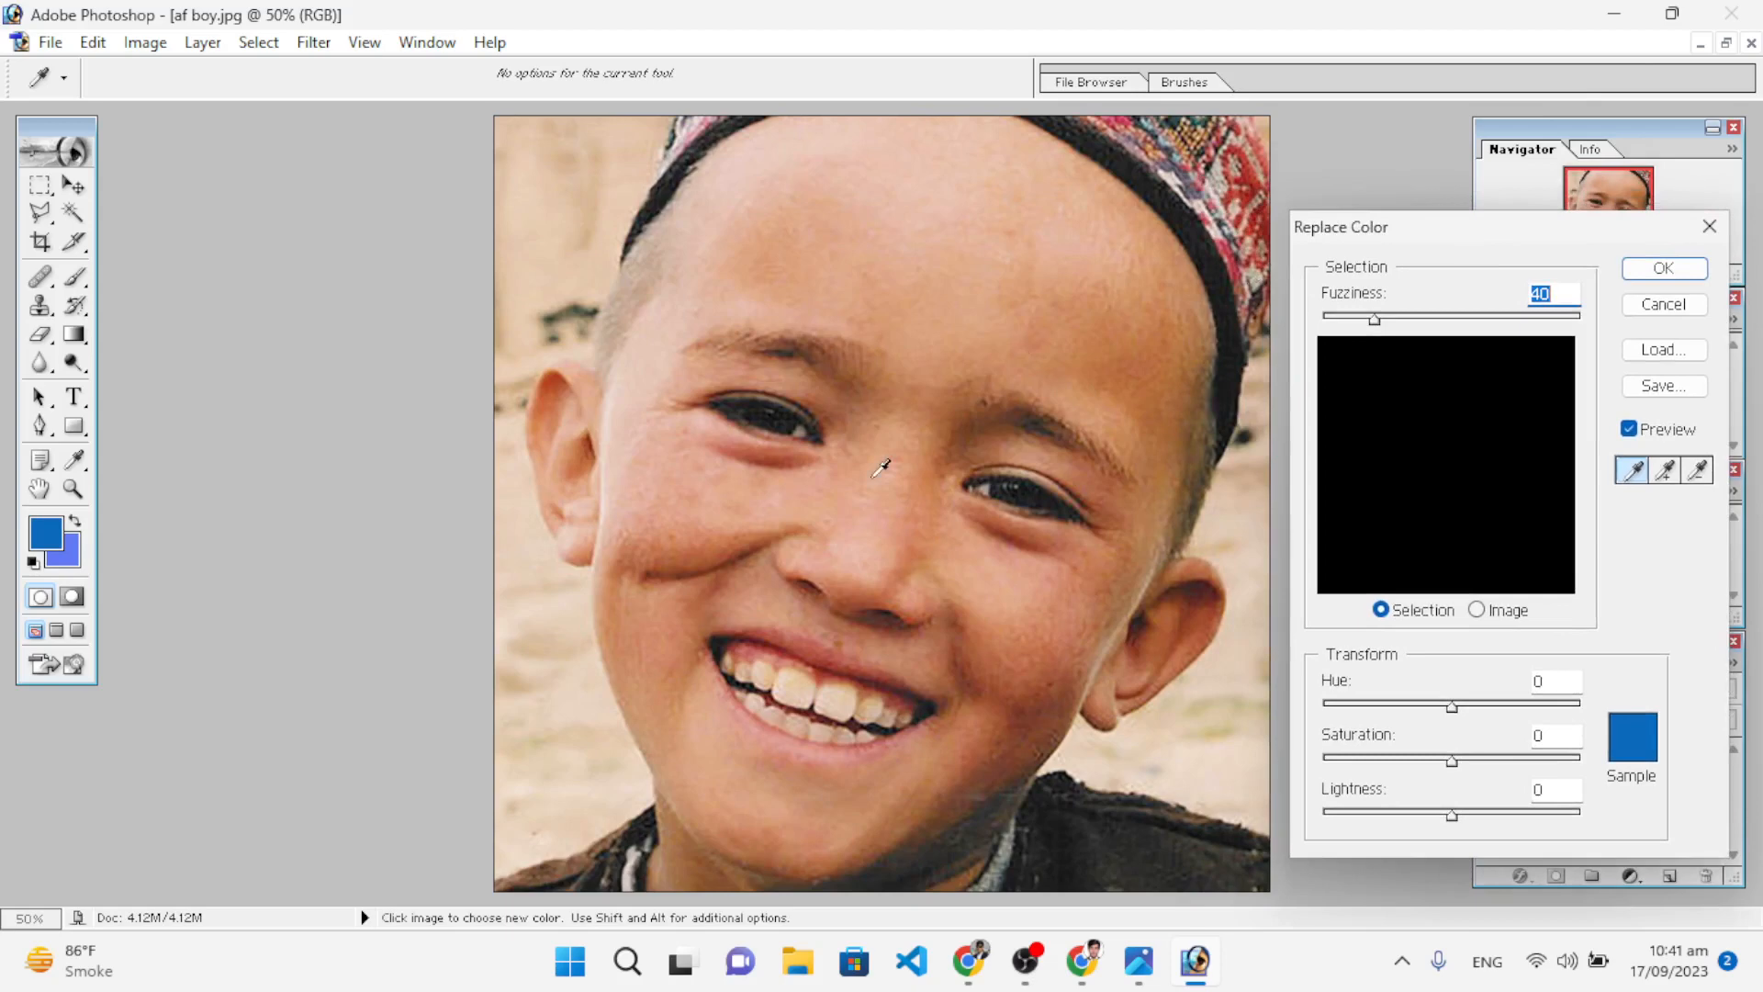
Step: Show the image in the Replace Color preview and add the skin tone on the jaw beside the boy's mouth to the sampled colors
key("ctrl+plus")
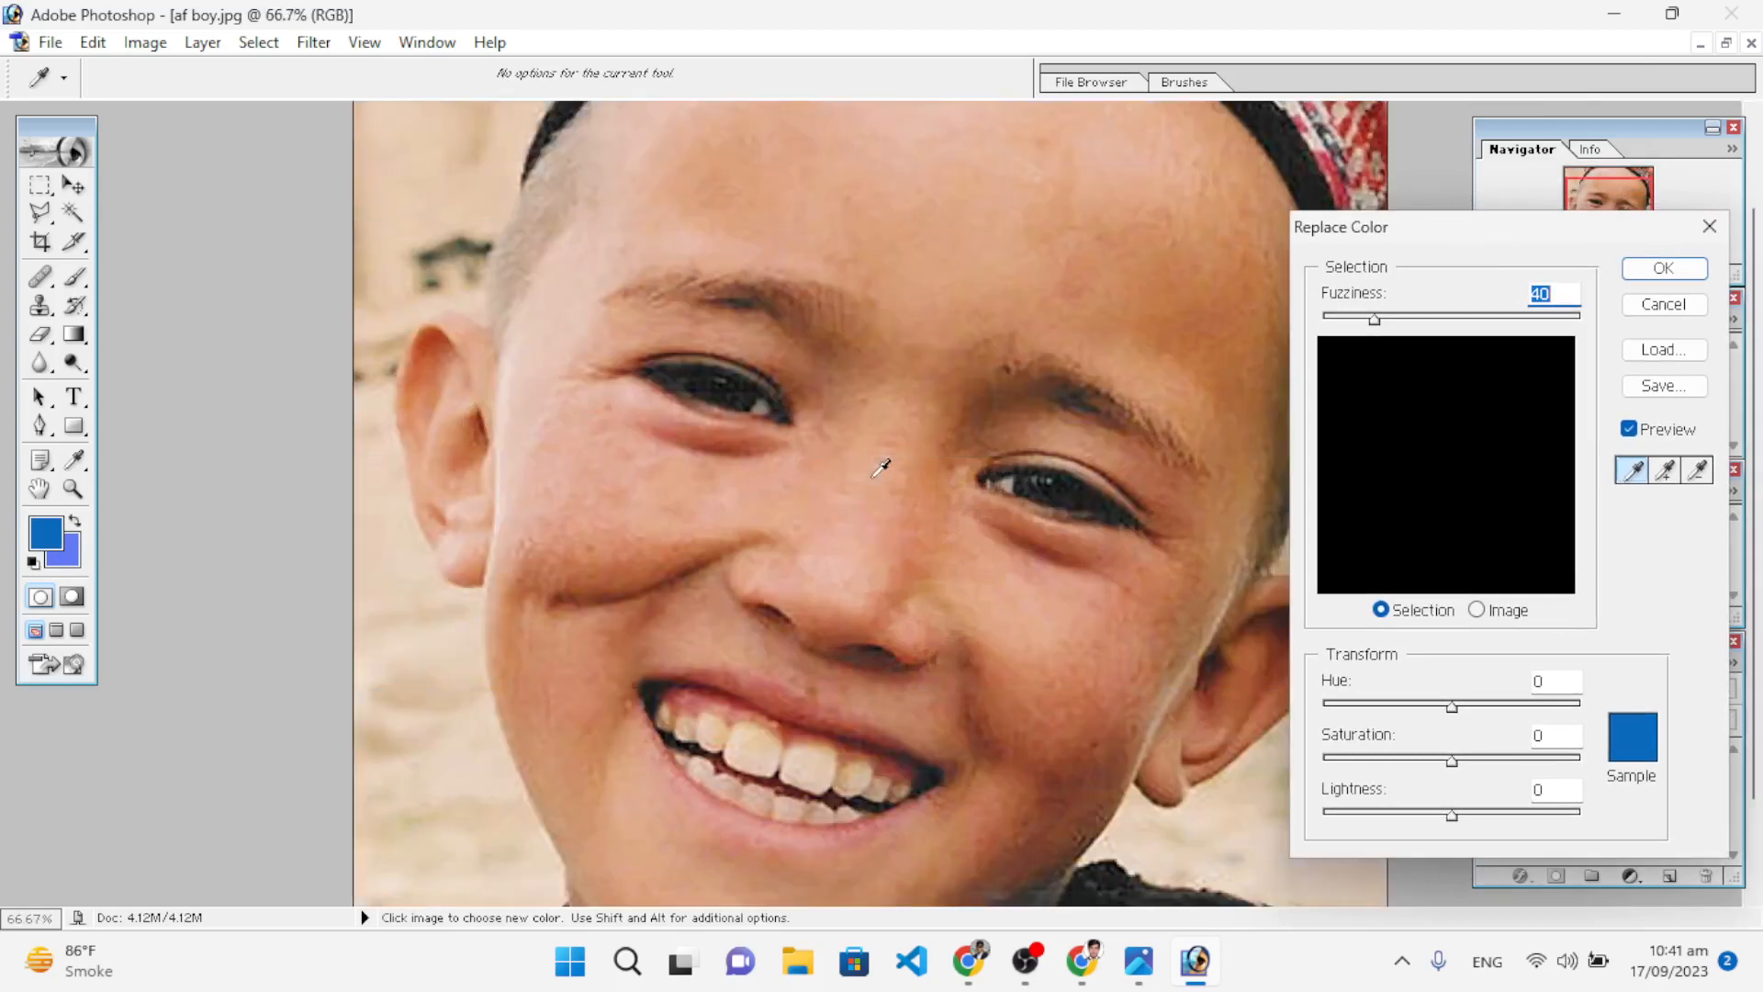
key("ctrl+minus")
key("ctrl+minus")
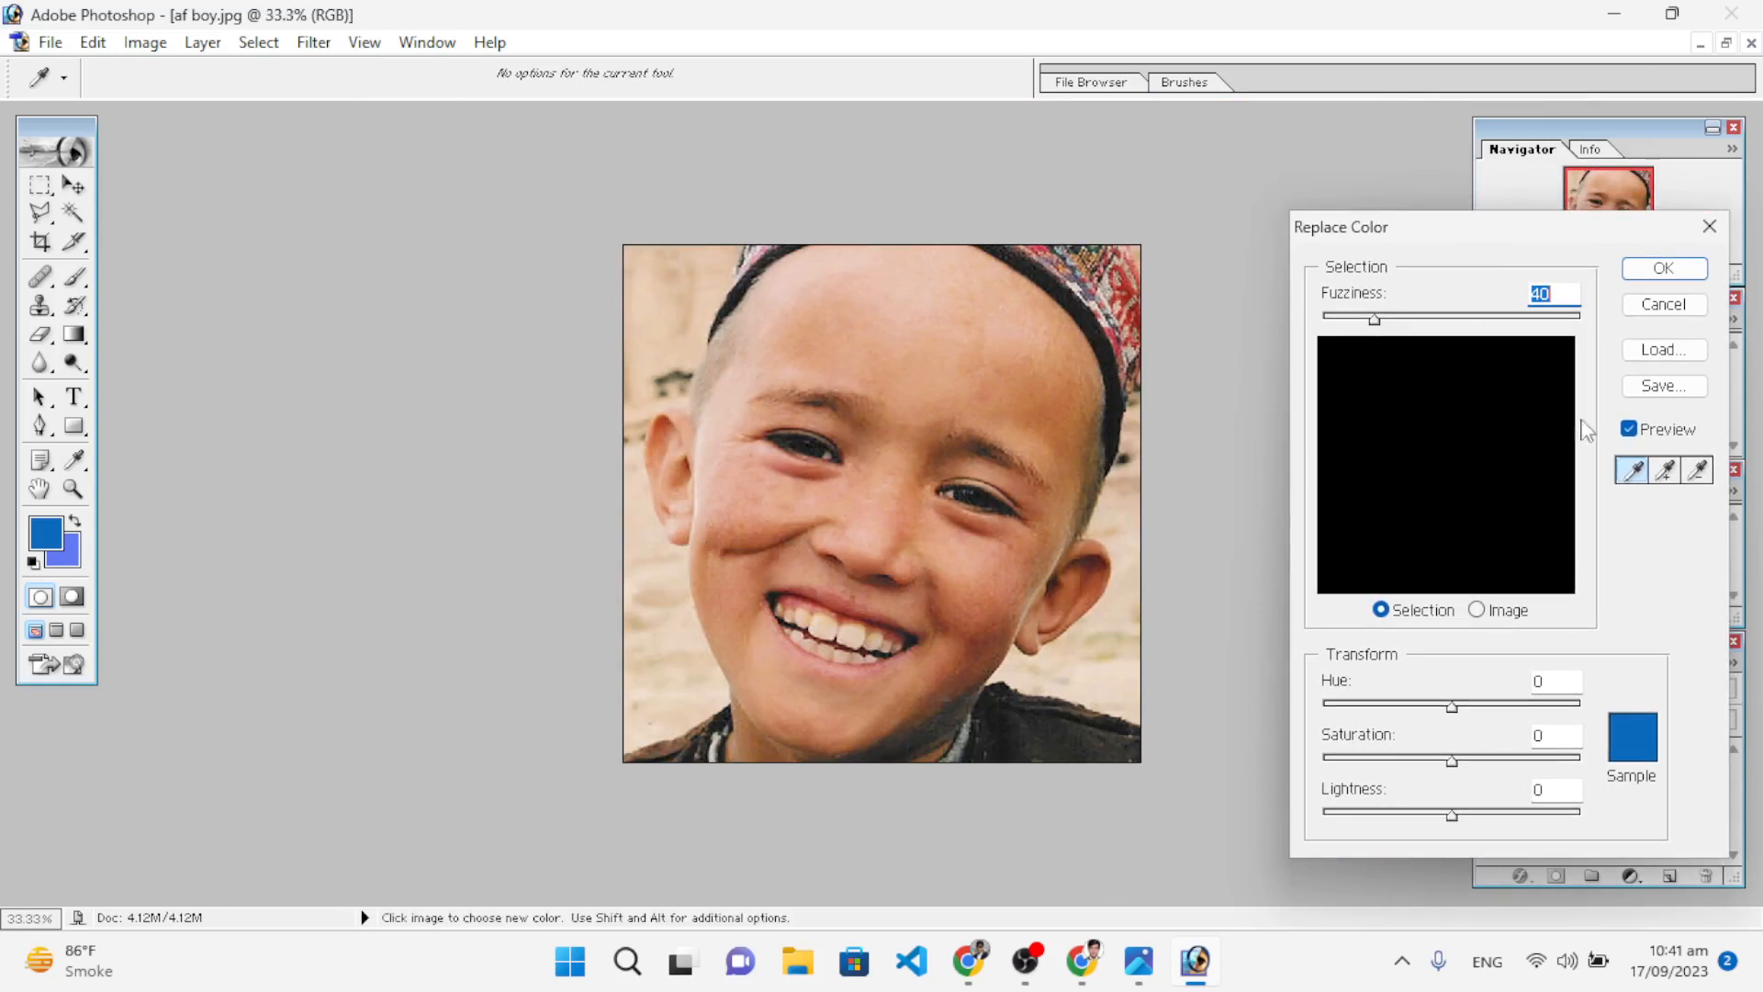
left_click(1630, 429)
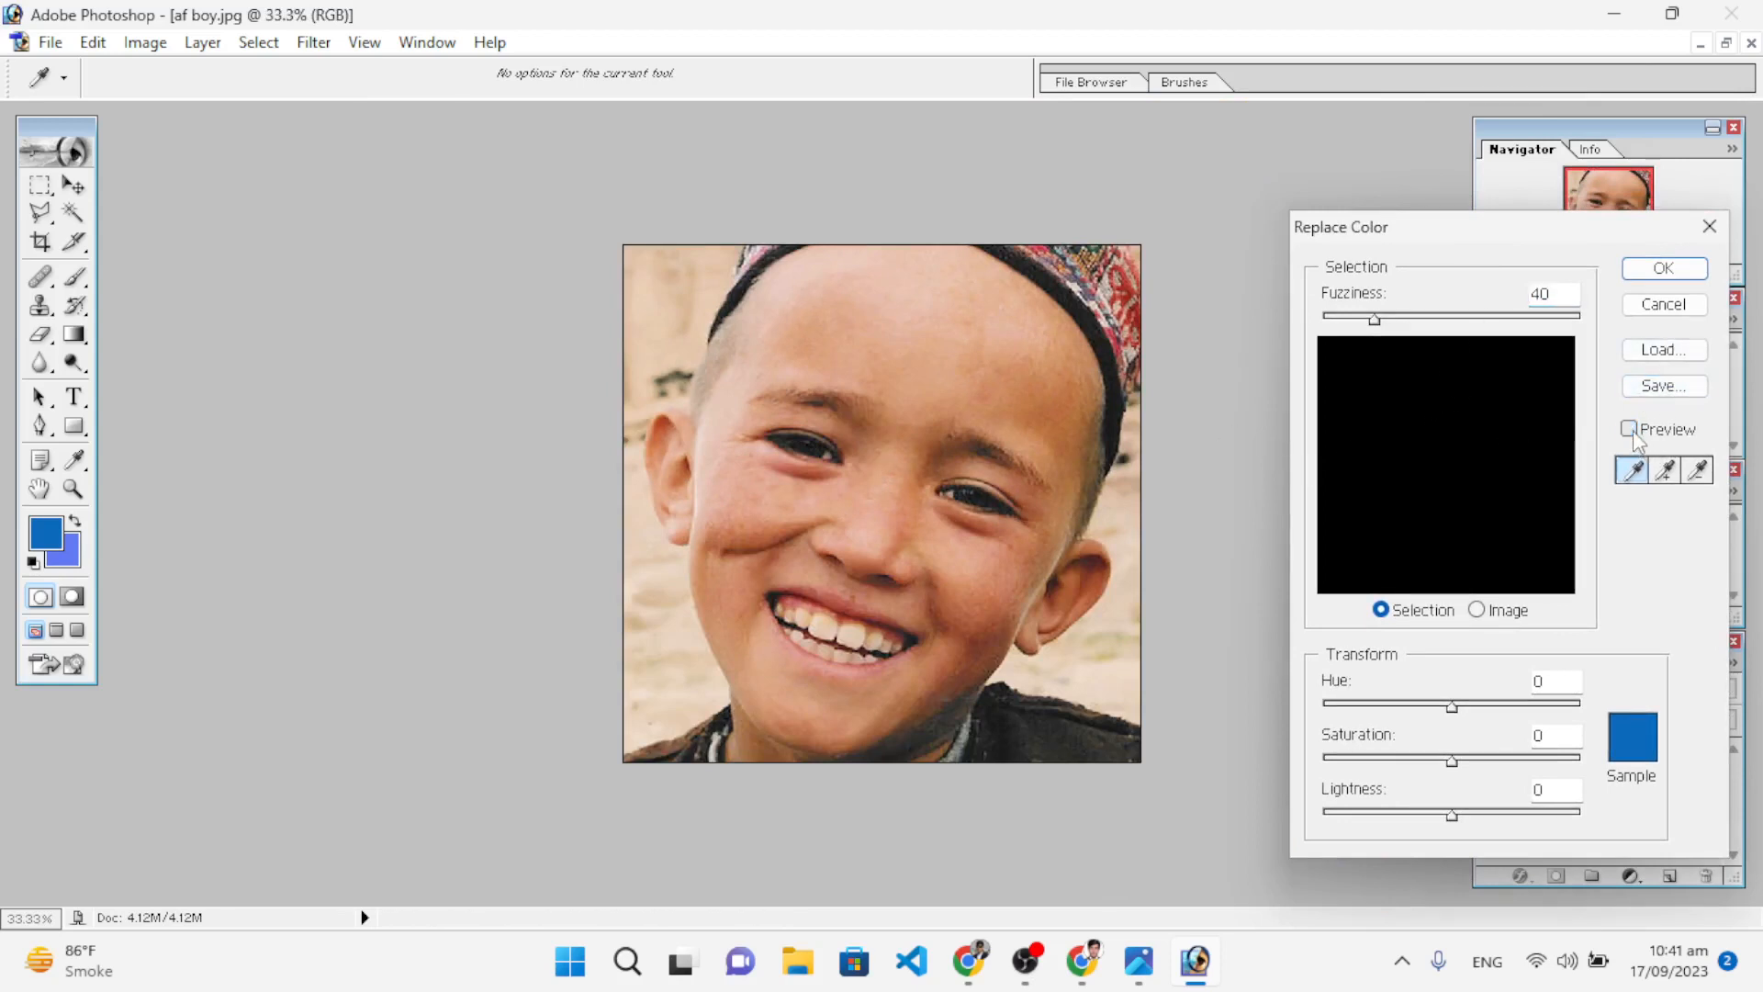
left_click(1630, 430)
left_click(1476, 611)
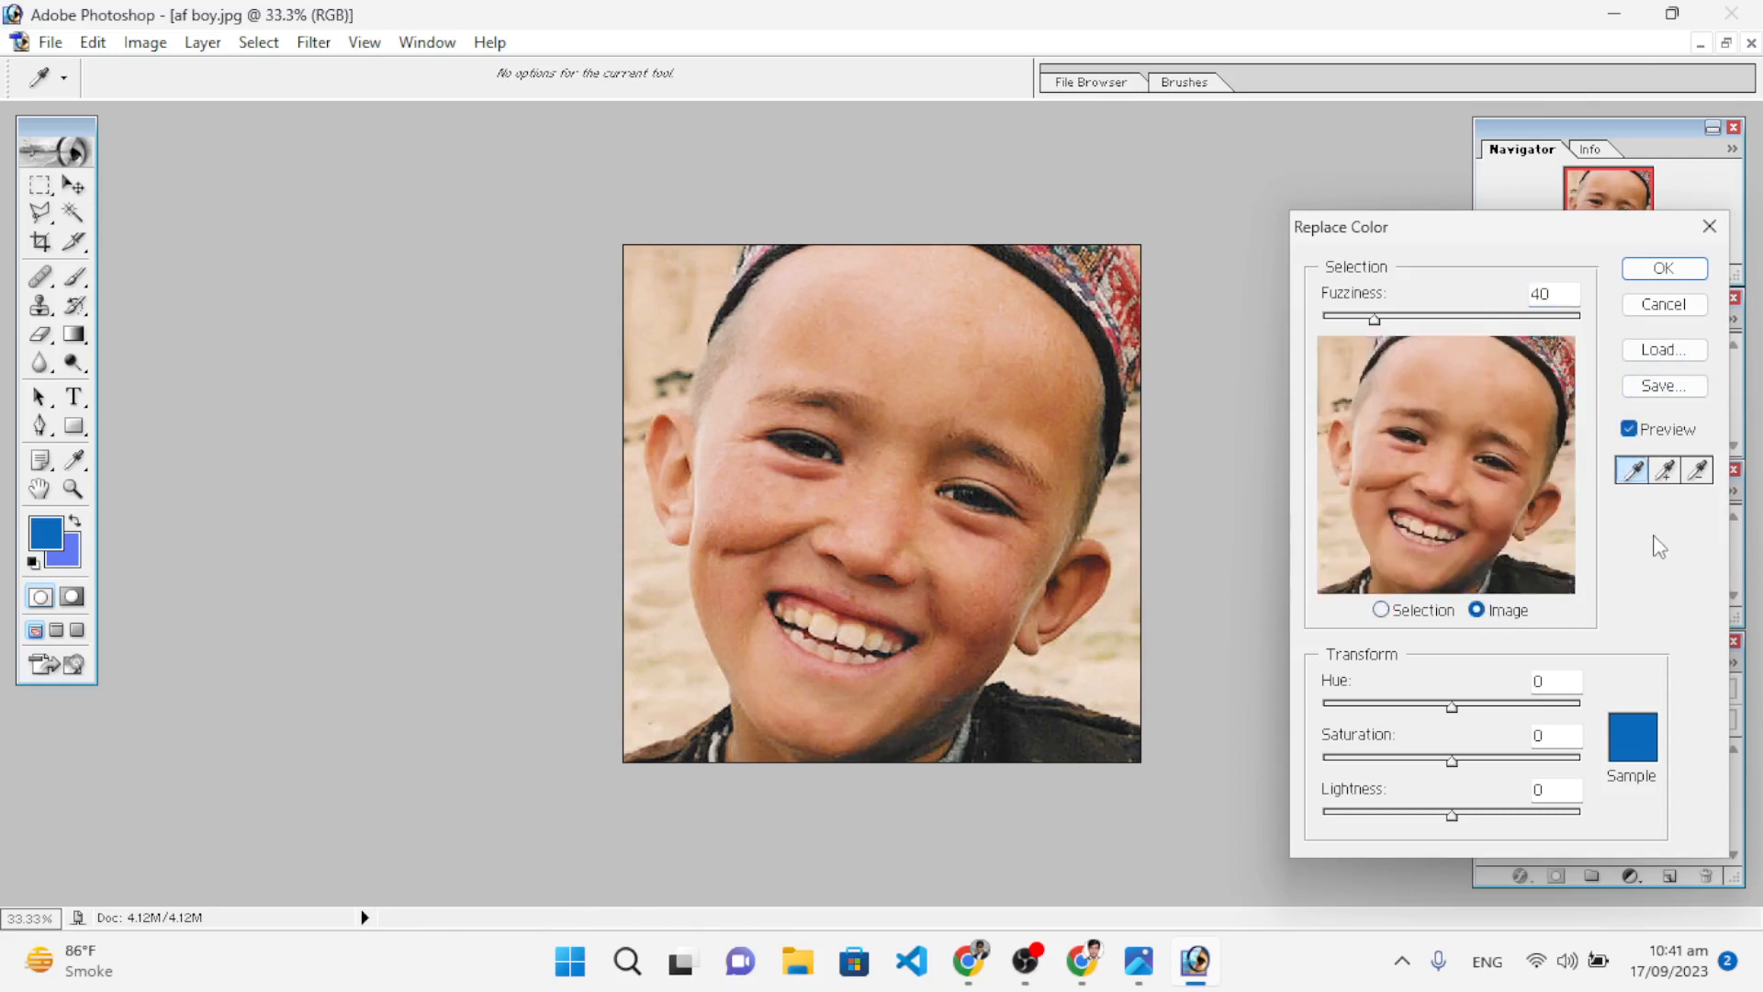
left_click(1667, 472)
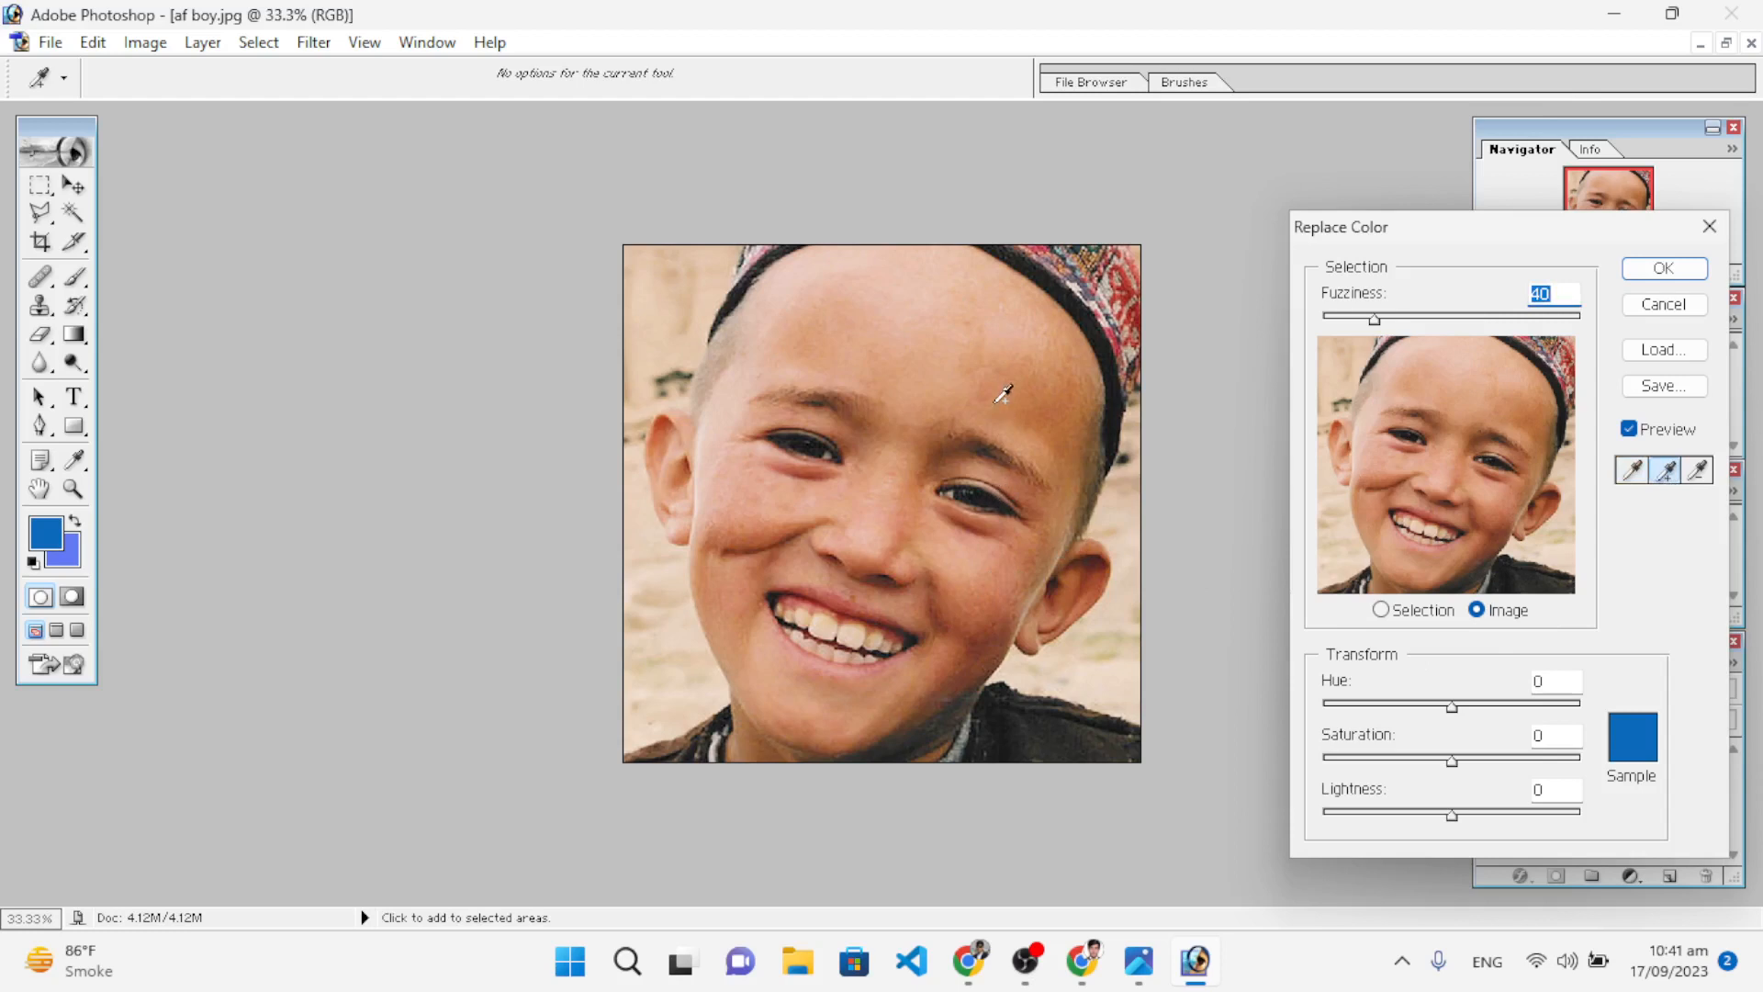
left_click(782, 678)
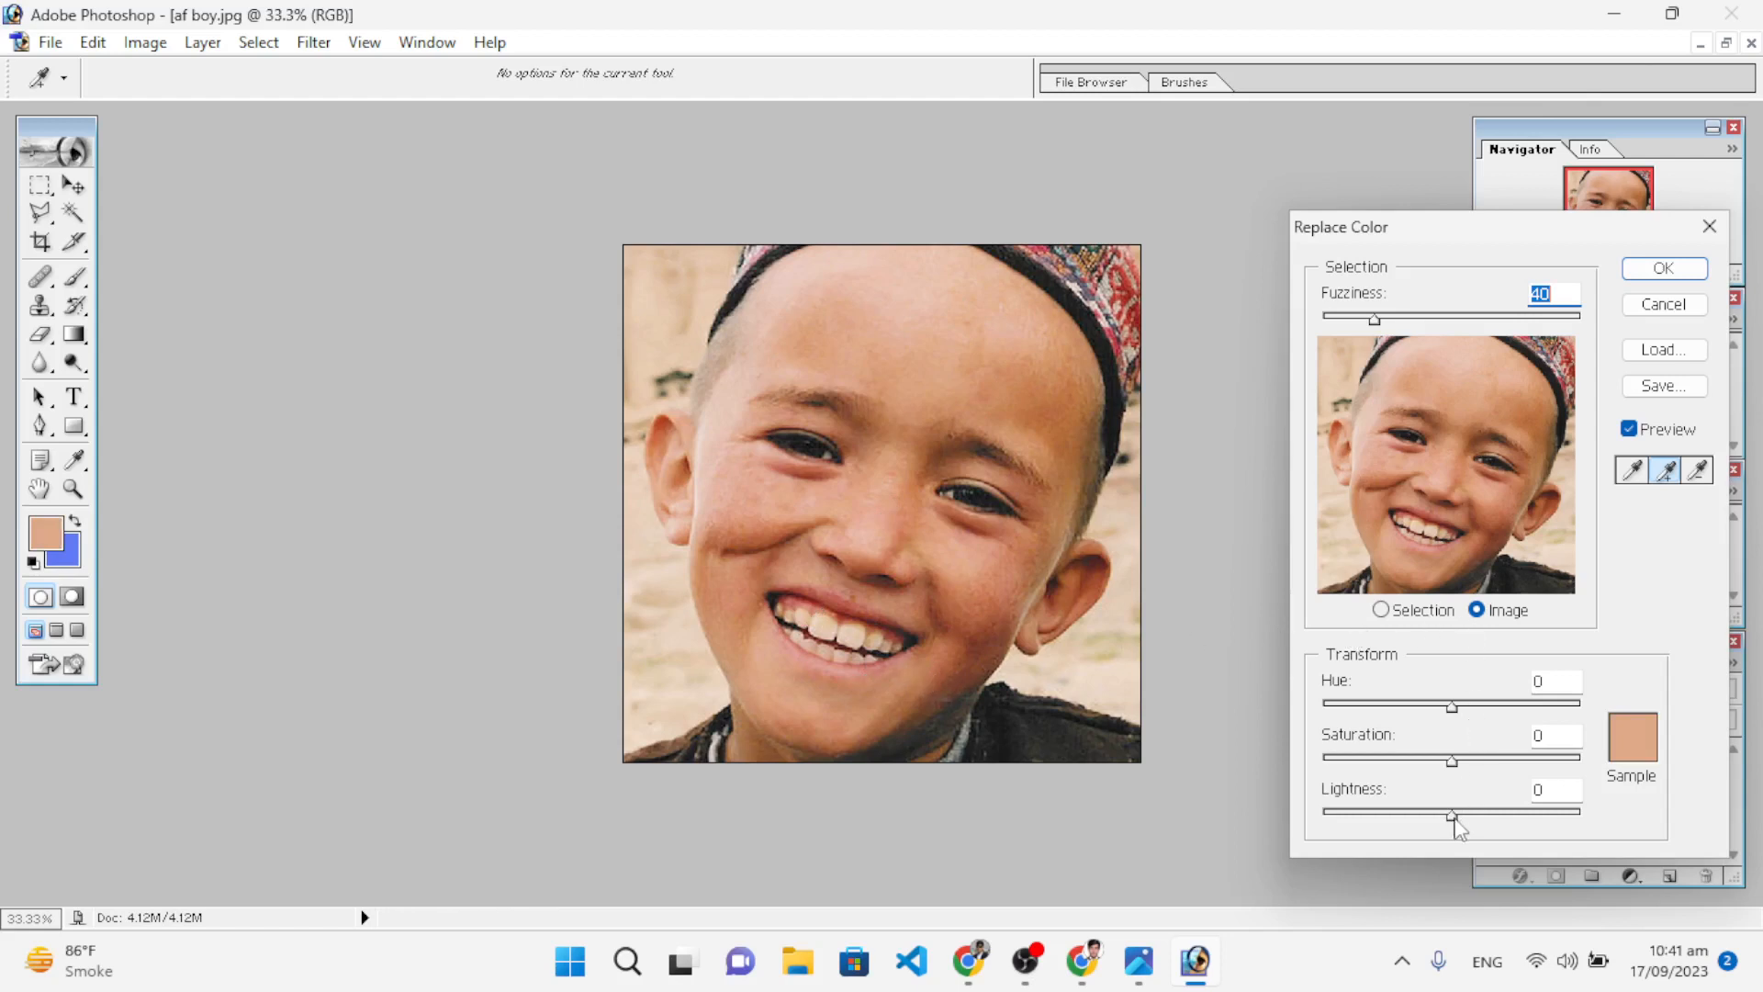
Step: Apply Replace Color to the sampled skin with lightness +10, fuzziness 198 and hue +2
left_click_drag(1452, 814, 1466, 815)
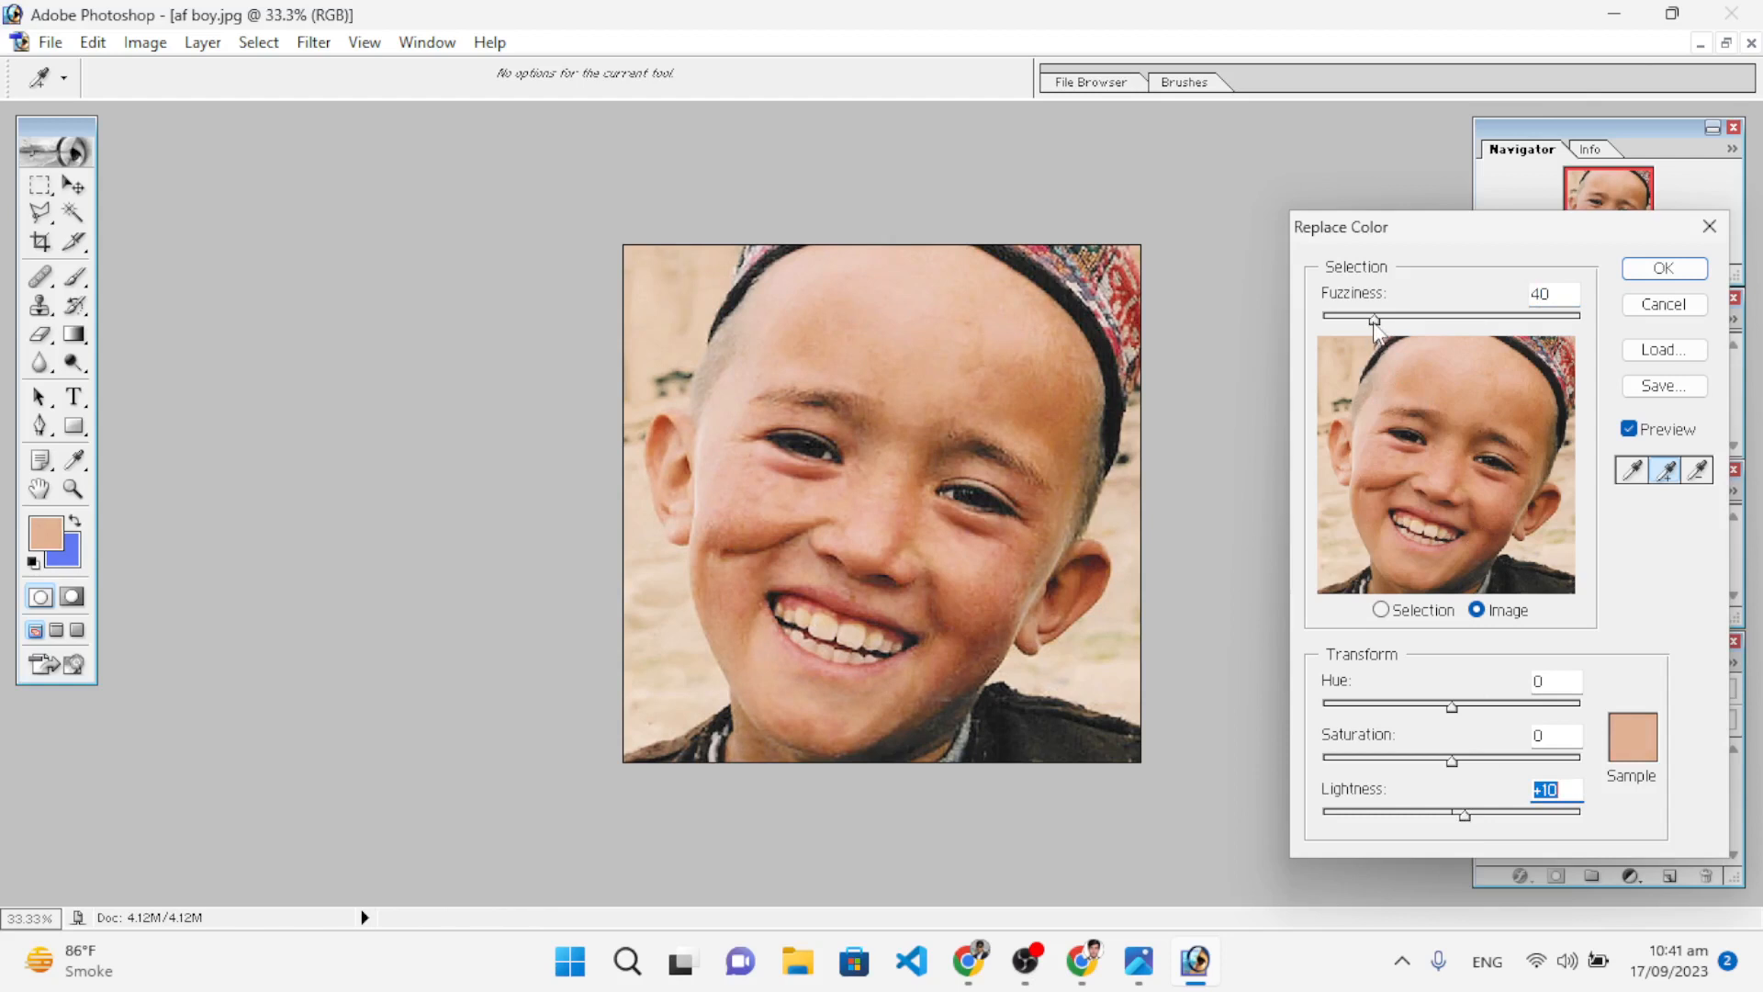
left_click_drag(1374, 320, 1558, 337)
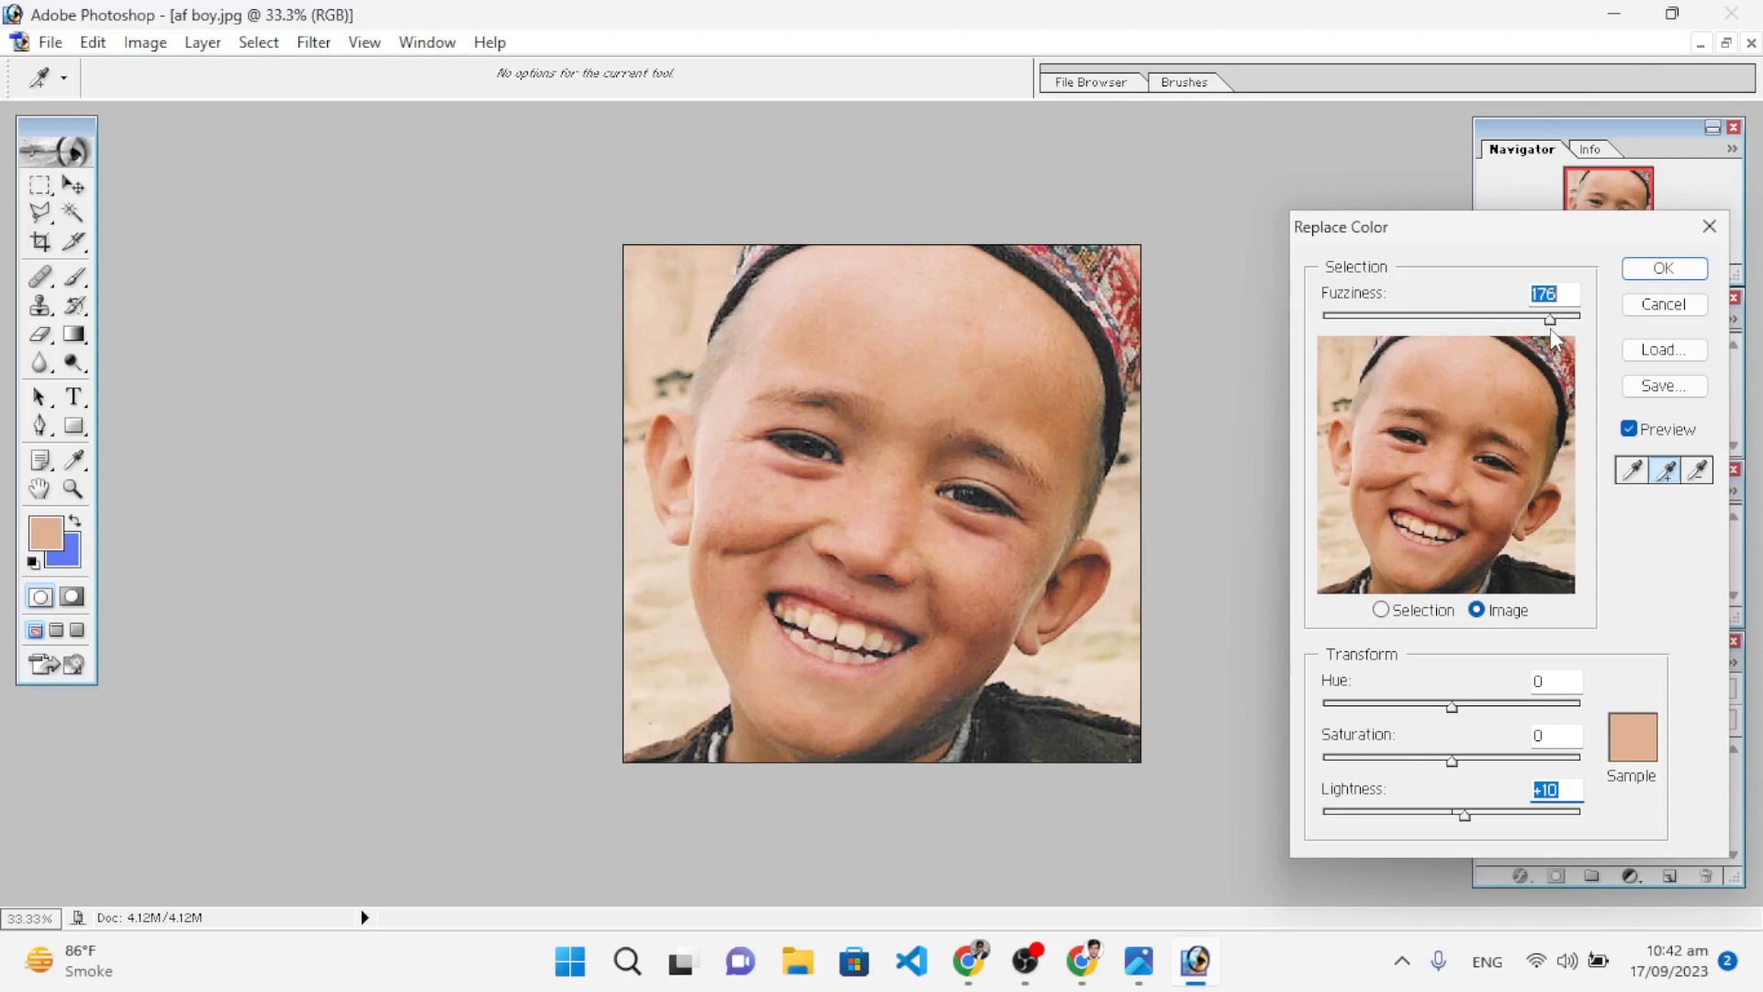
left_click_drag(1551, 328, 1578, 330)
left_click_drag(1453, 710, 1455, 709)
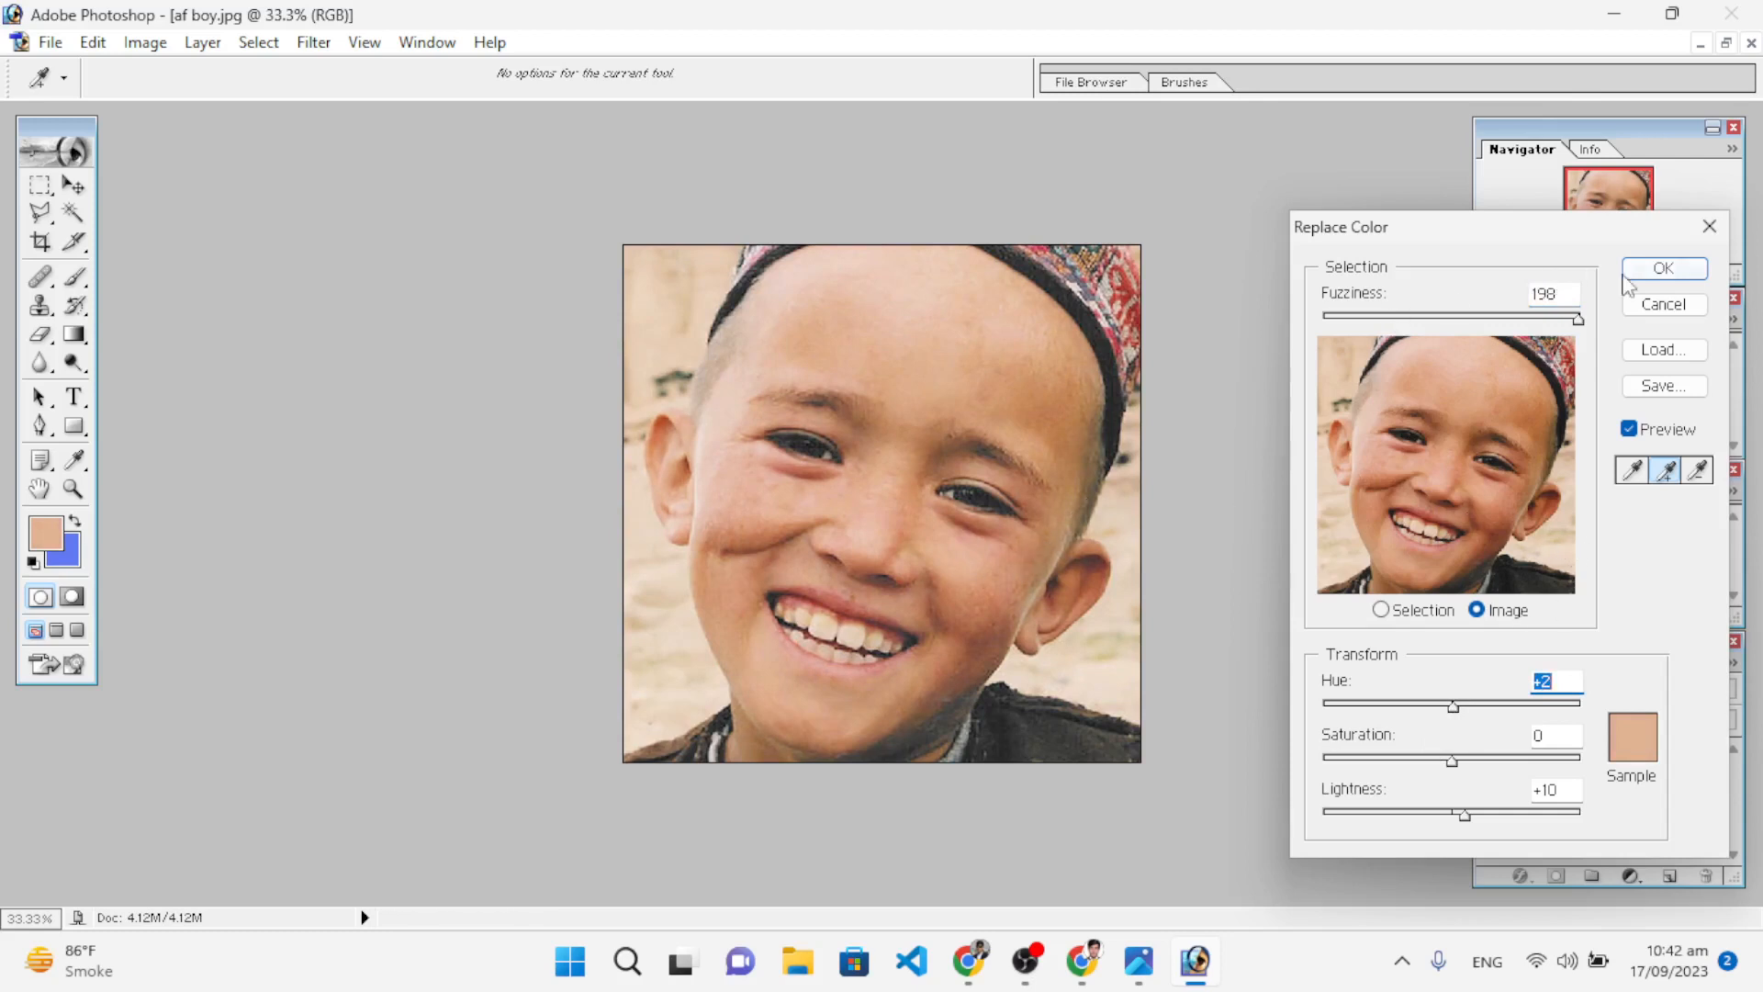
left_click(1661, 268)
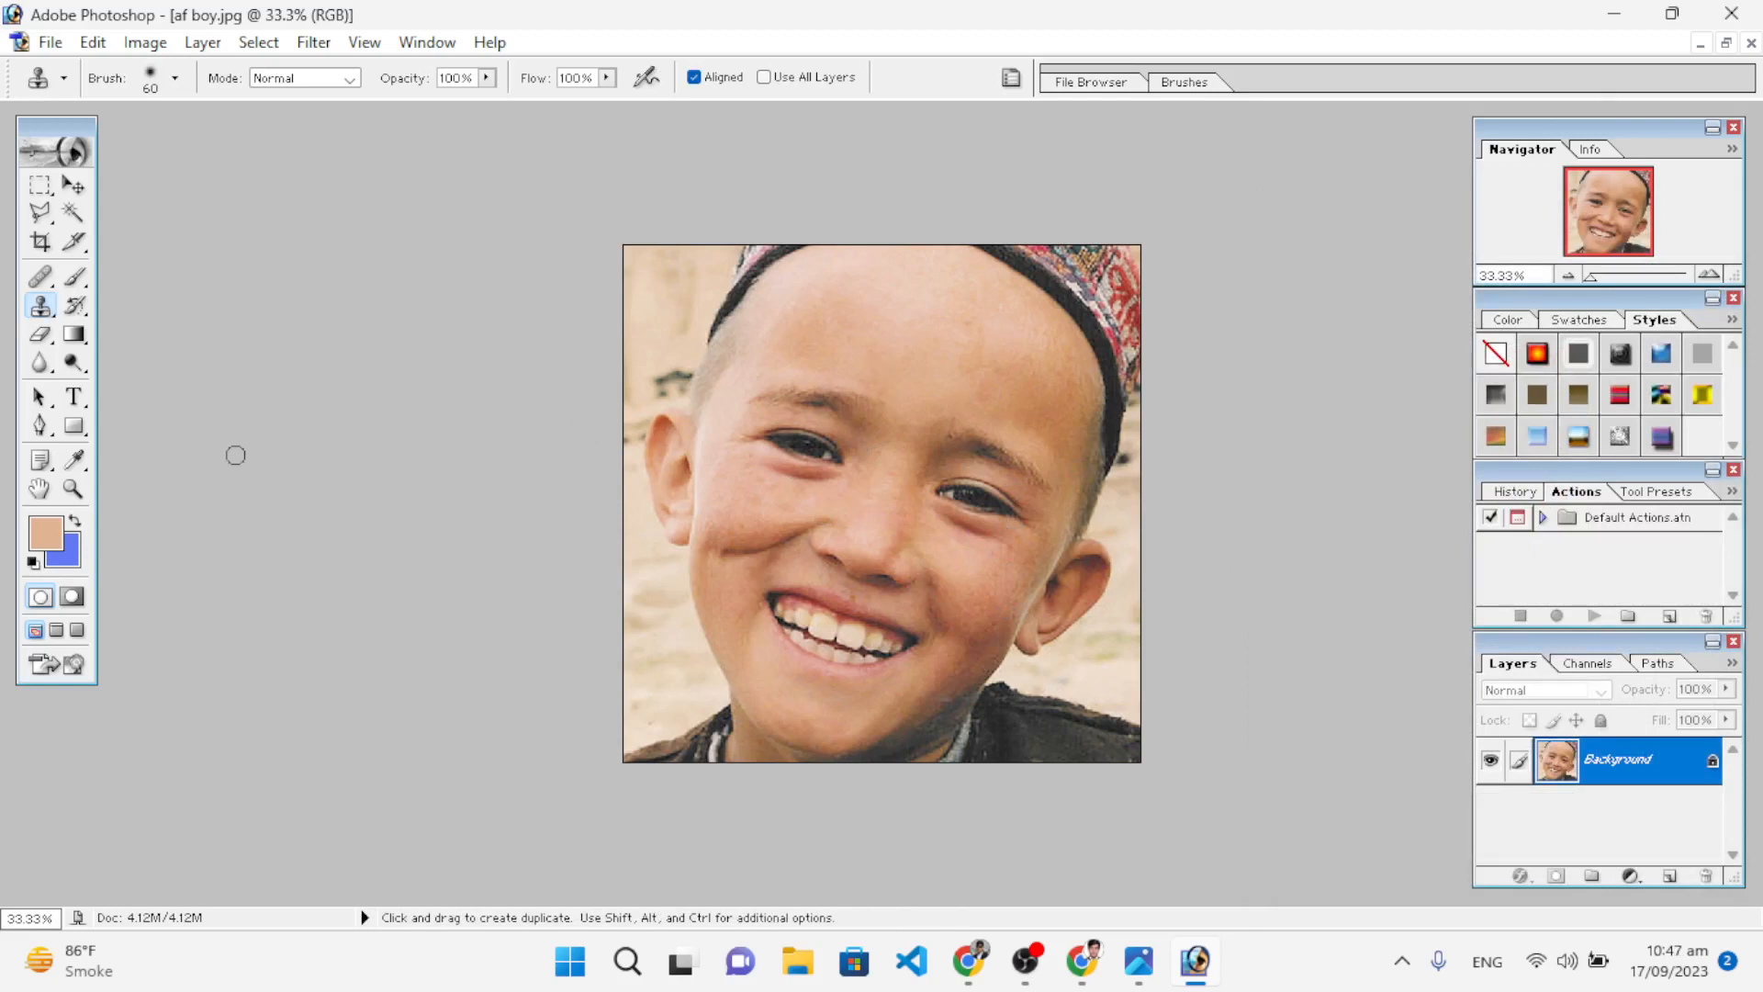
Step: Sample a light skin tone from the boy's upper forehead as the foreground color and choose the soft 13 px brush
left_click(76, 461)
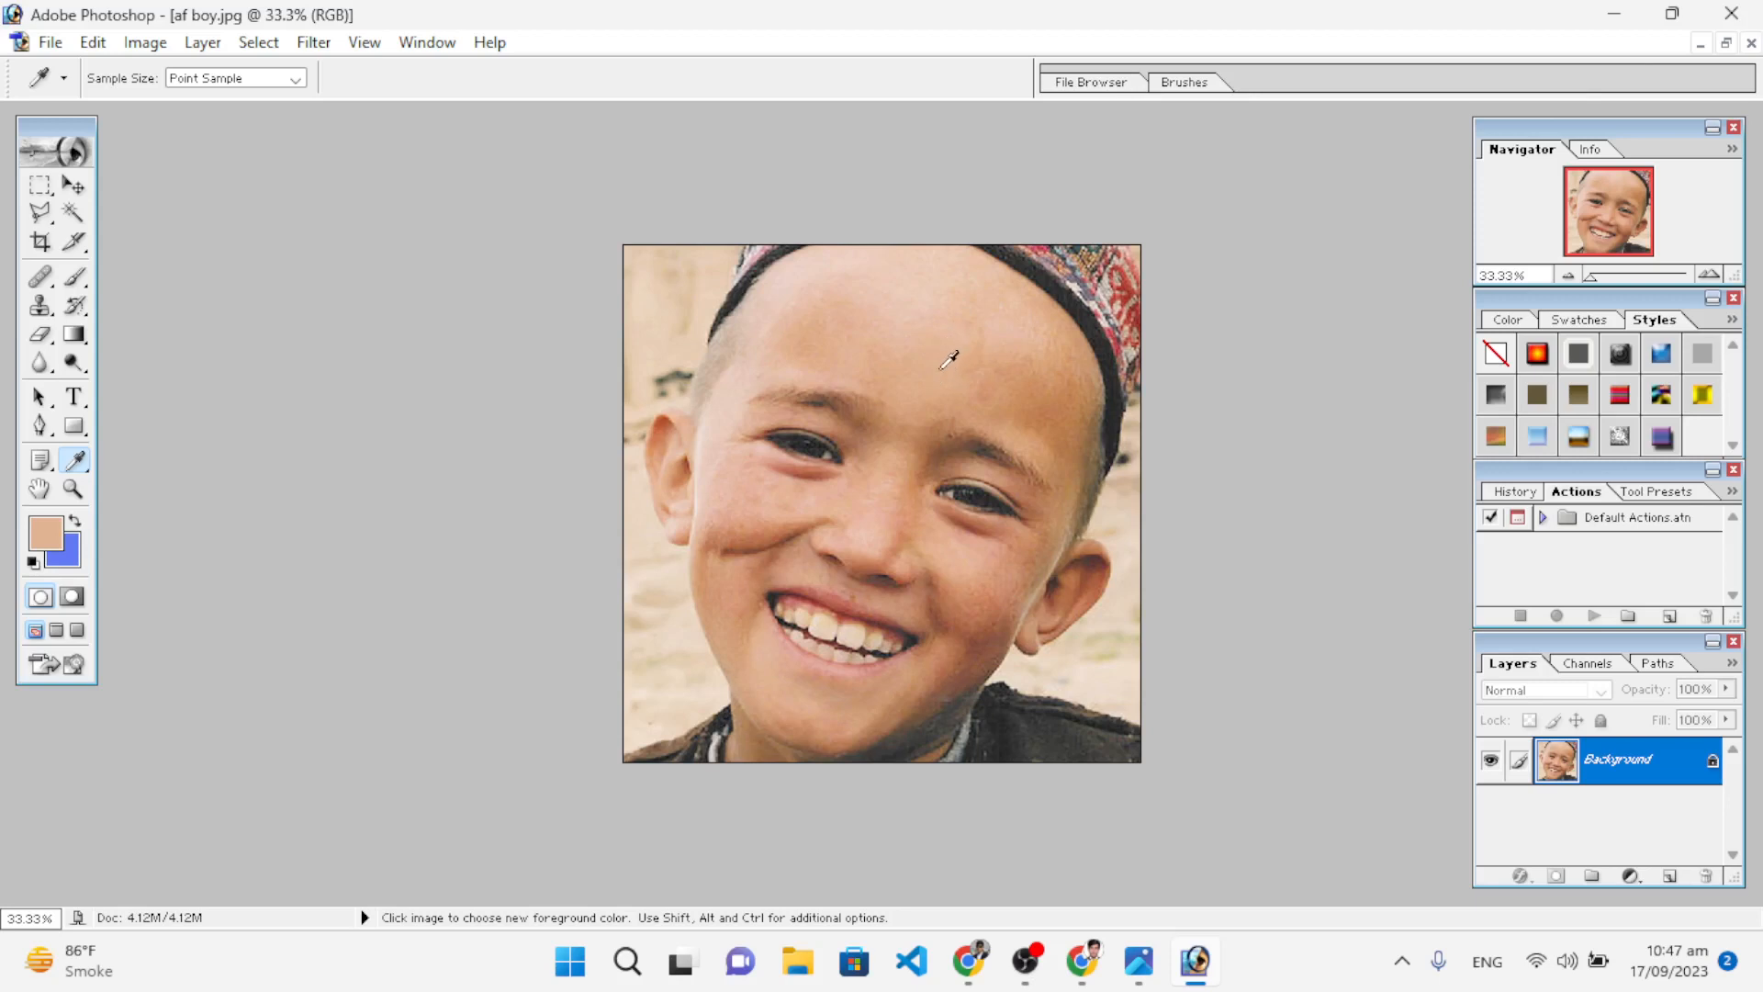
left_click(900, 300)
left_click(81, 280)
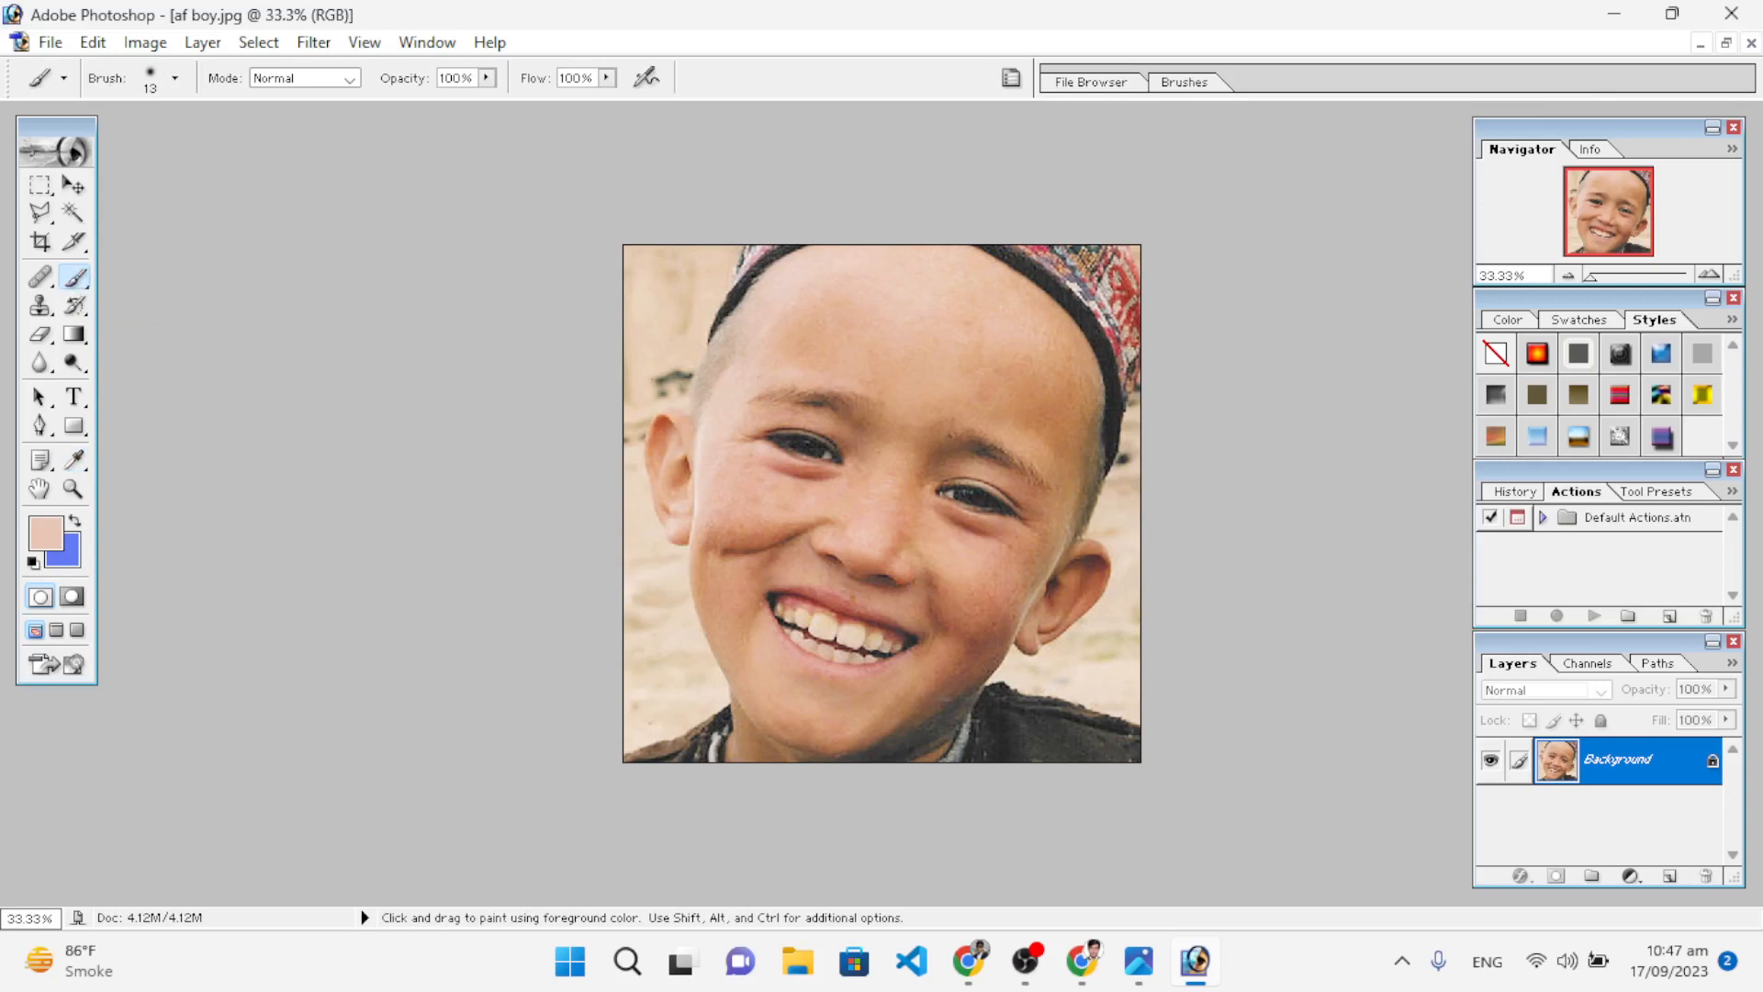
left_click(175, 78)
left_click(184, 309)
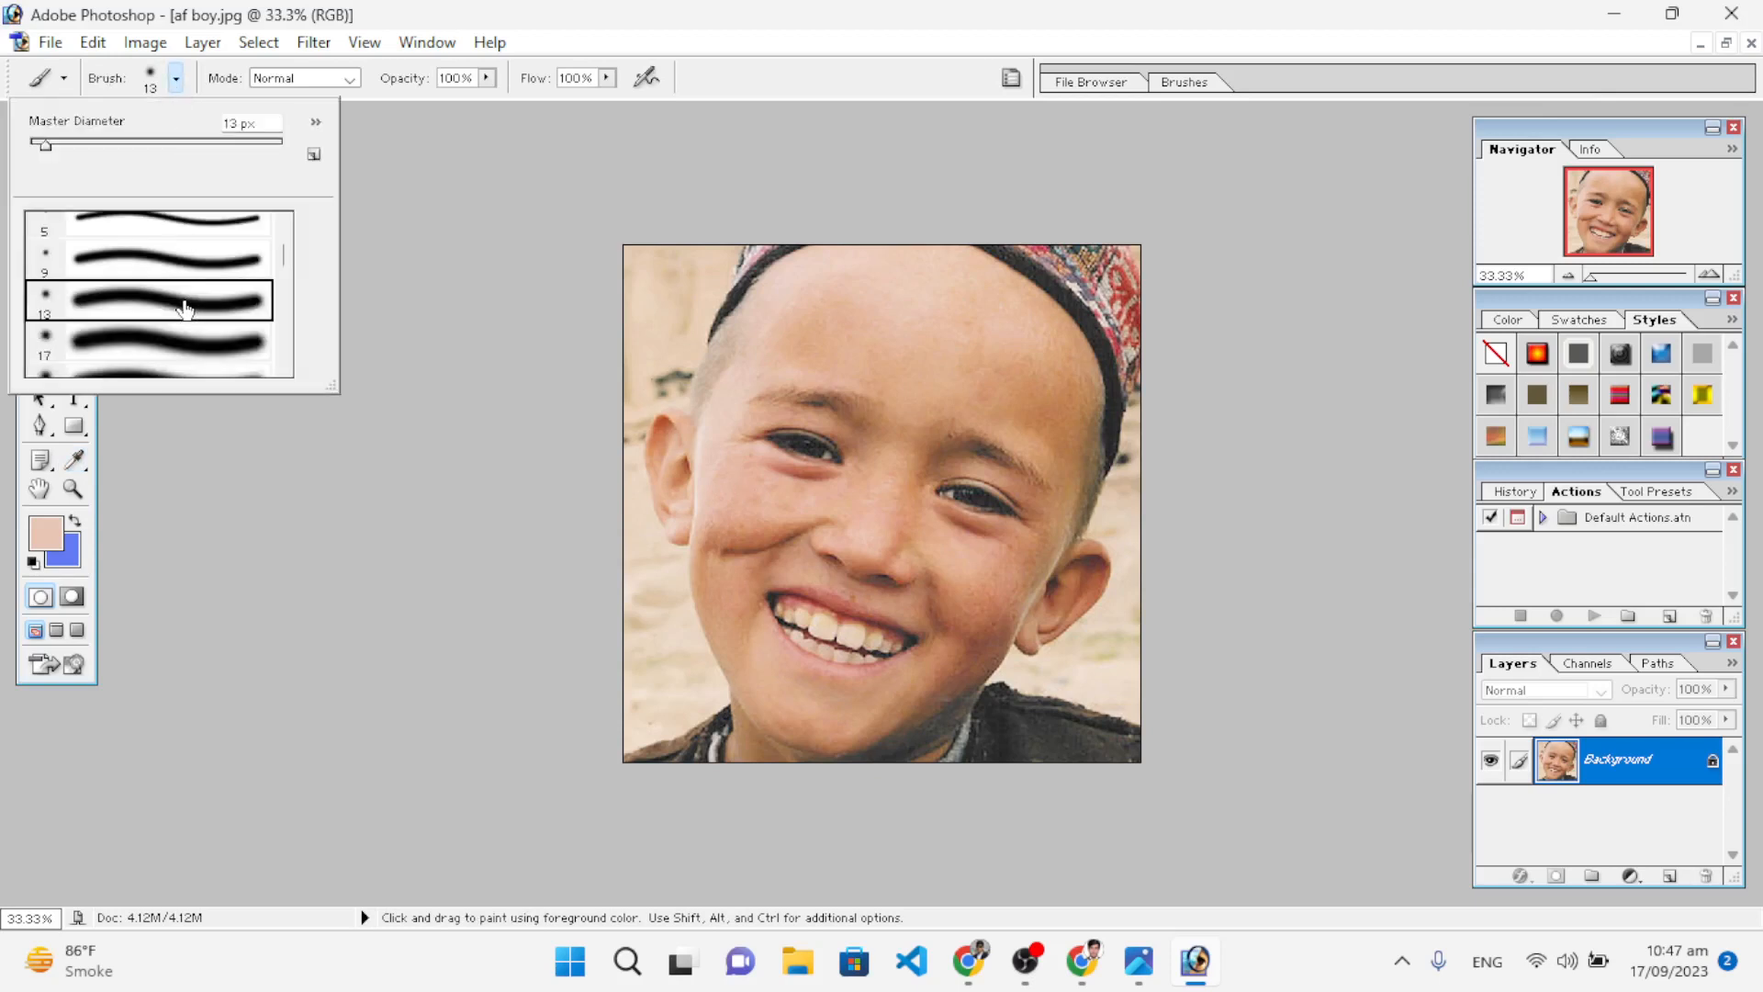
left_click(183, 309)
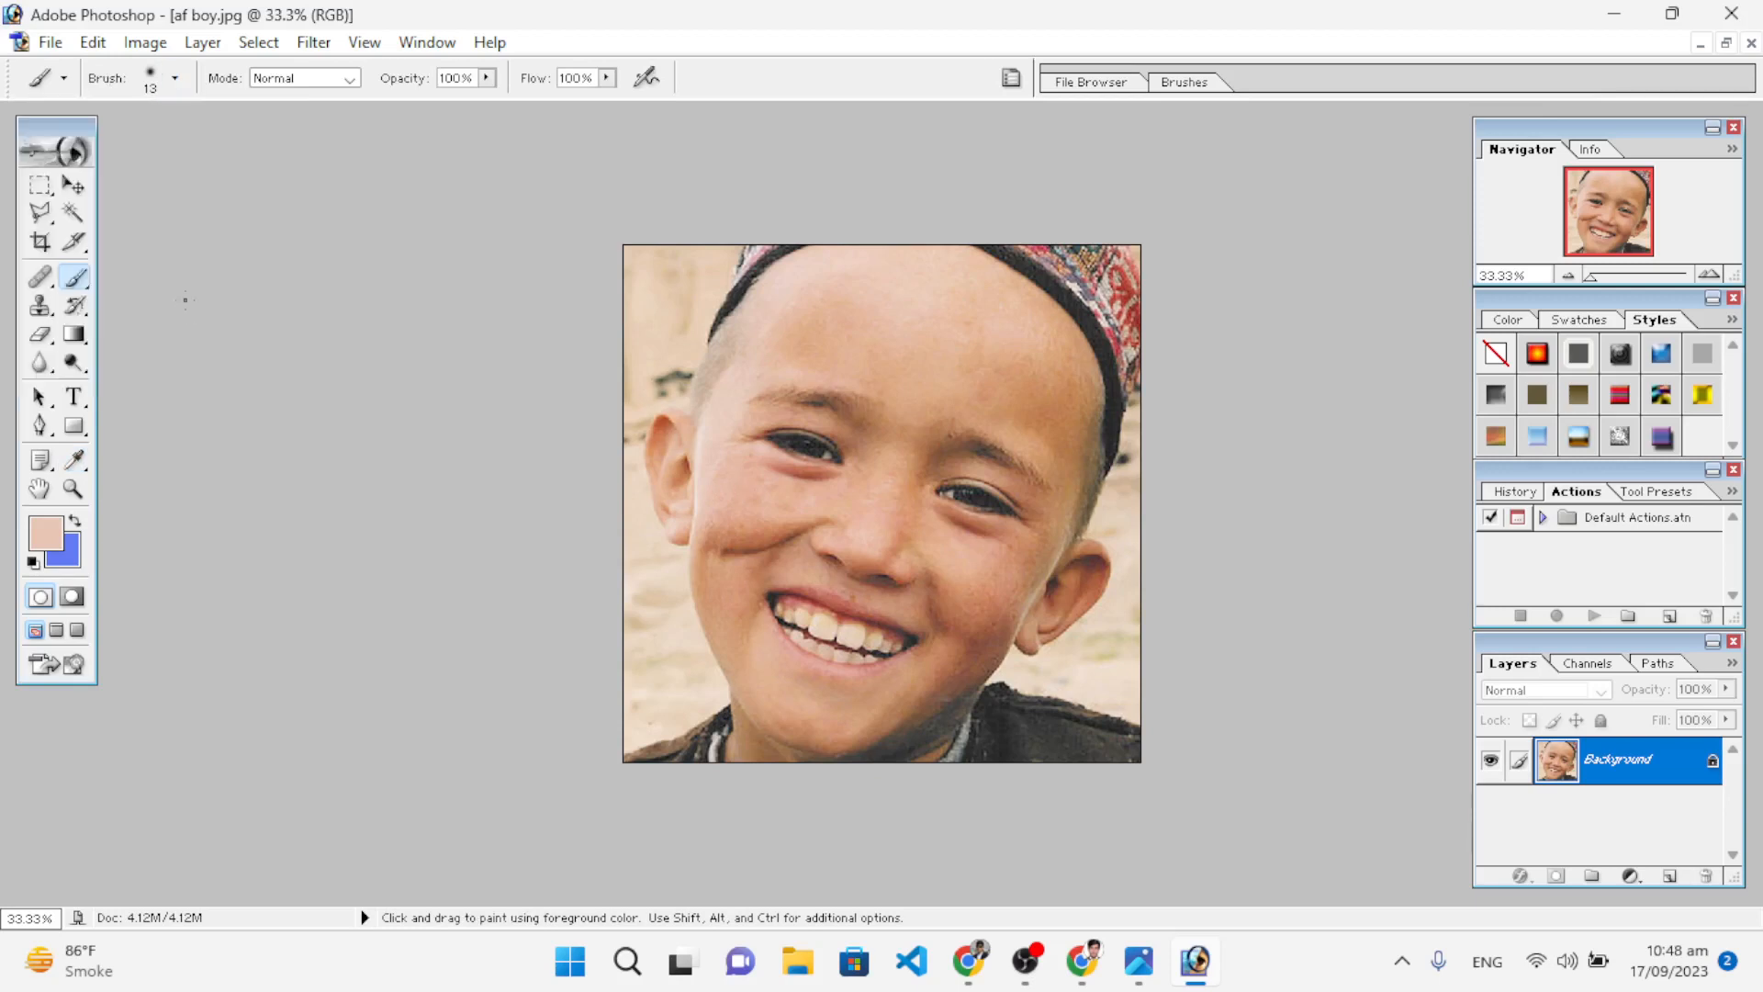
Step: Set the brush to 20% opacity and size 125, and paint the sampled skin tone over the boy's forehead and facial skin
left_click(465, 79)
key("BackSpace")
key("bracketright")
key("bracketright")
key("bracketright")
key("bracketright")
key("bracketright")
key("bracketright")
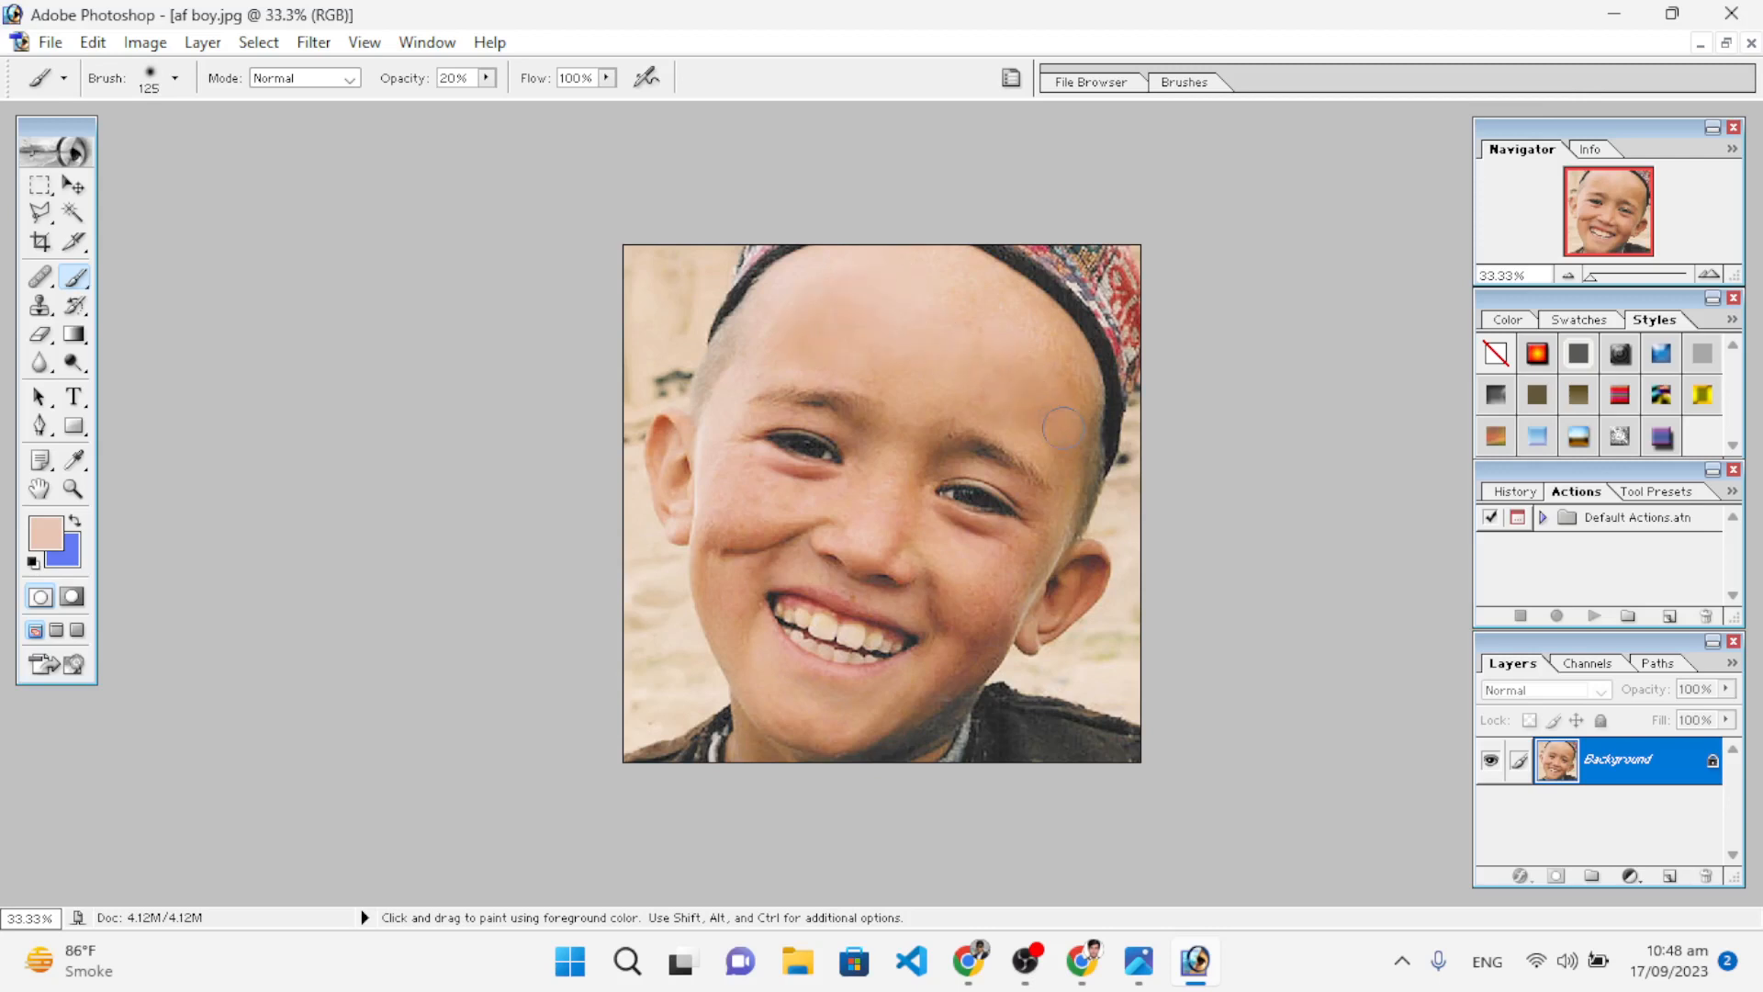
left_click_drag(978, 313, 938, 280)
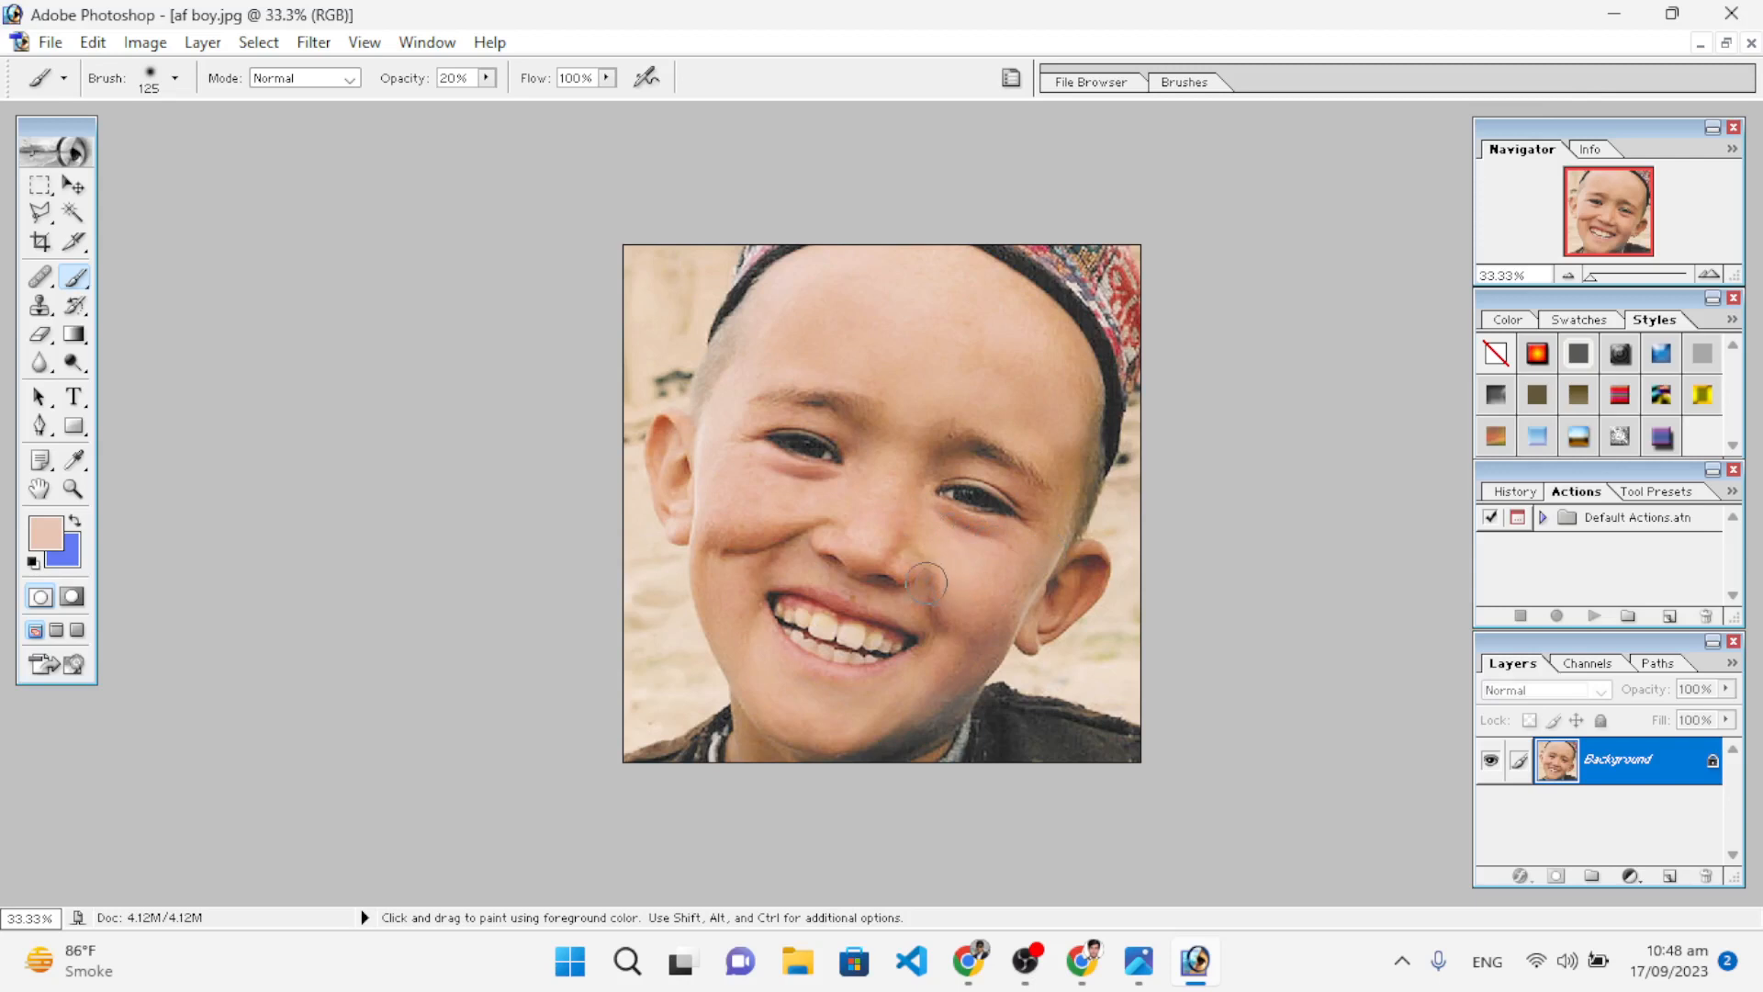
Step: Reduce the brush size to 80 and paint the light skin tone over the cheeks, smile crease and shadowed jaw
key("bracketleft")
key("bracketleft")
key("bracketleft")
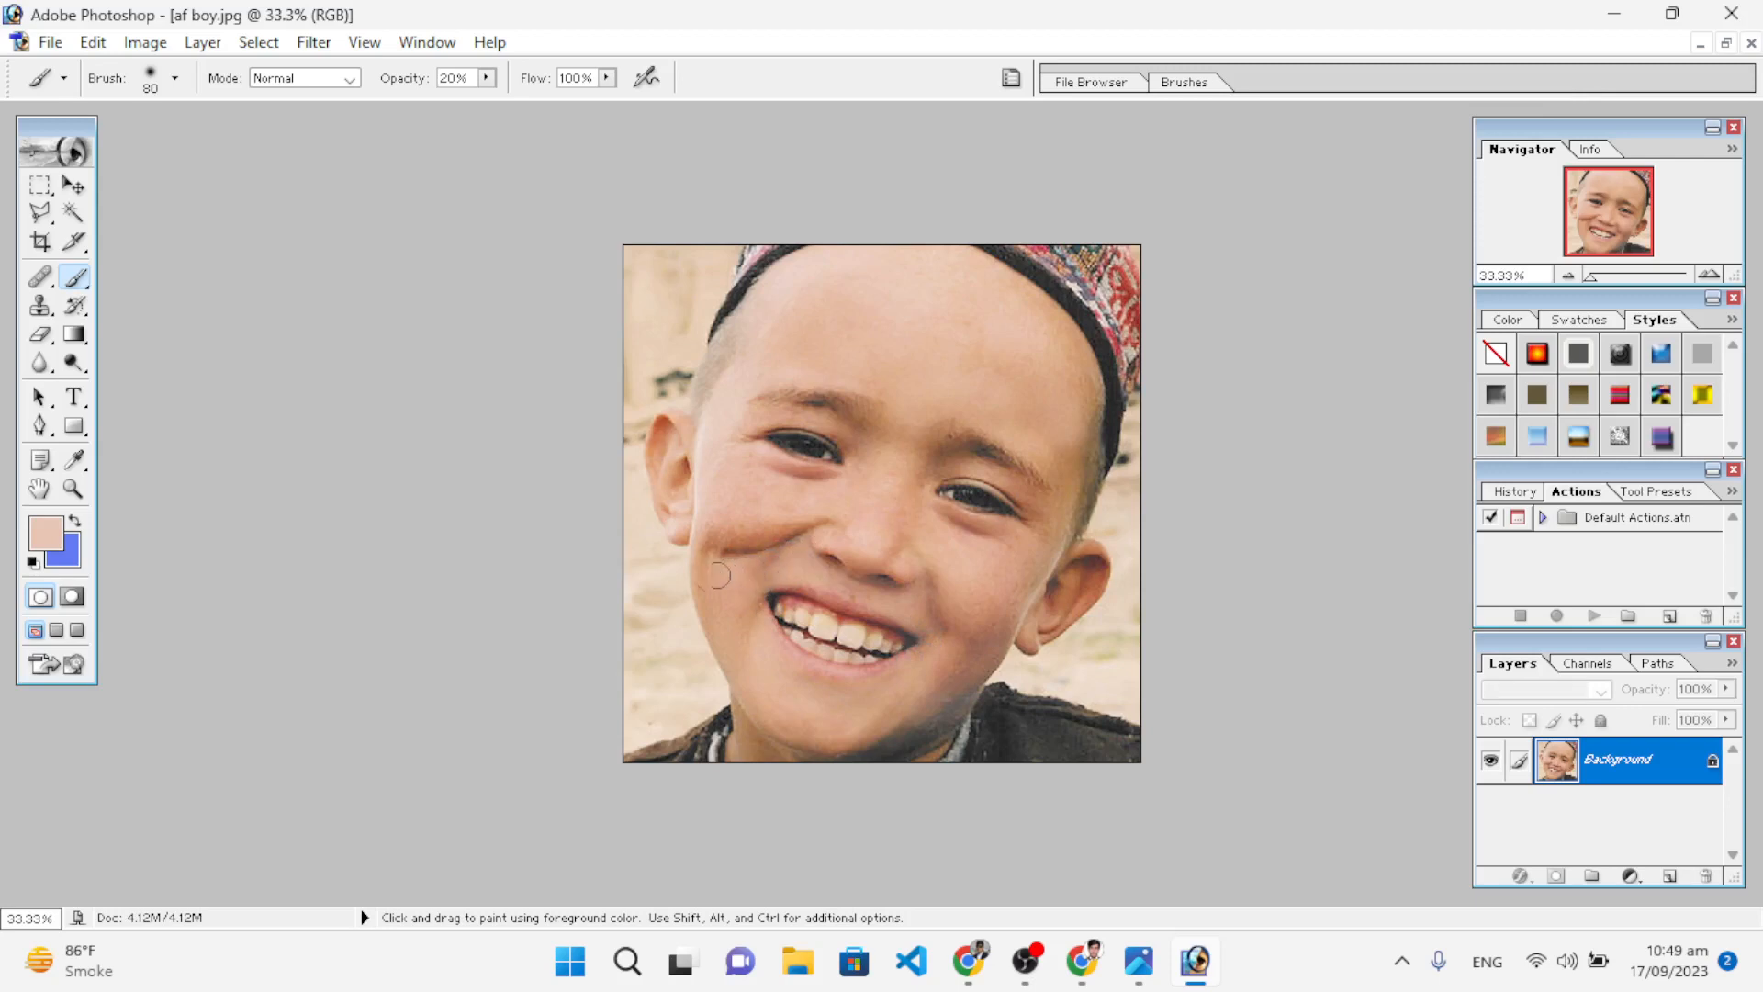
mouse_move(696, 560)
left_mouse_down()
mouse_move(856, 534)
mouse_move(869, 541)
mouse_move(756, 575)
mouse_move(860, 592)
left_mouse_up()
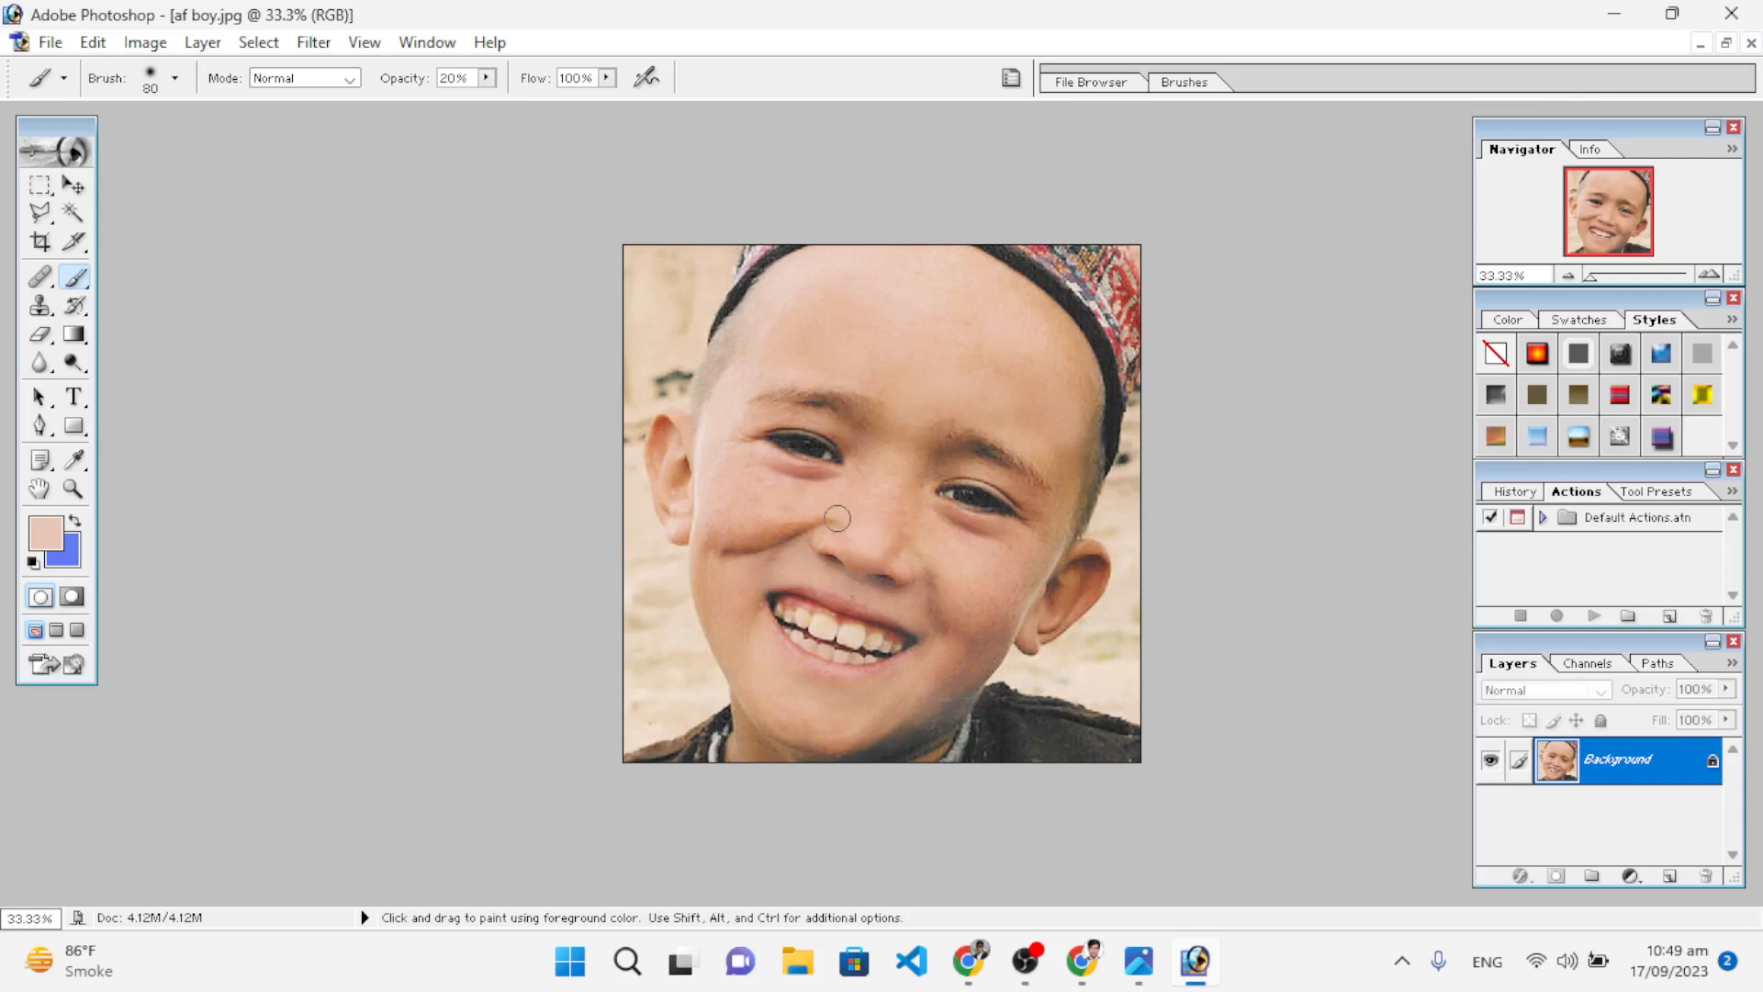
mouse_move(717, 519)
left_mouse_down()
mouse_move(828, 516)
mouse_move(854, 532)
mouse_move(815, 538)
mouse_move(851, 518)
mouse_move(729, 556)
mouse_move(786, 548)
left_mouse_up()
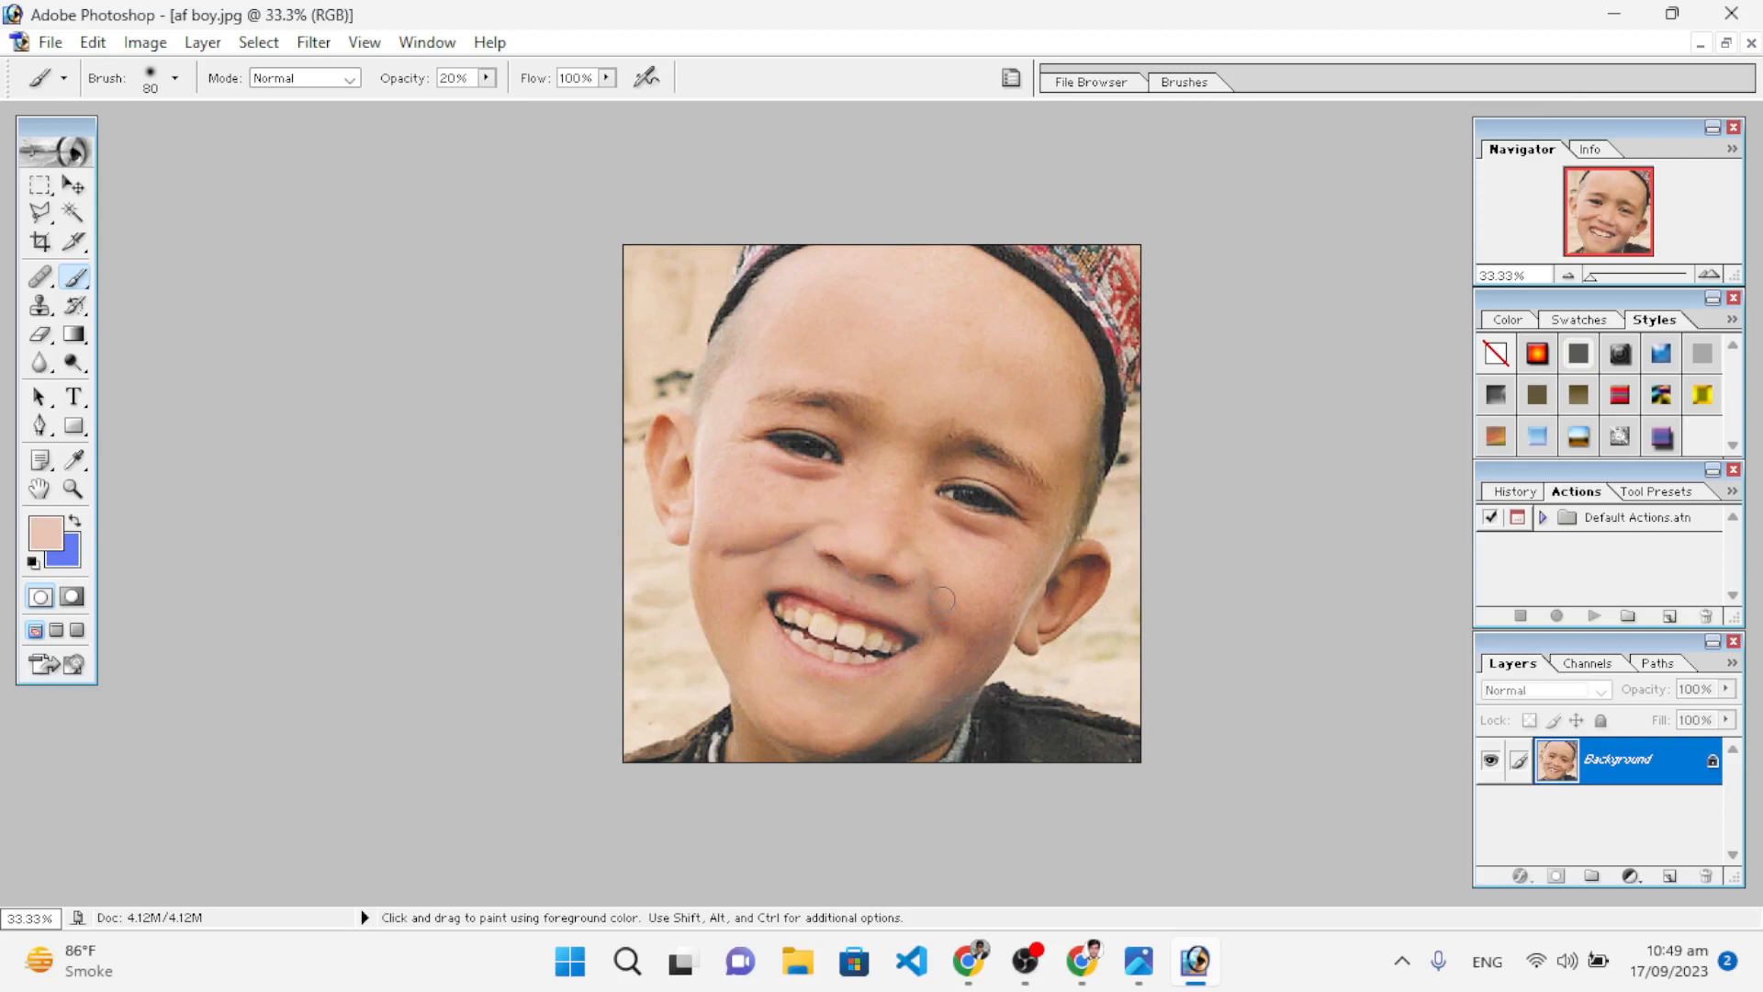
mouse_move(1011, 635)
left_mouse_down()
mouse_move(964, 695)
mouse_move(904, 716)
left_mouse_up()
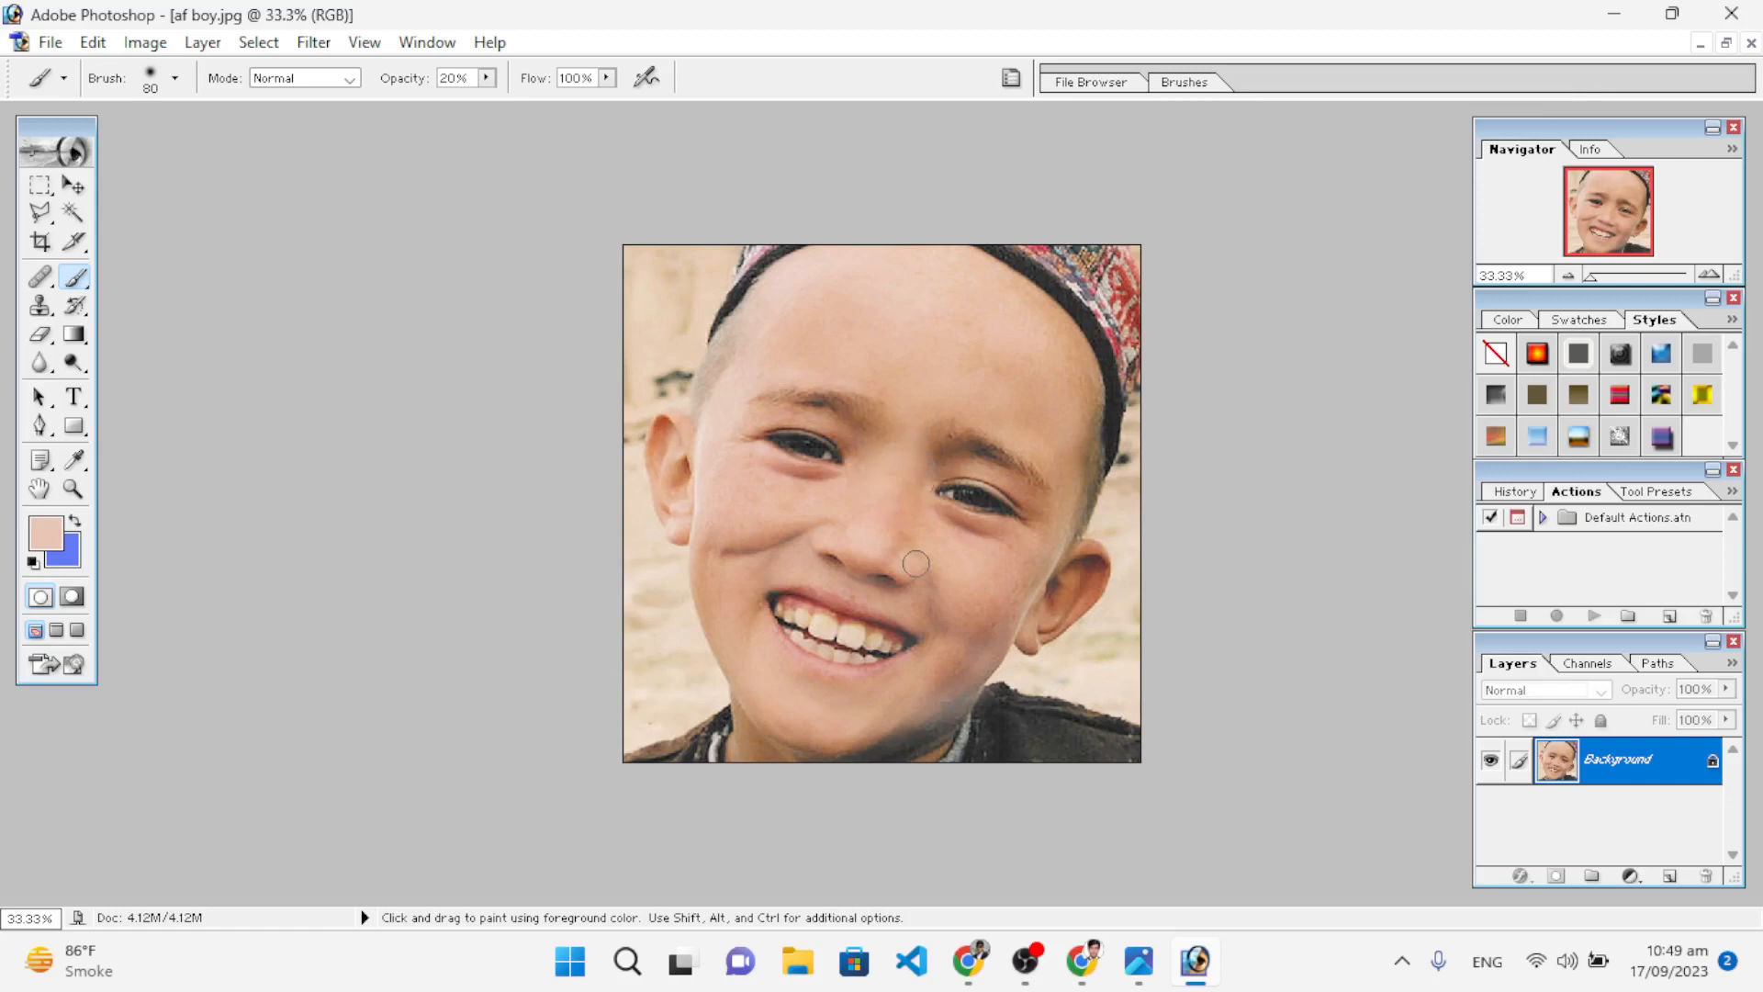
Step: Darken the eyebrow nearer the fully visible background-side ear with the Burn tool, using brush sizes 50 and 30 on midtones at 50% exposure
key("F9")
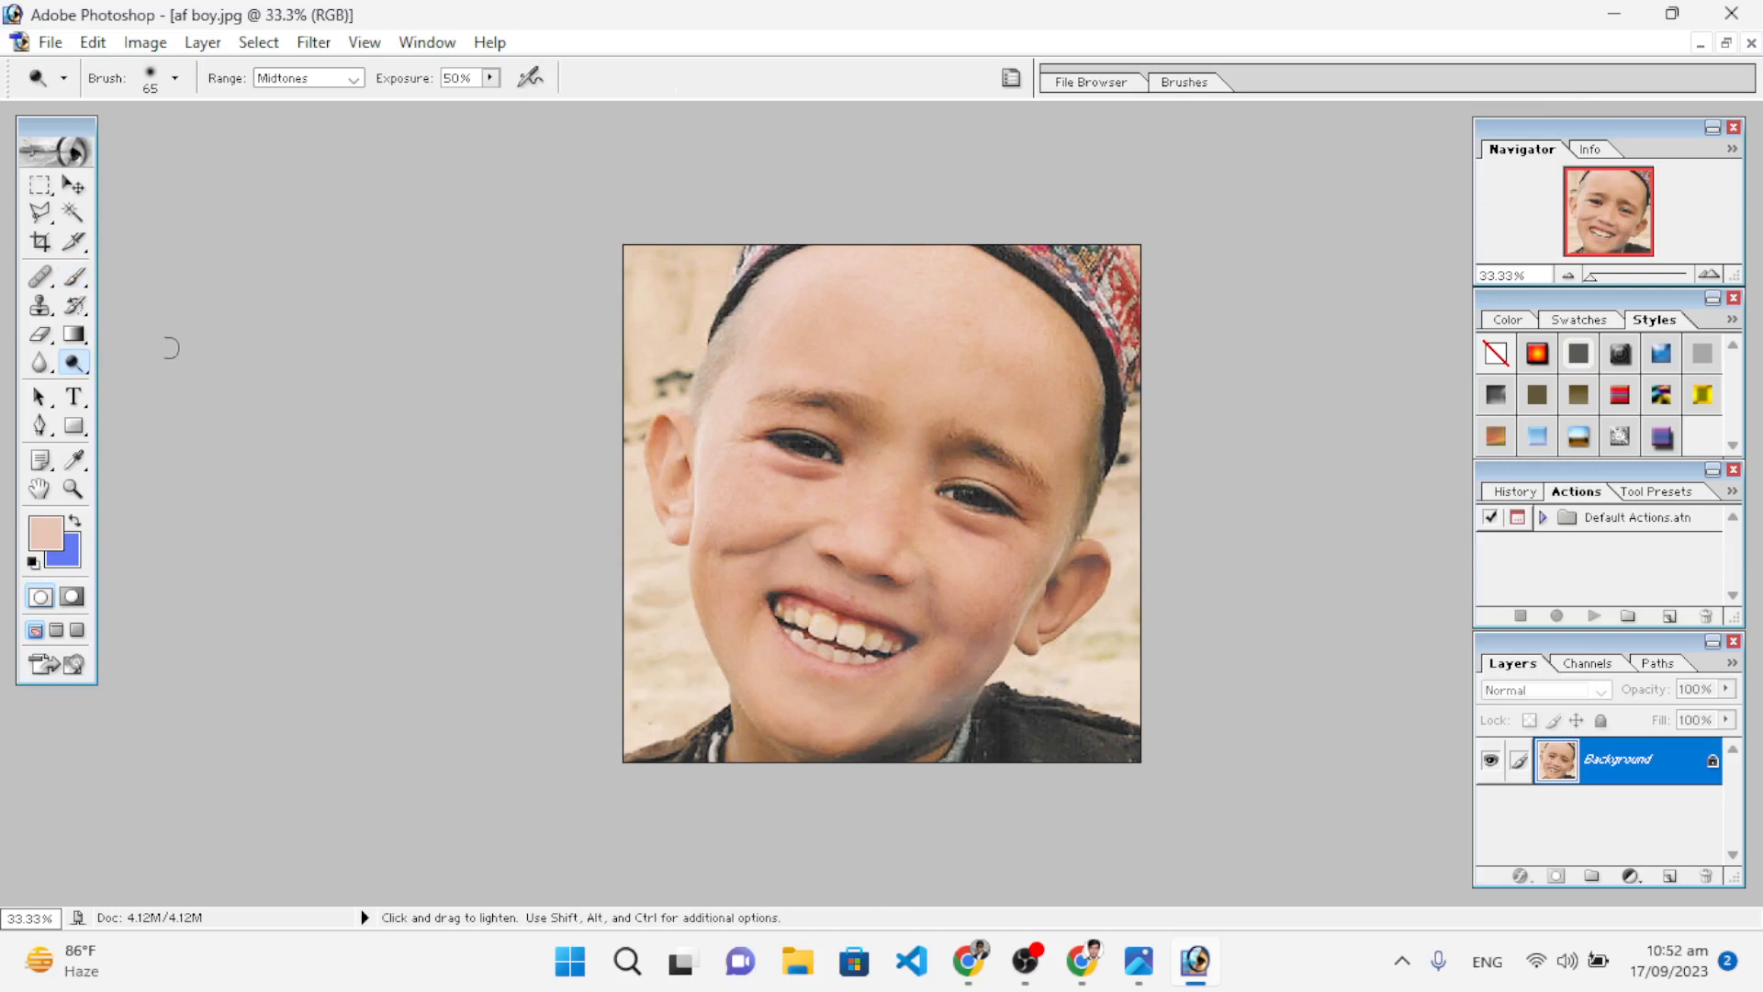
left_click(81, 370)
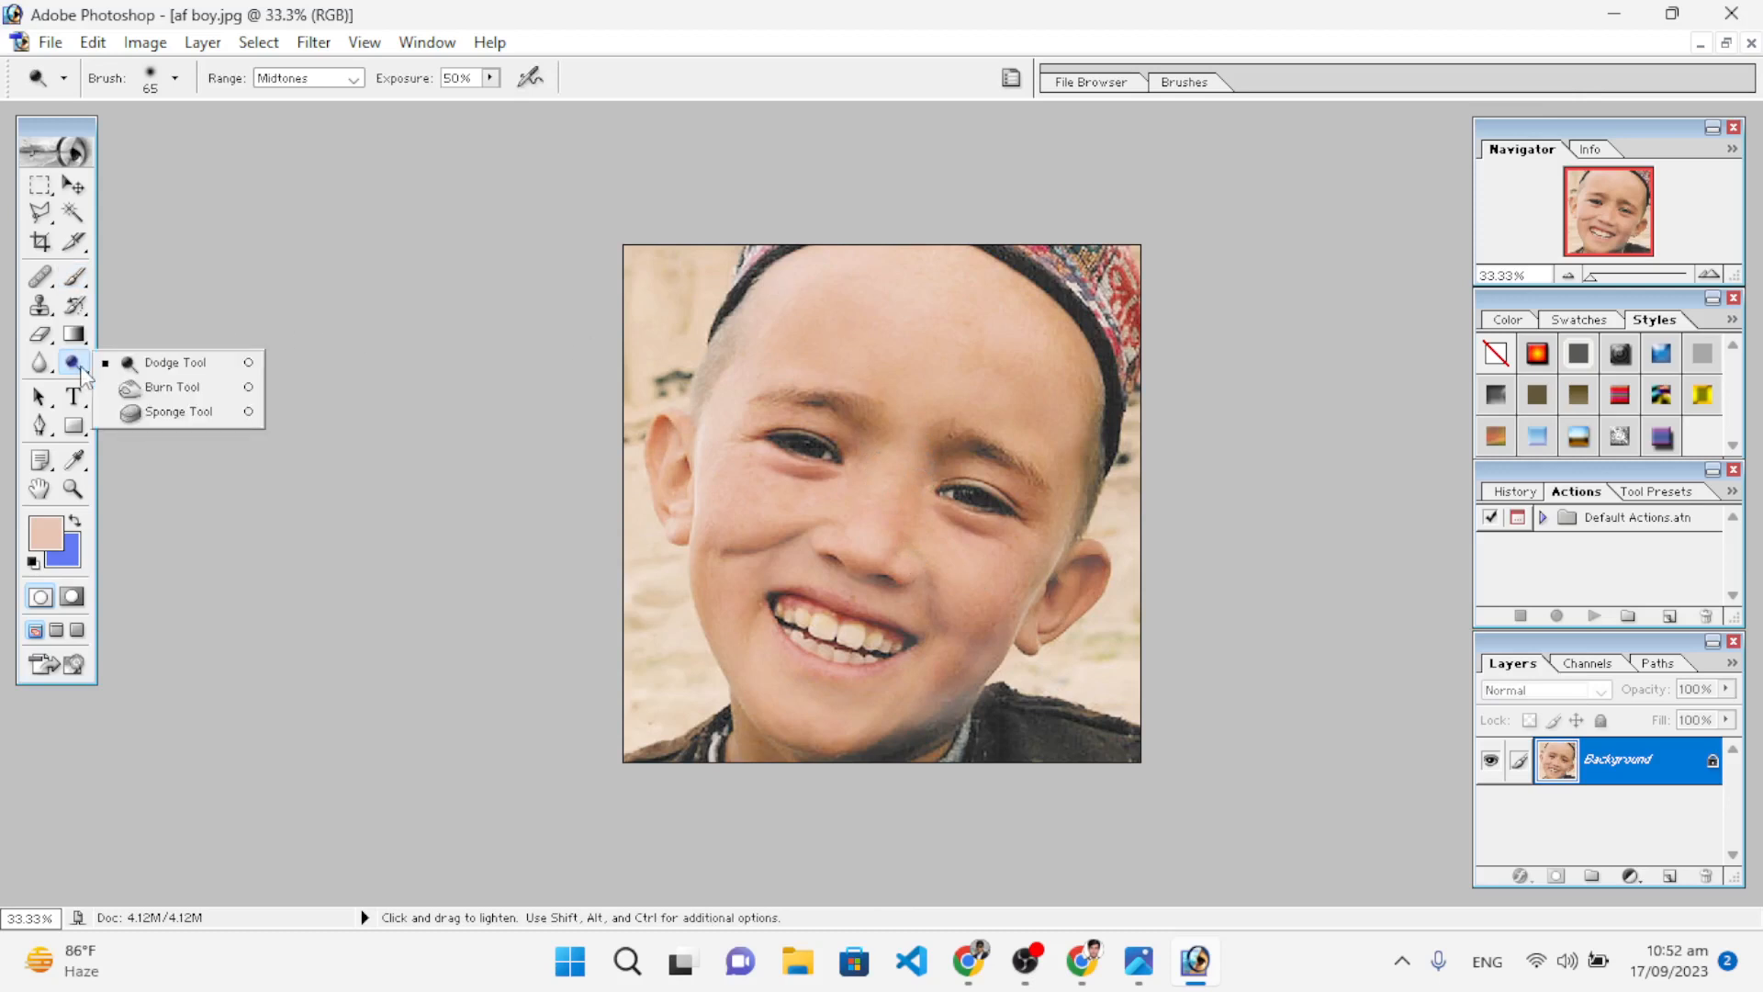
left_click(158, 389)
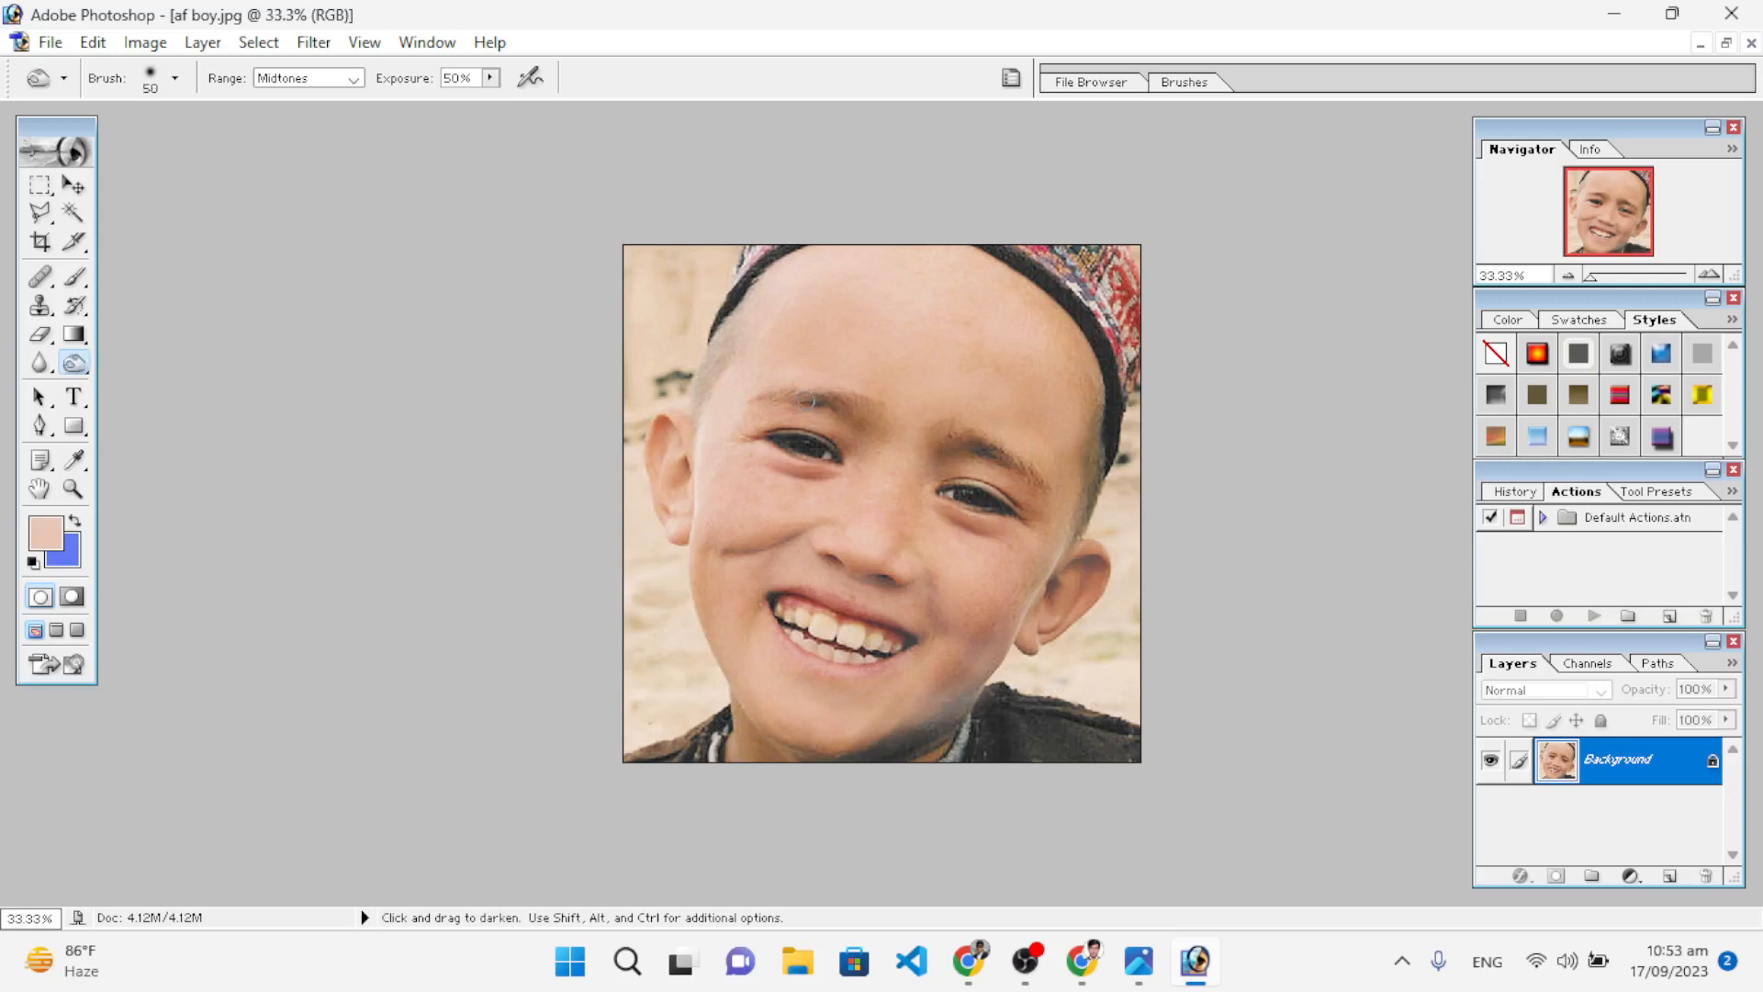
left_click_drag(845, 406, 776, 397)
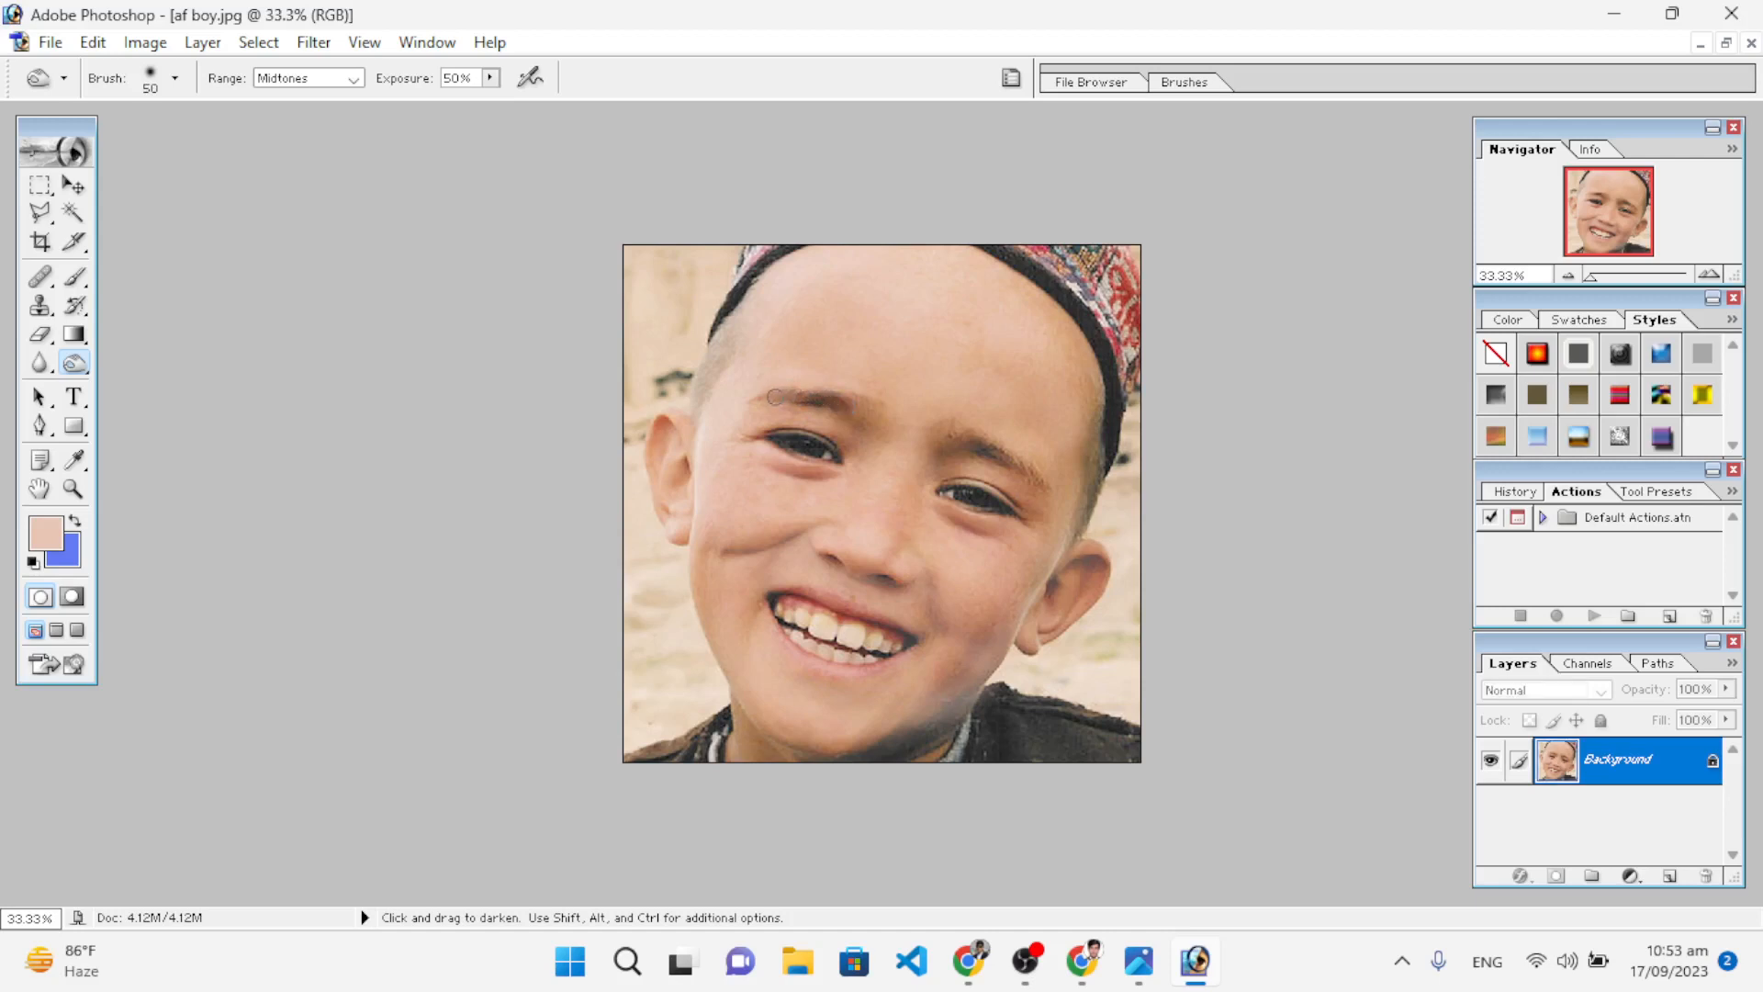
key("bracketleft")
key("bracketleft")
left_click_drag(774, 397, 755, 396)
mouse_move(879, 414)
left_mouse_down()
mouse_move(755, 400)
mouse_move(788, 396)
left_mouse_up()
Step: Darken the other eyebrow, on the side of the shadowed cheek, with the Burn tool at brush sizes 50 and 30
key("bracketright")
key("bracketright")
left_click_drag(956, 439, 1005, 456)
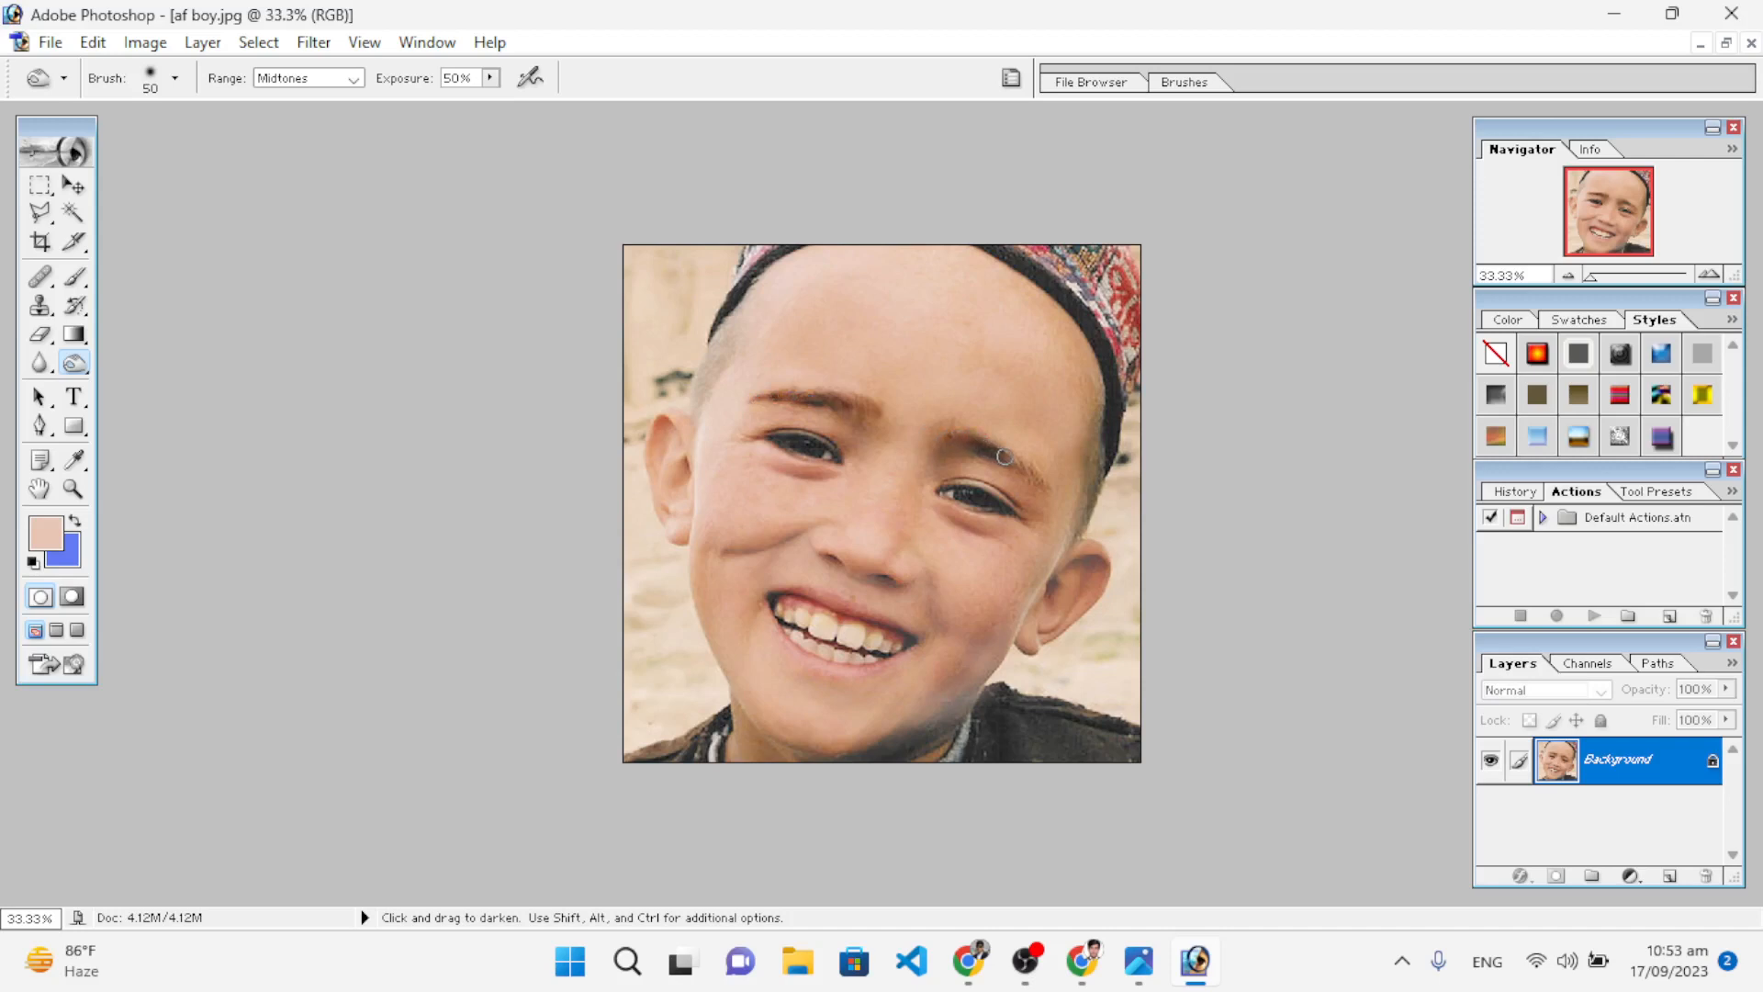
key("bracketleft")
key("bracketleft")
mouse_move(1024, 468)
left_mouse_down()
mouse_move(1041, 483)
mouse_move(948, 434)
left_mouse_up()
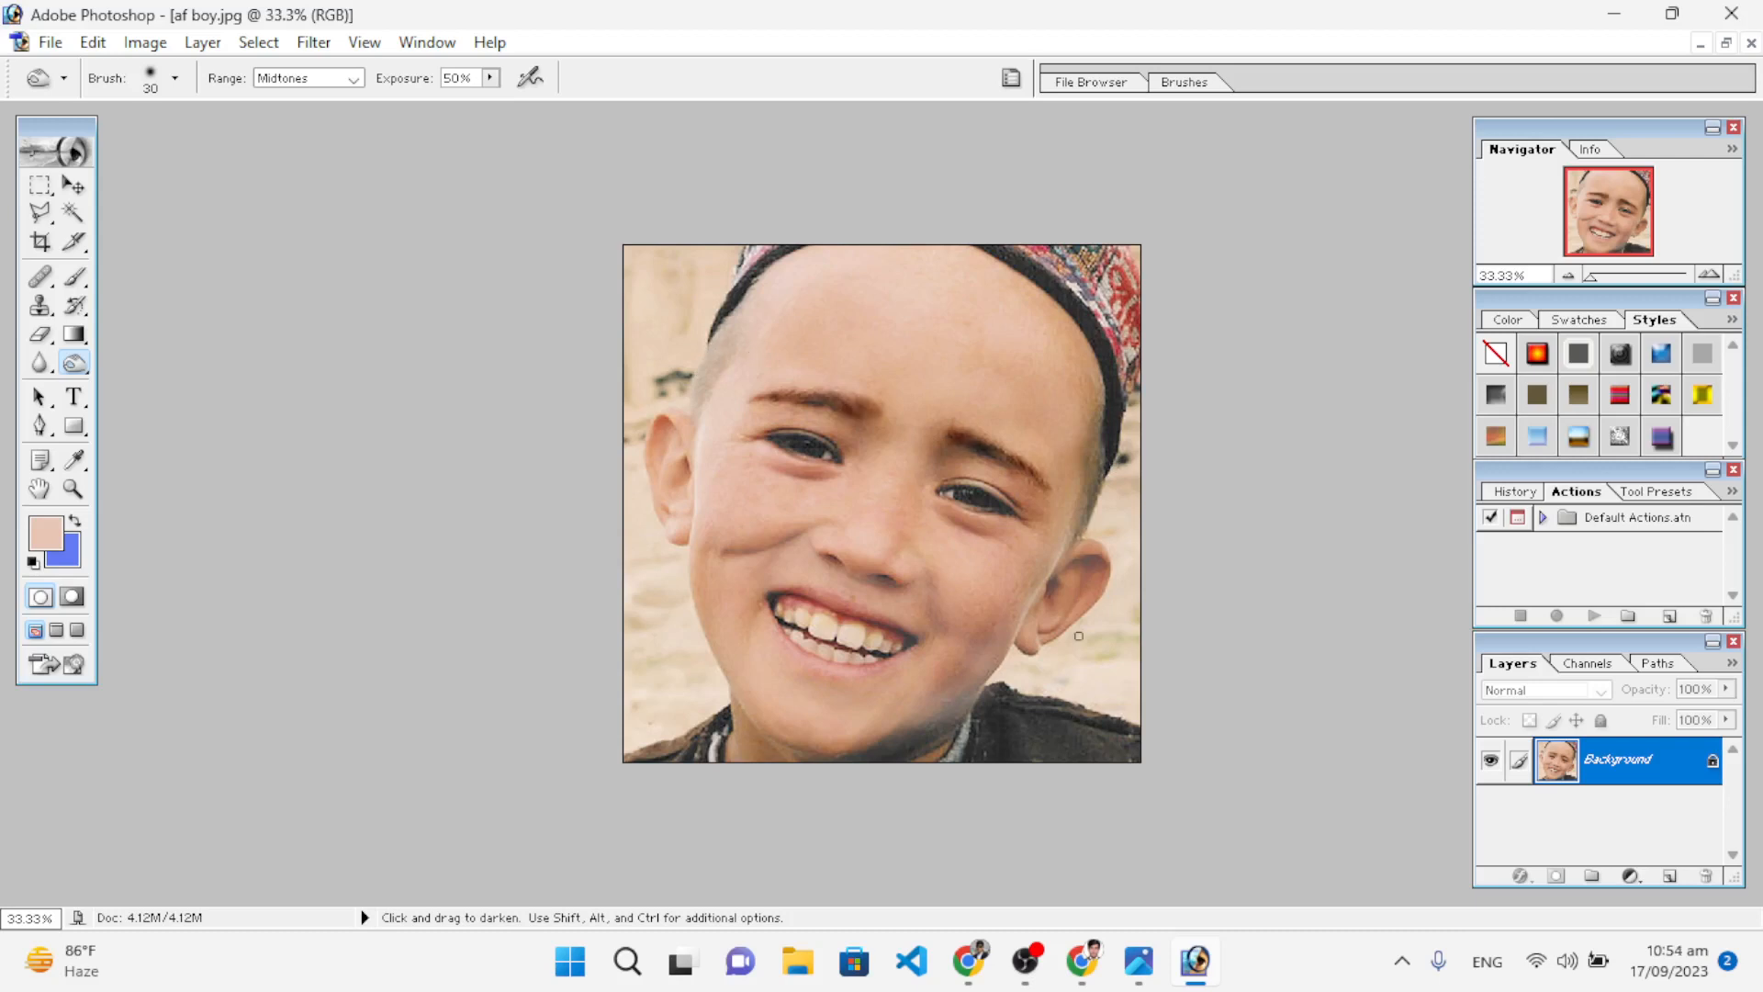
Step: Switch to Photos to look at the original af boy.jpg, and return to Photoshop
left_click(1101, 975)
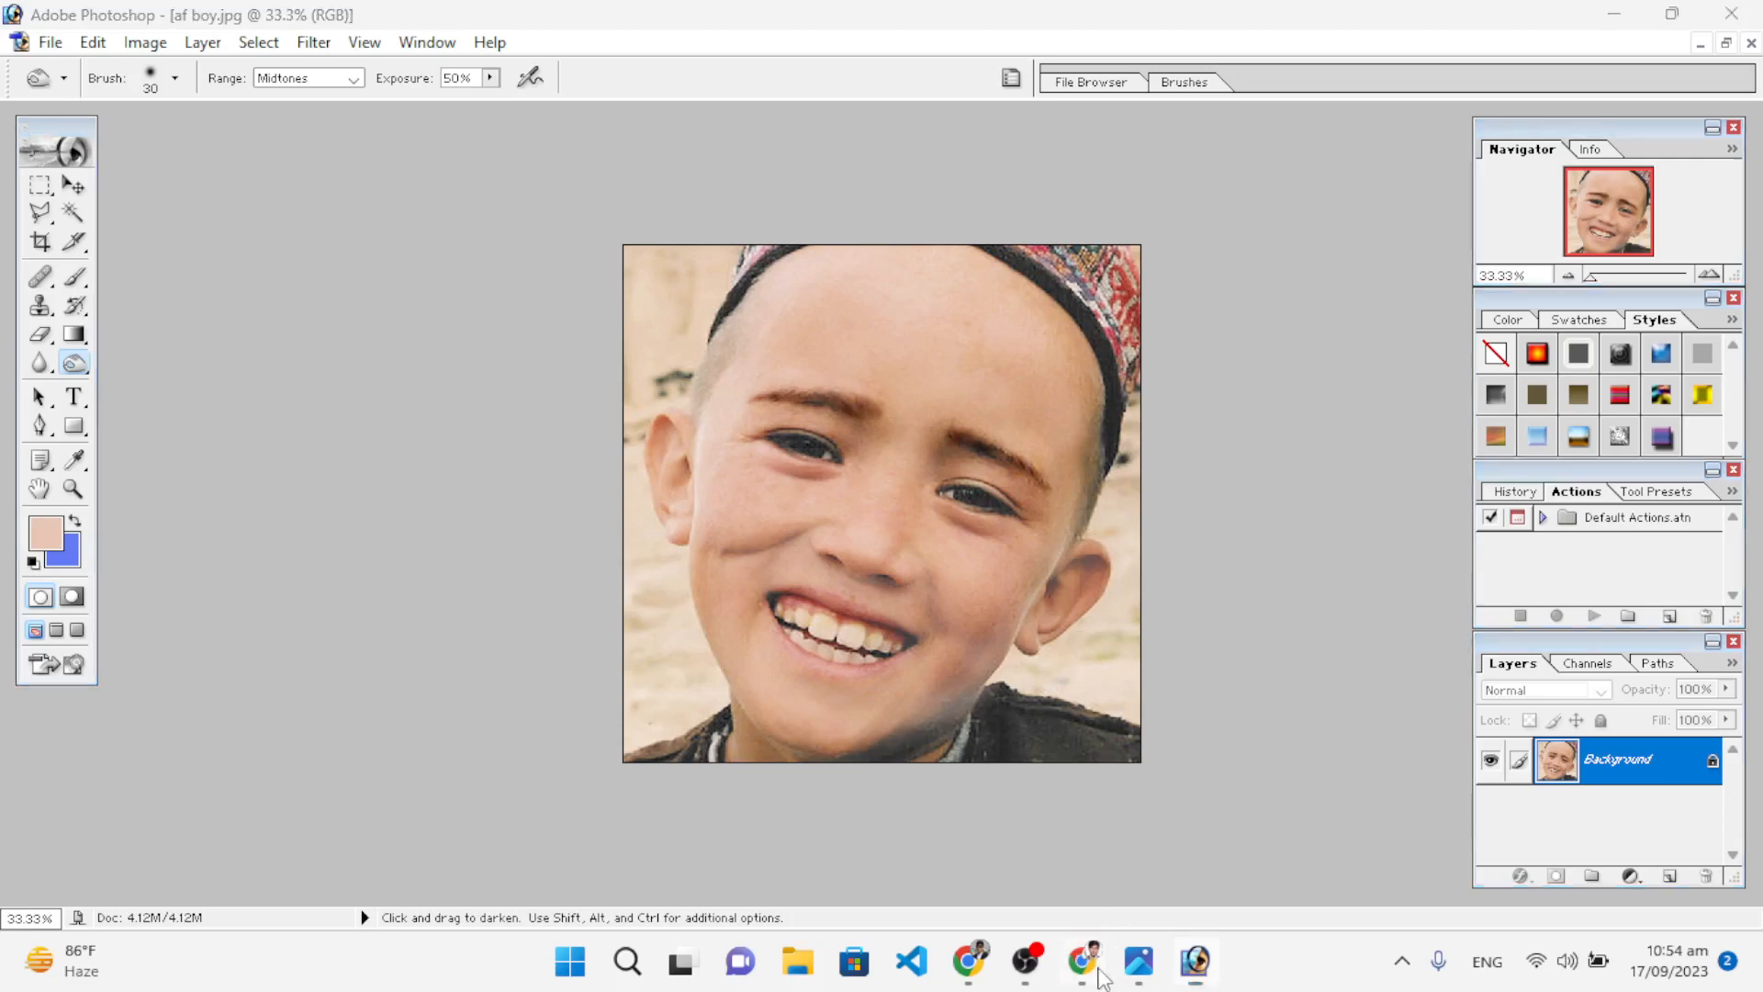
left_click(1100, 975)
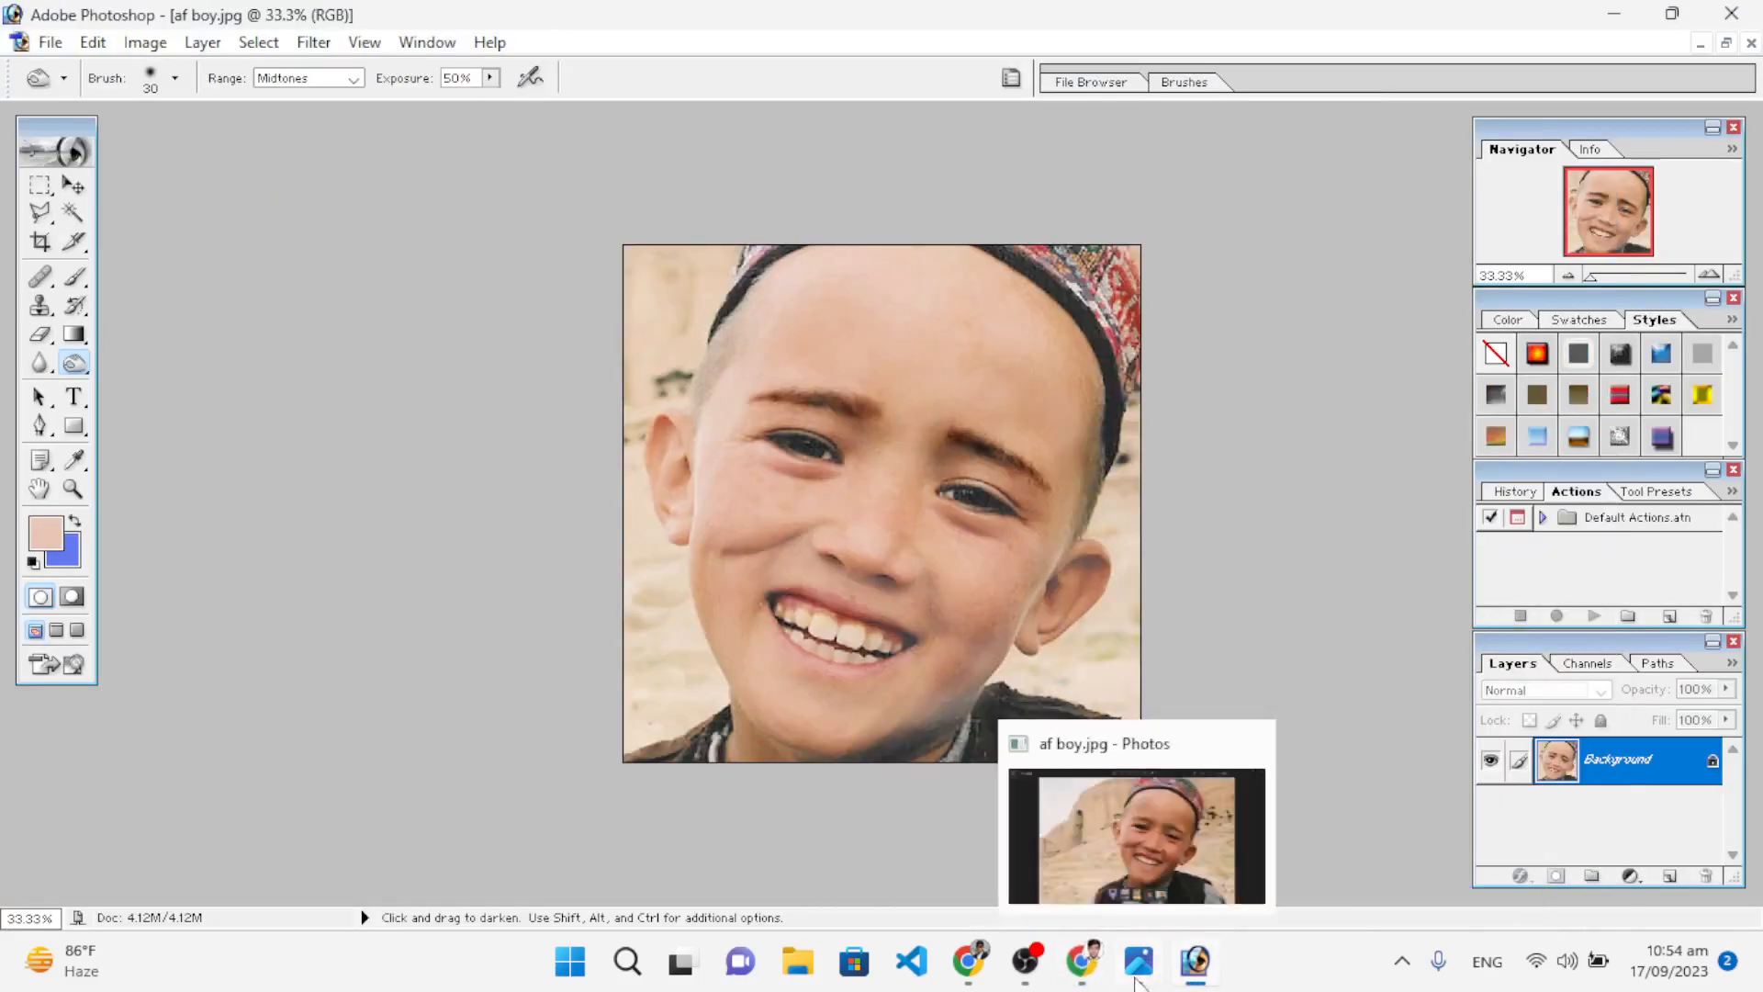
left_click(1139, 961)
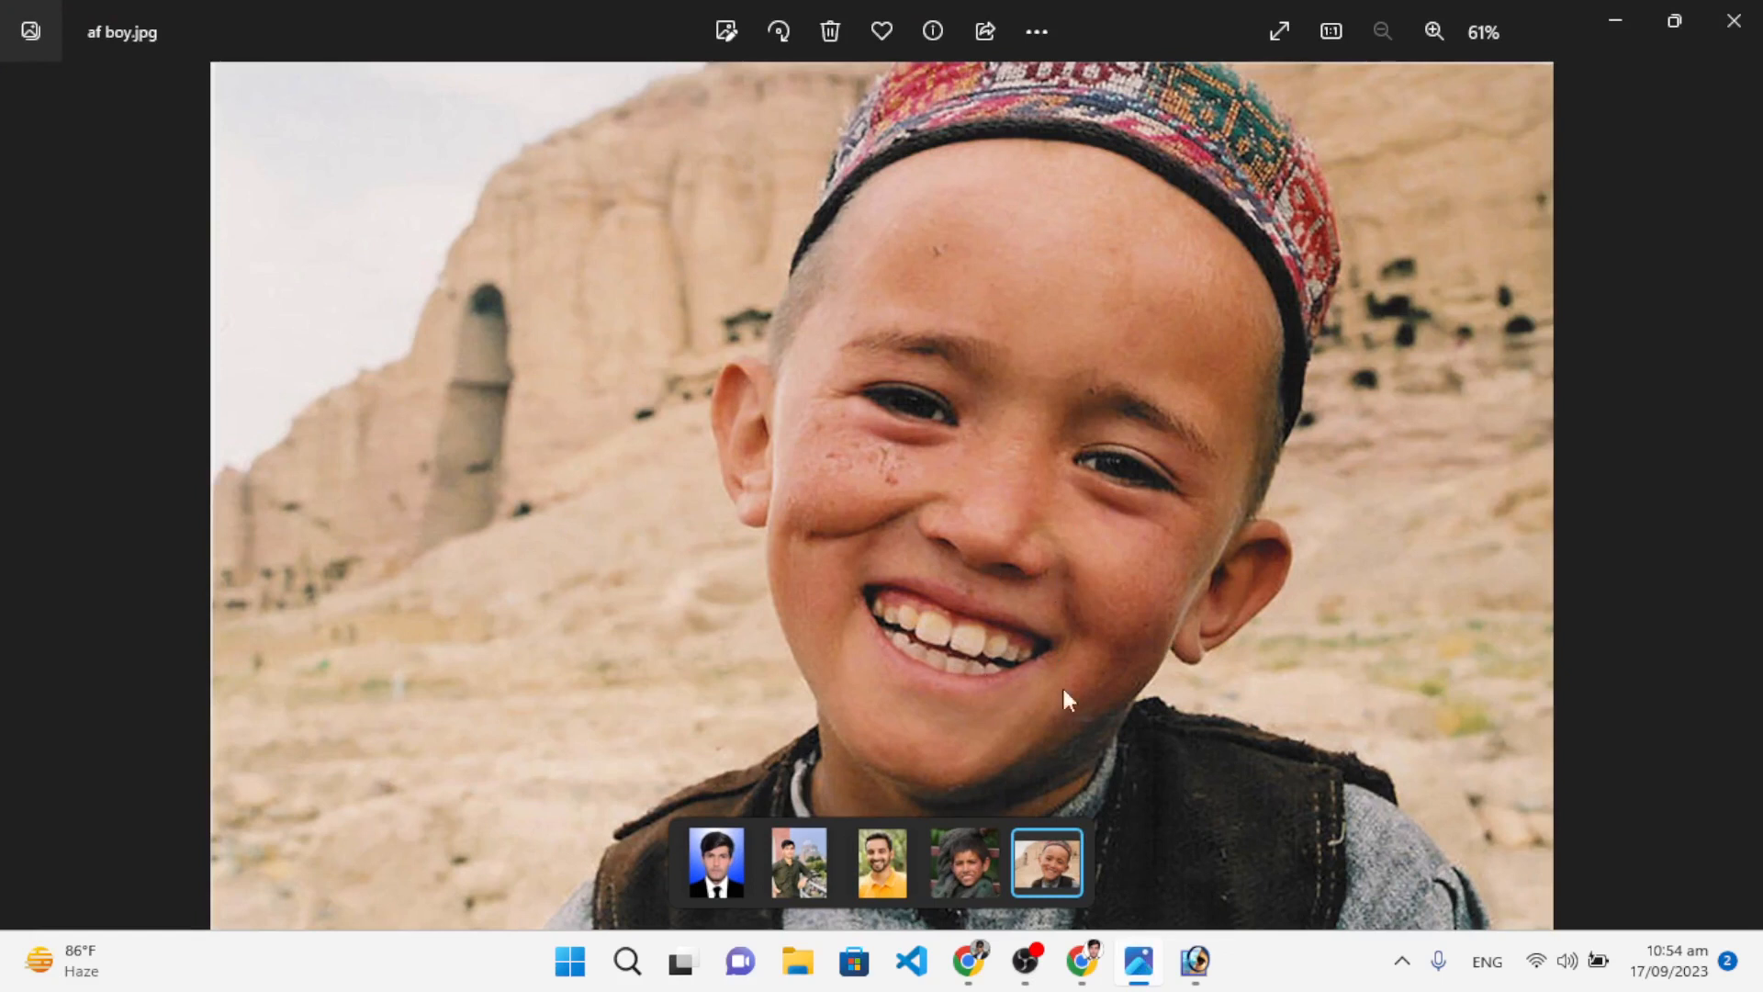
left_click(1139, 962)
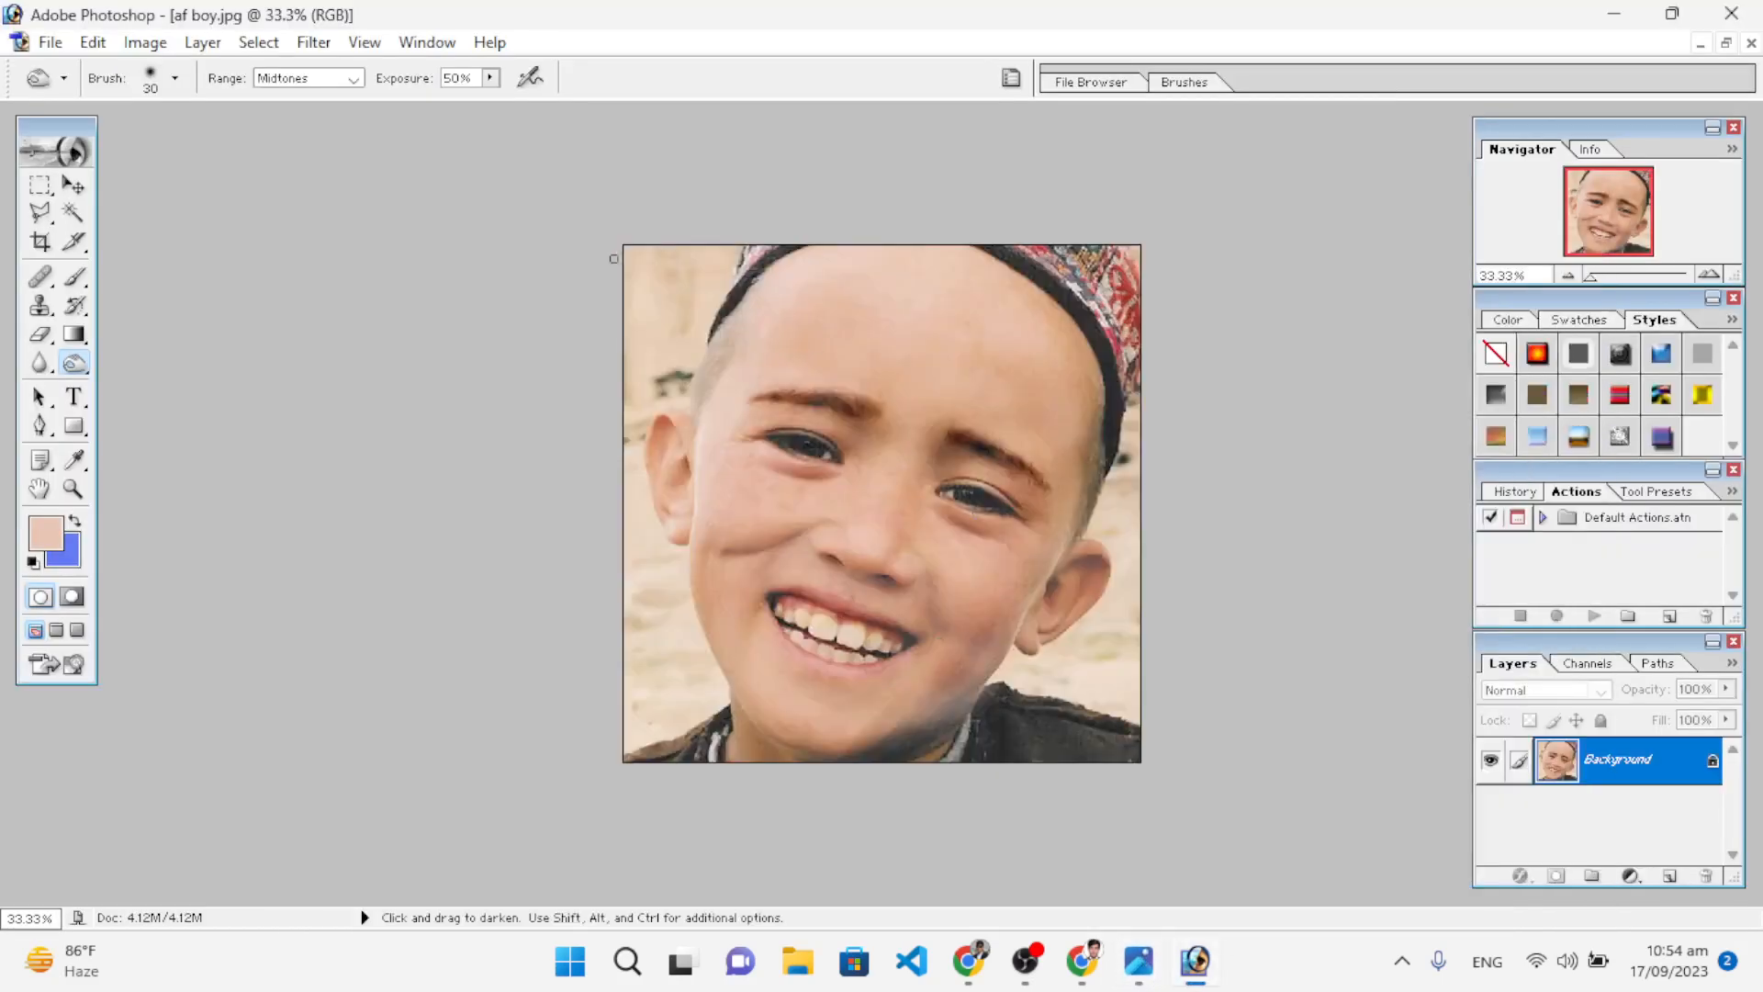
Step: Save the retouched portrait to the Desktop as a JPEG named "cleaned image" with quality 7 (Medium) and the Baseline ("Standard") format
left_click(49, 42)
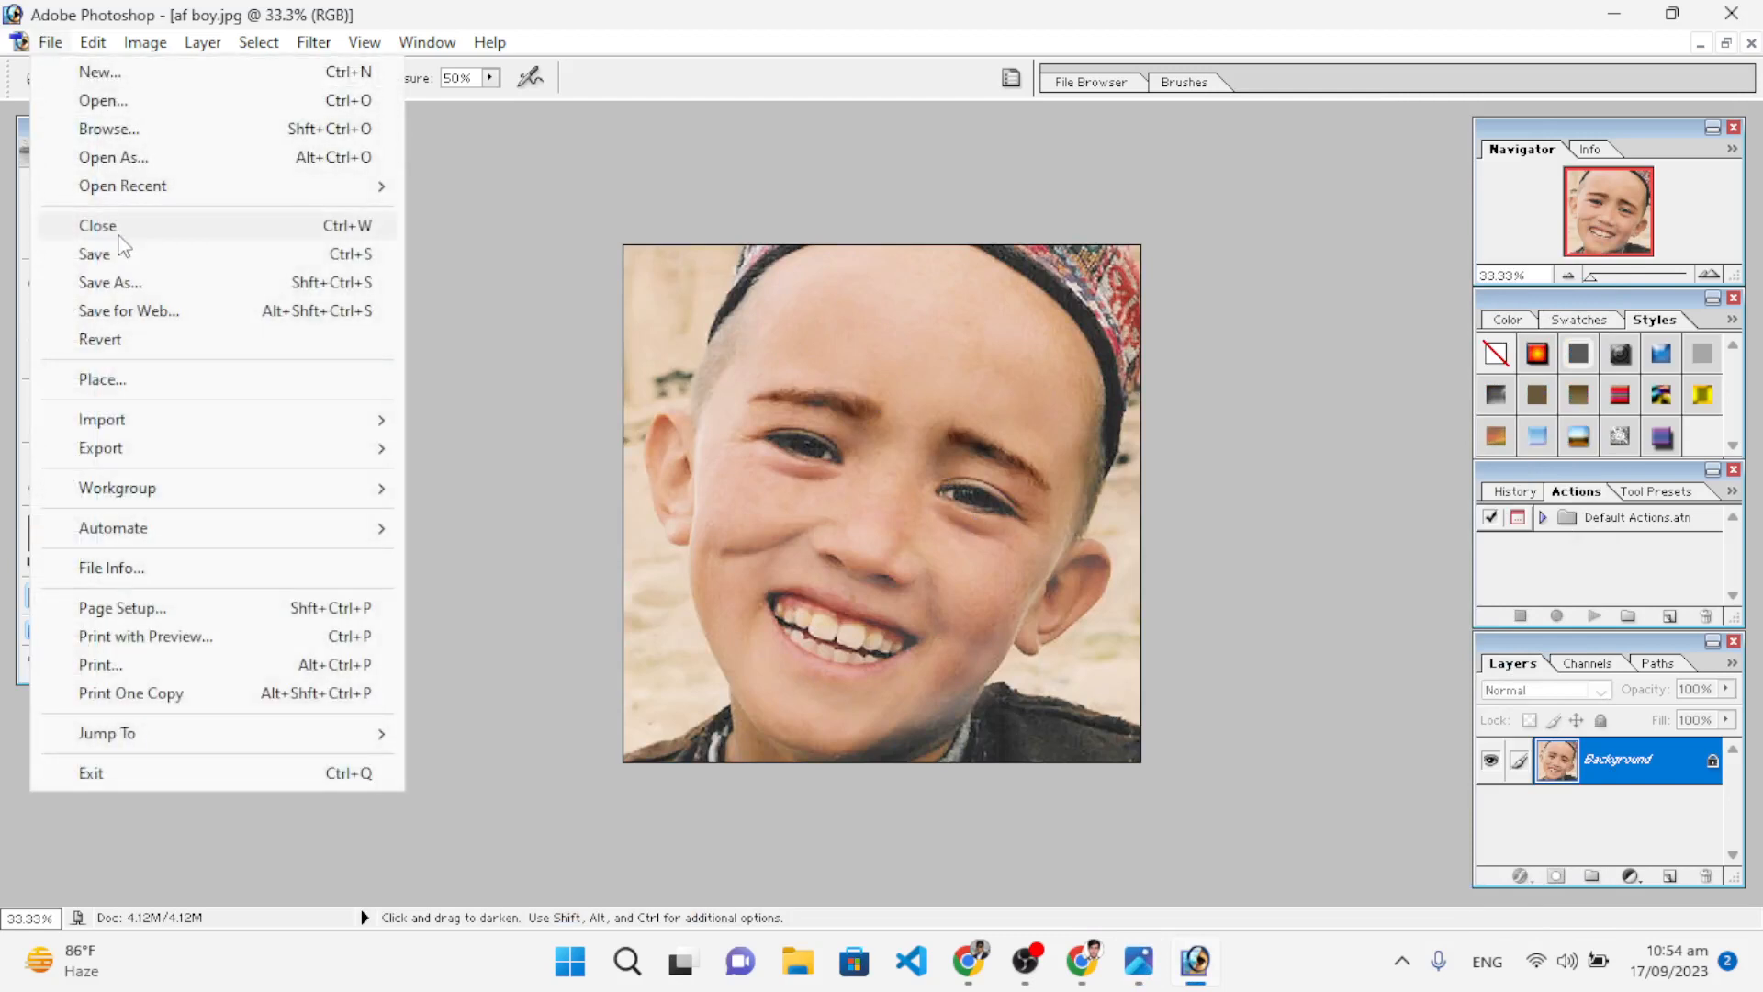
left_click(122, 283)
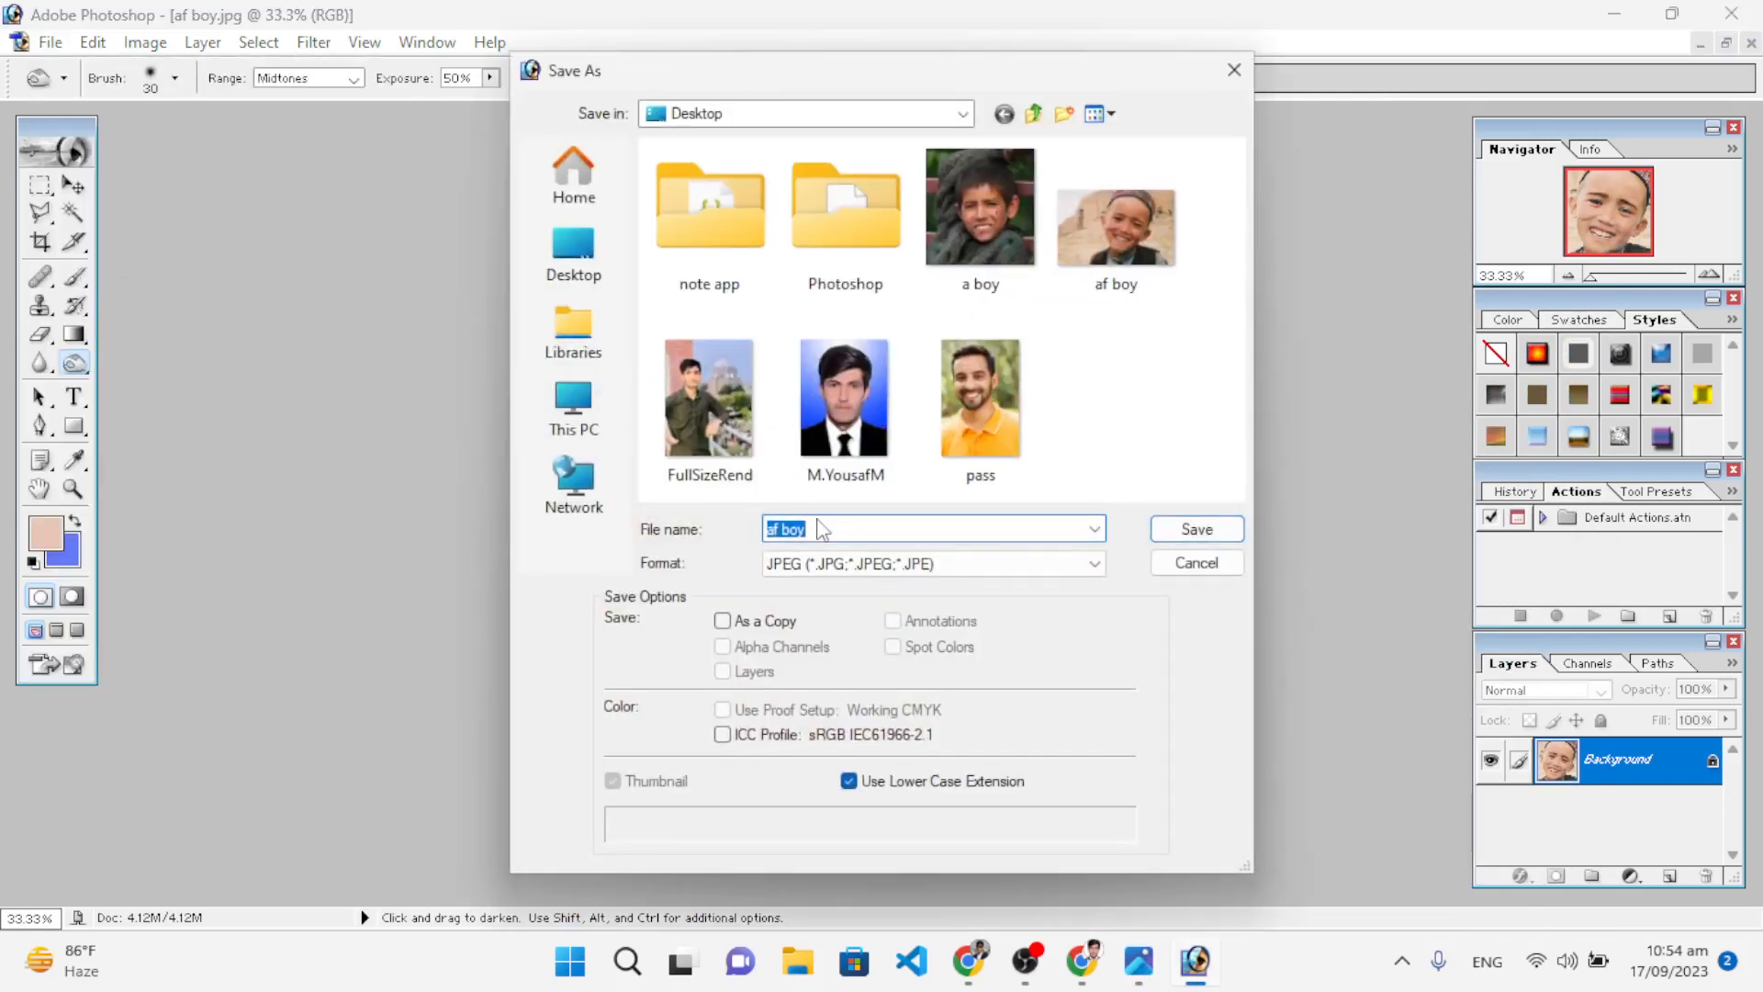
left_click(846, 525)
key("BackSpace")
key("BackSpace")
key("BackSpace")
key("BackSpace")
key("BackSpace")
key("BackSpace")
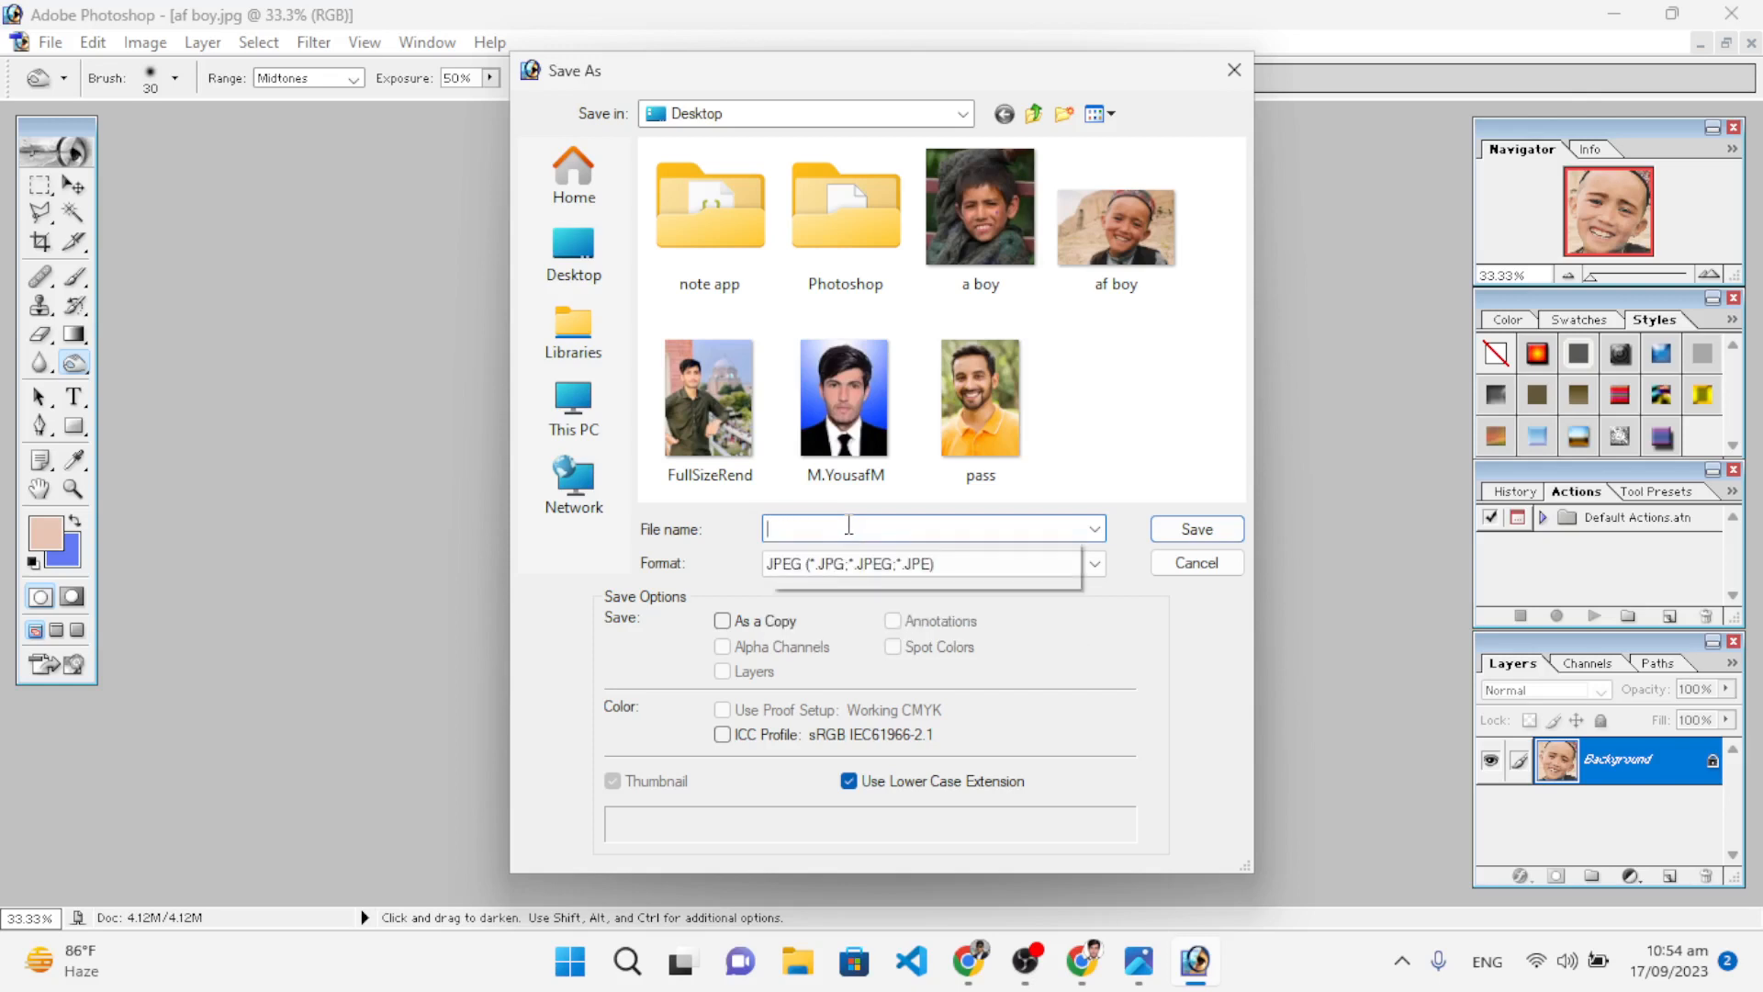
type("cleaned image")
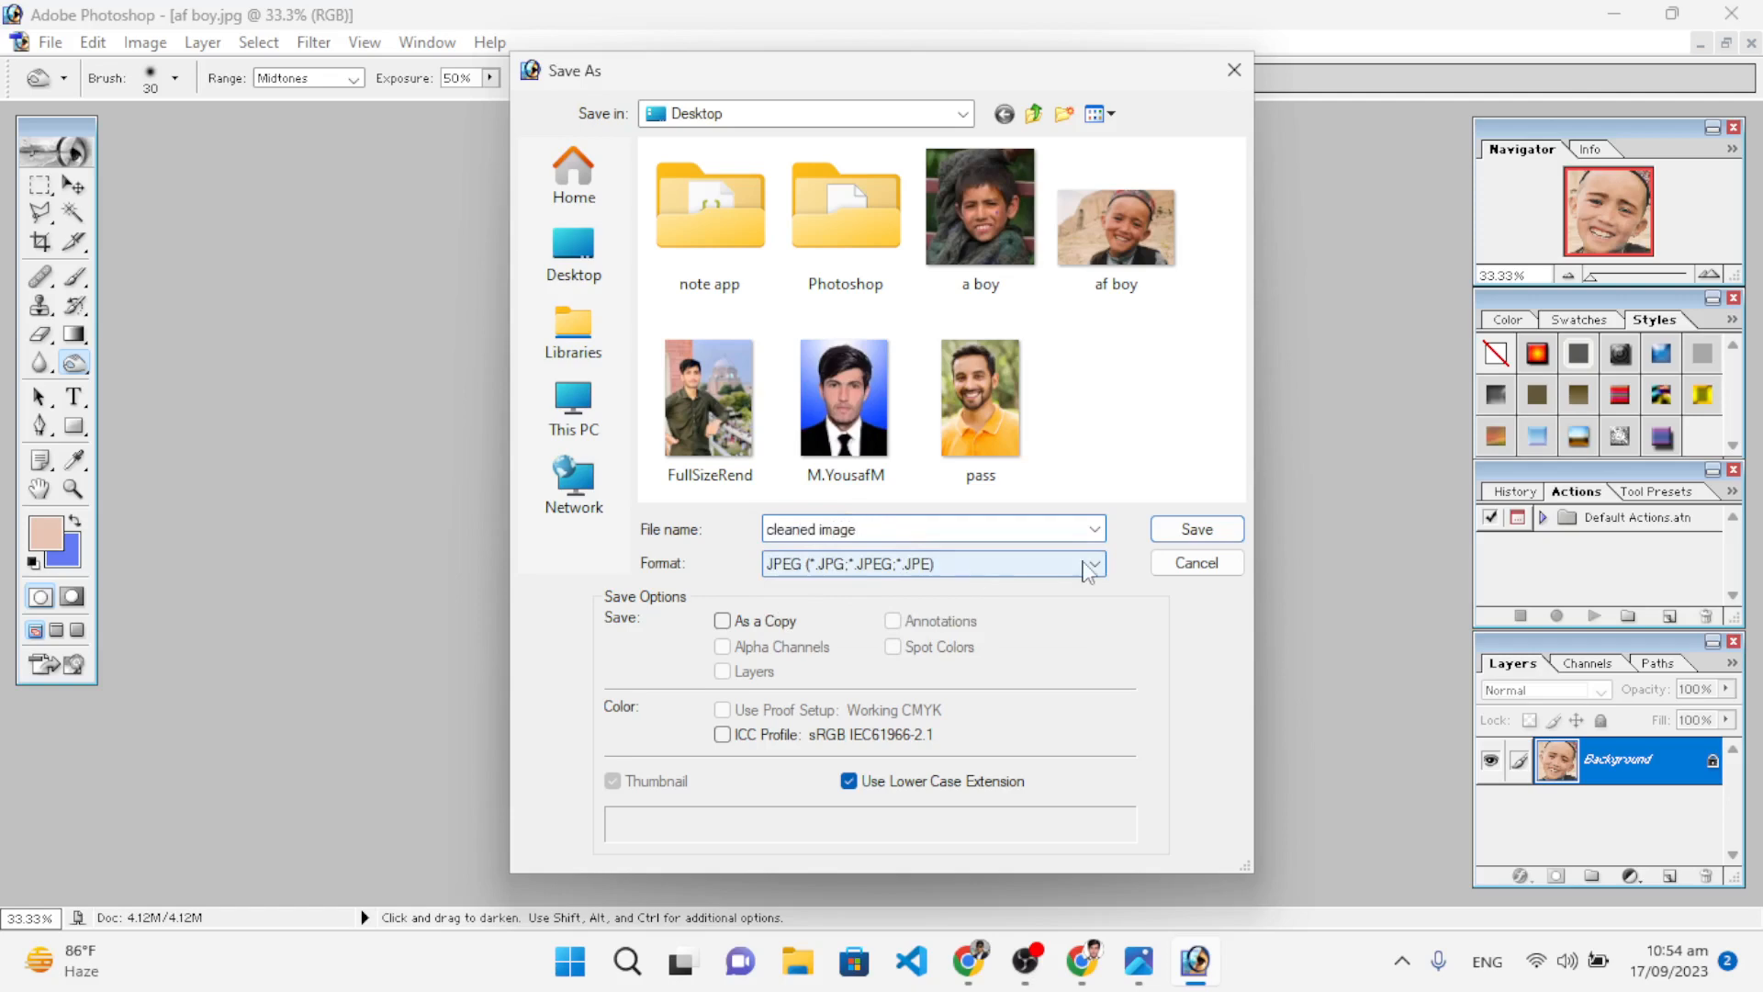
left_click(1188, 530)
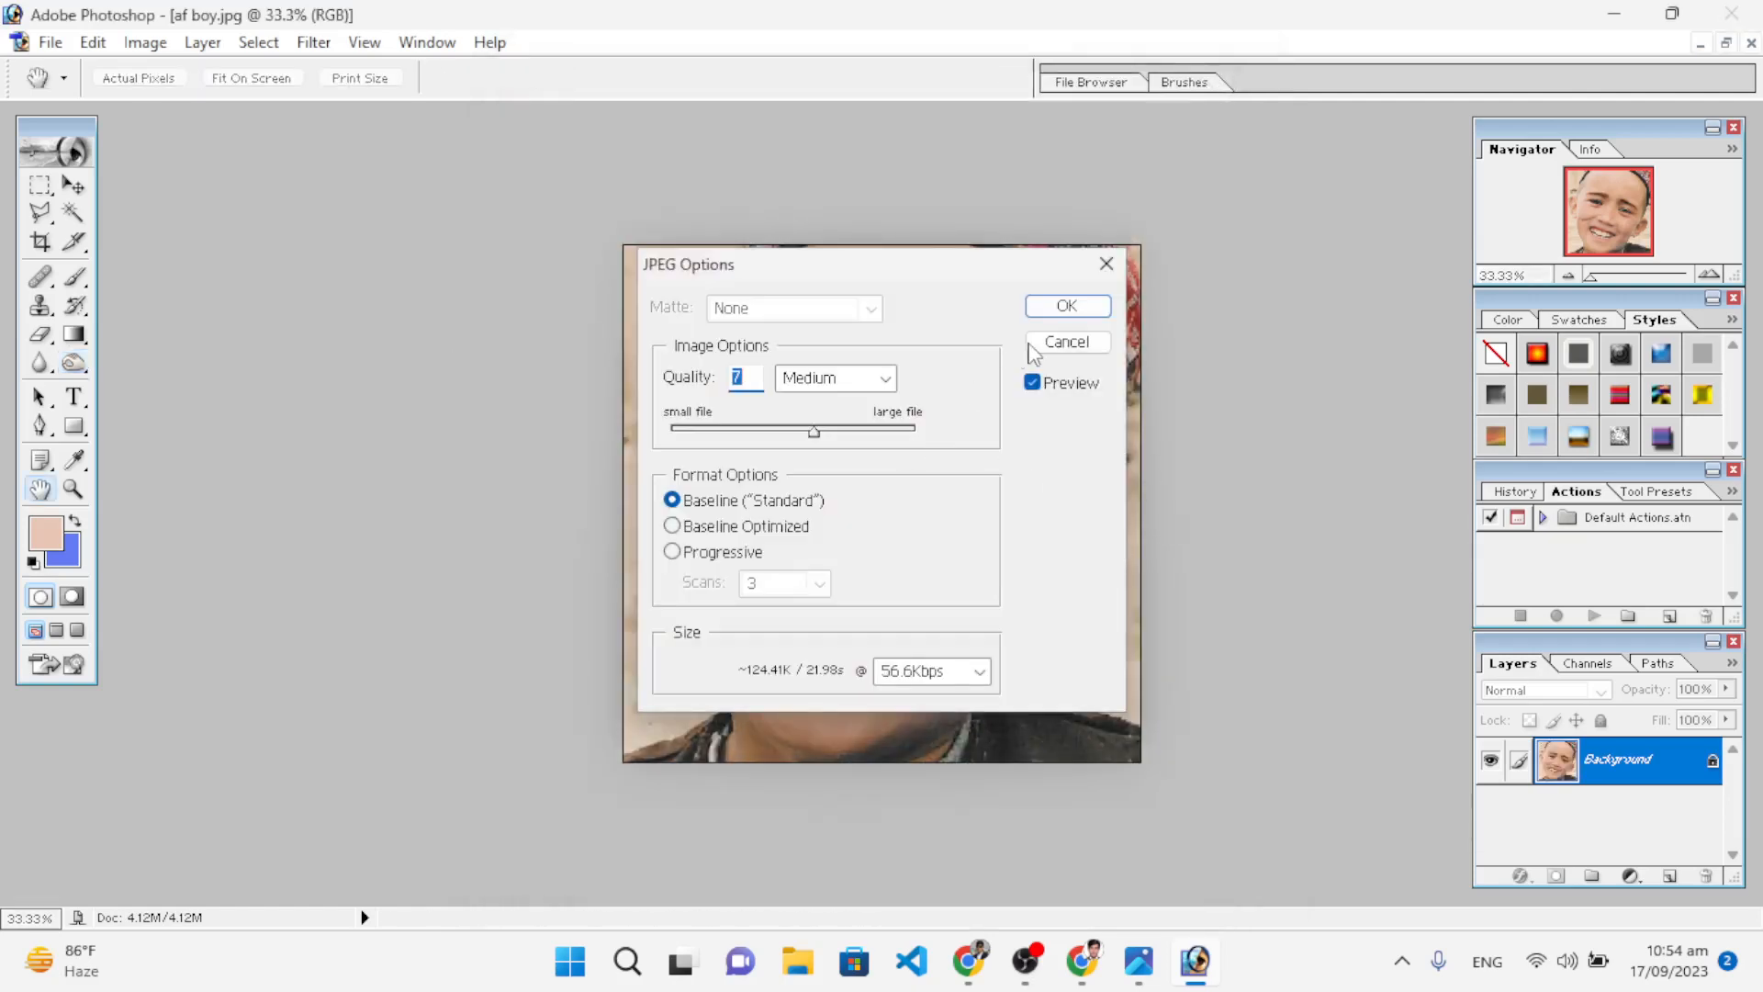
left_click(1063, 309)
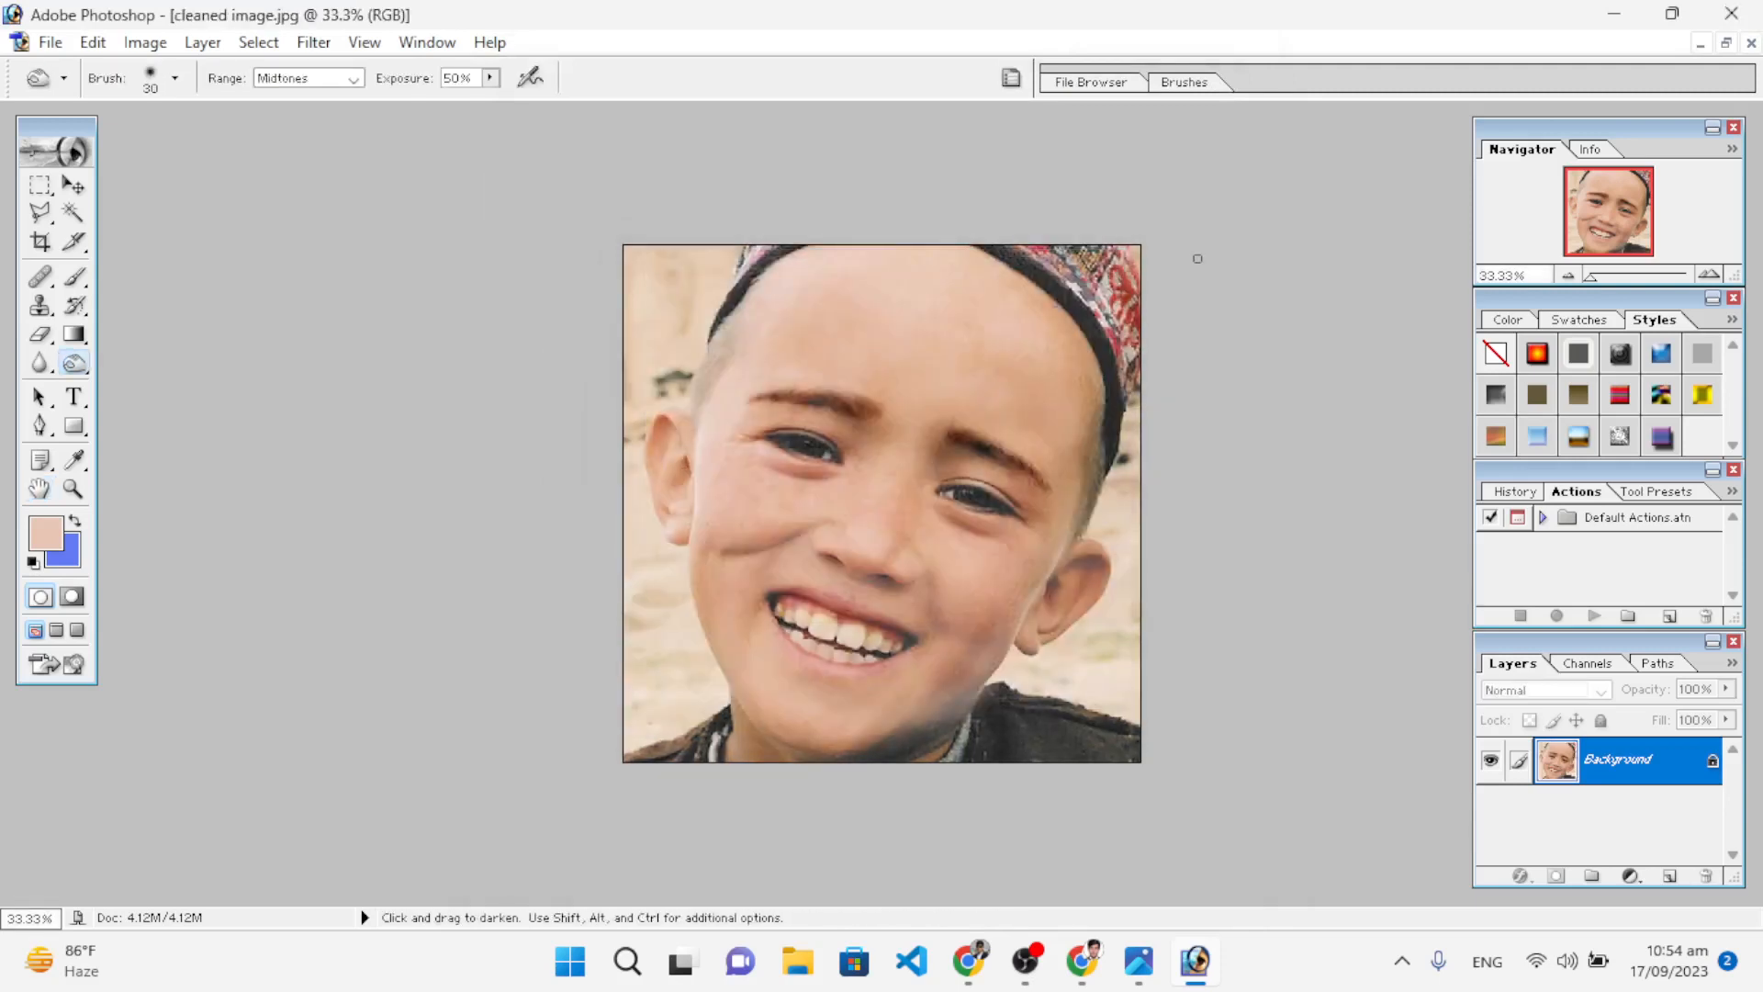
Step: Open "cleaned image" from the desktop in Photos and arrange its narrowed window beside the original photo to compare them
left_click(1603, 13)
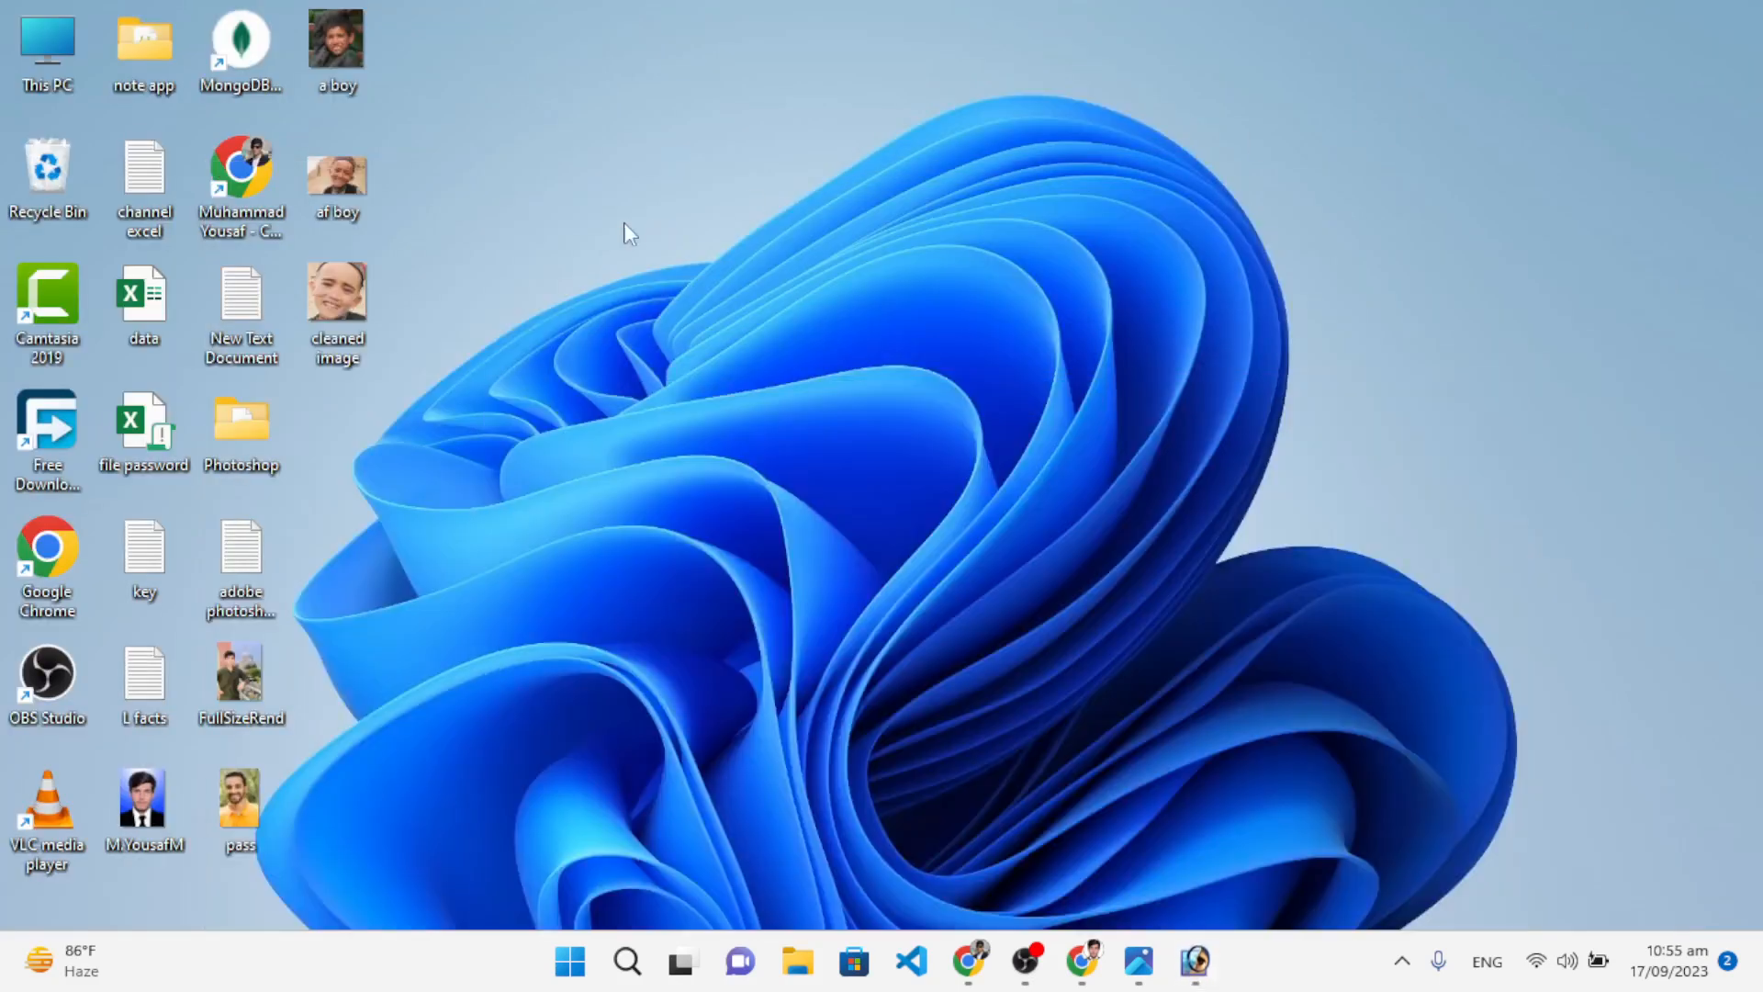
double_click(333, 315)
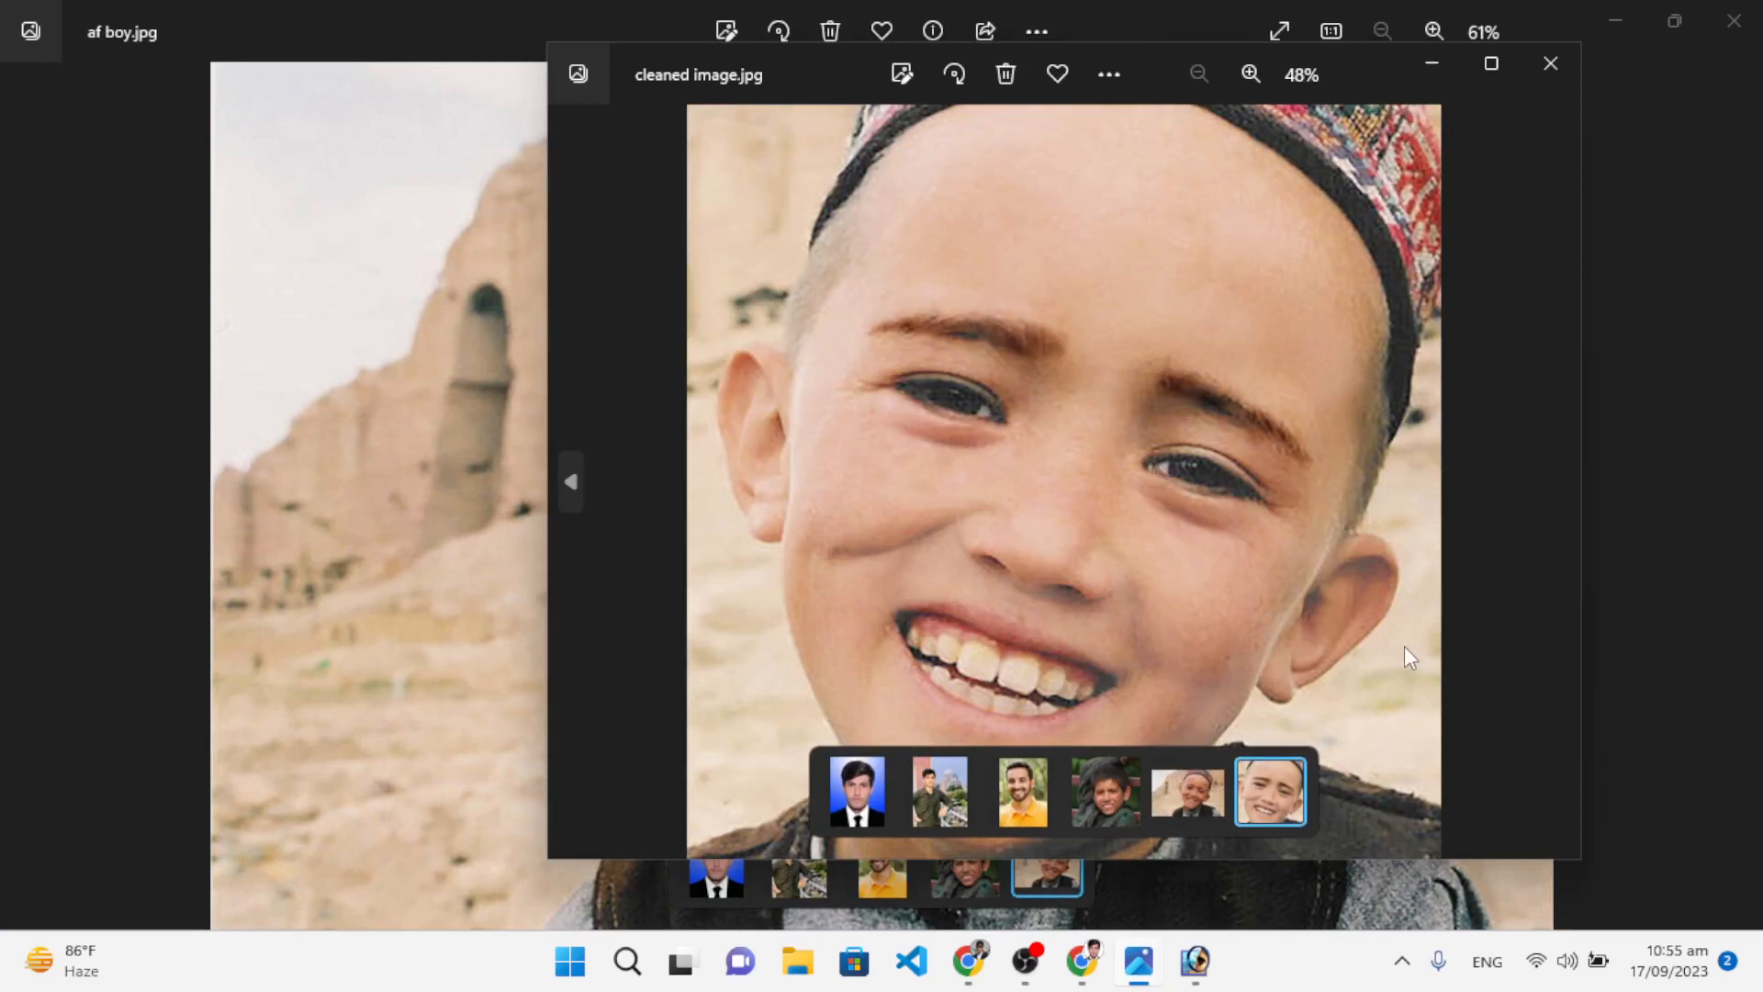
left_click_drag(1581, 855, 1166, 812)
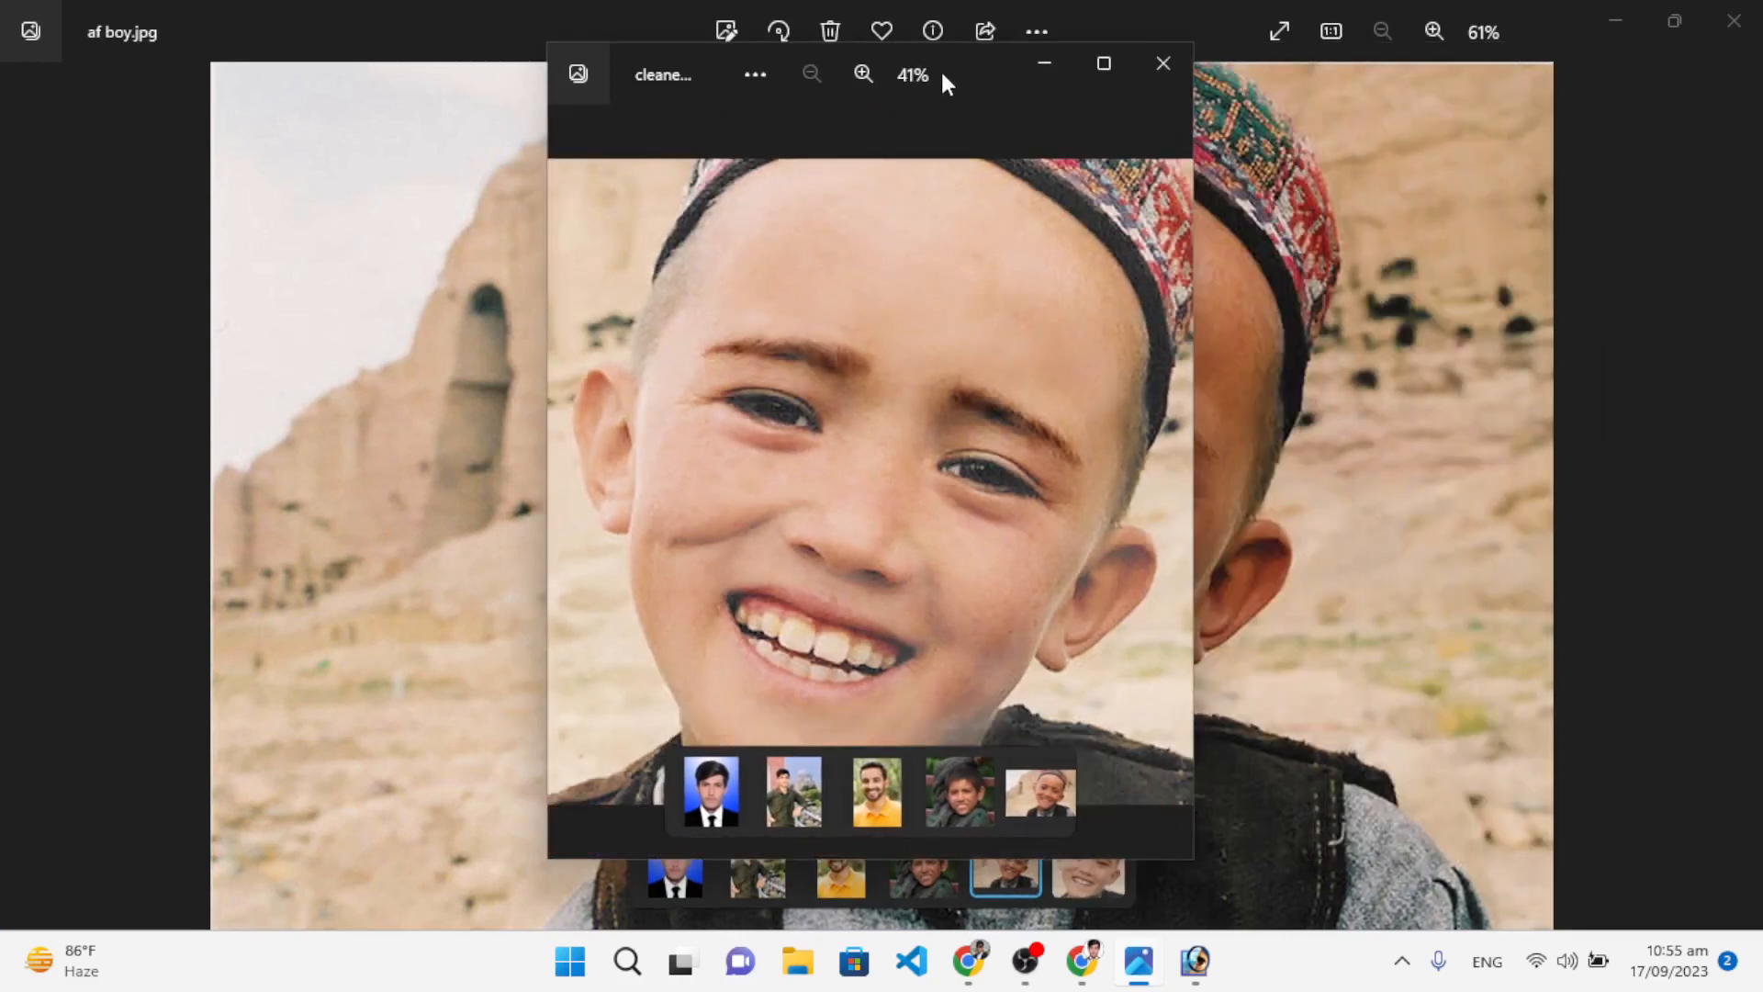
left_click_drag(610, 58, 200, 96)
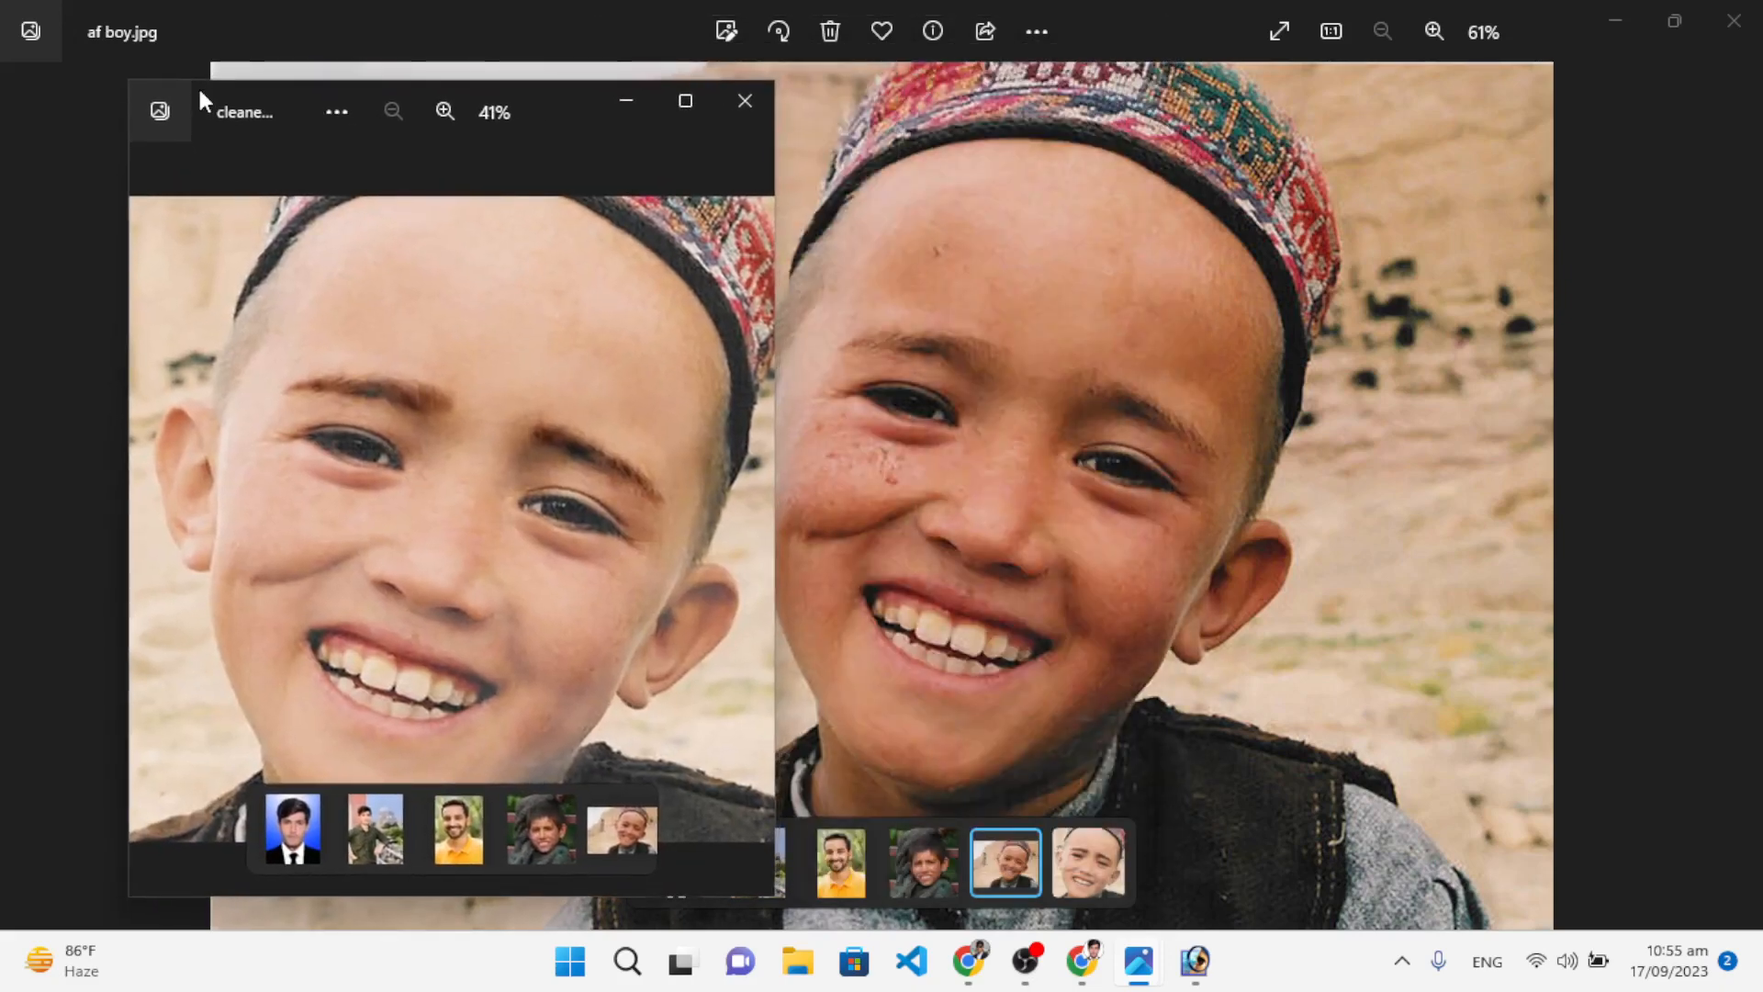